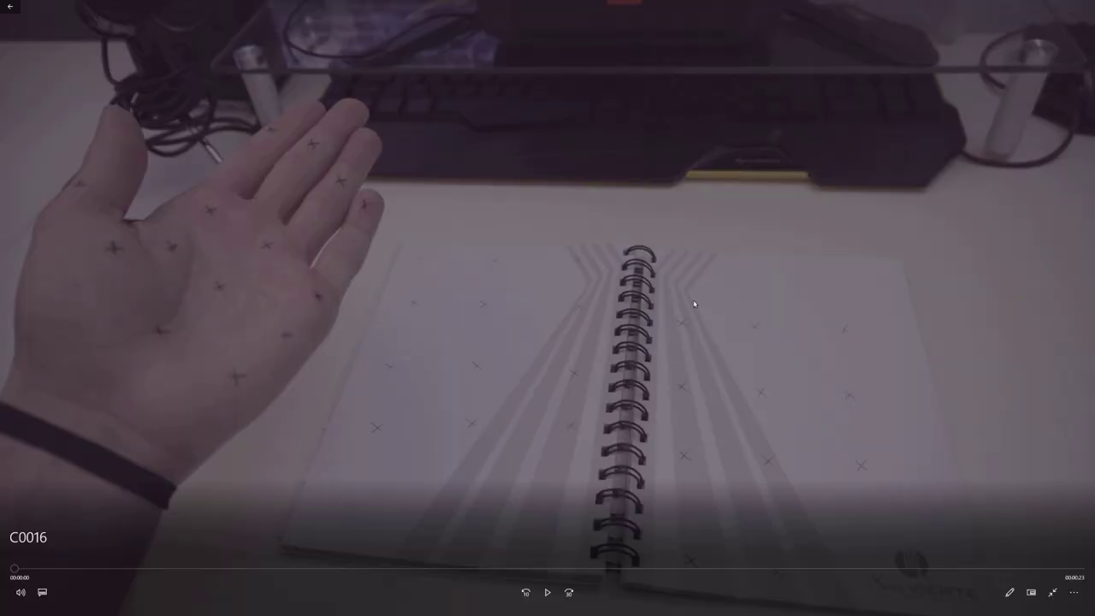
- Play the start of clip C0016 and examine its file C0016.MP4 in the Footage folder
key(space)
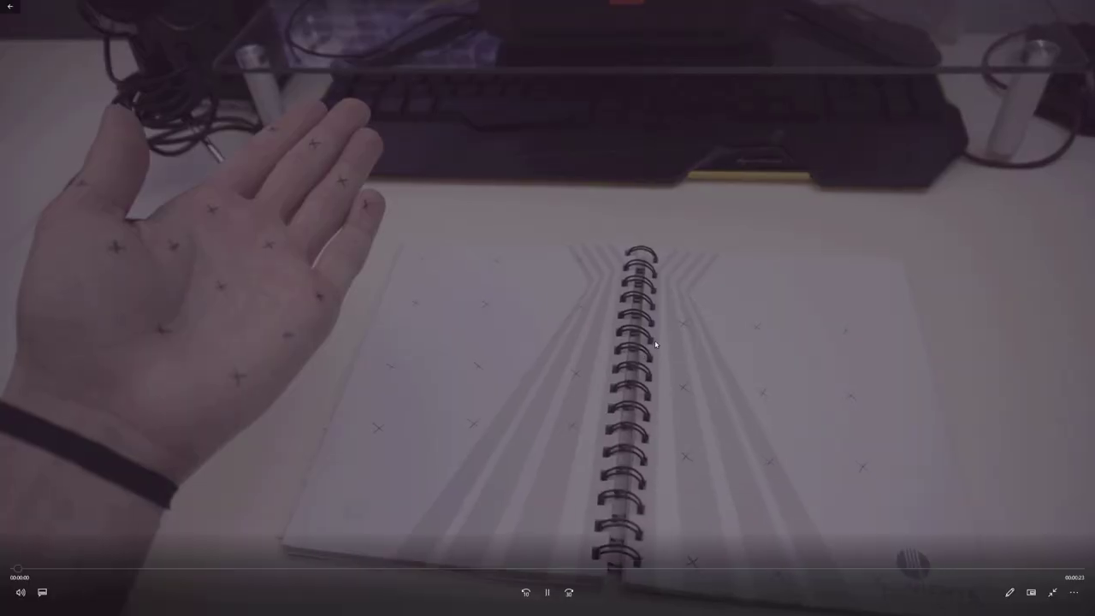
key(space)
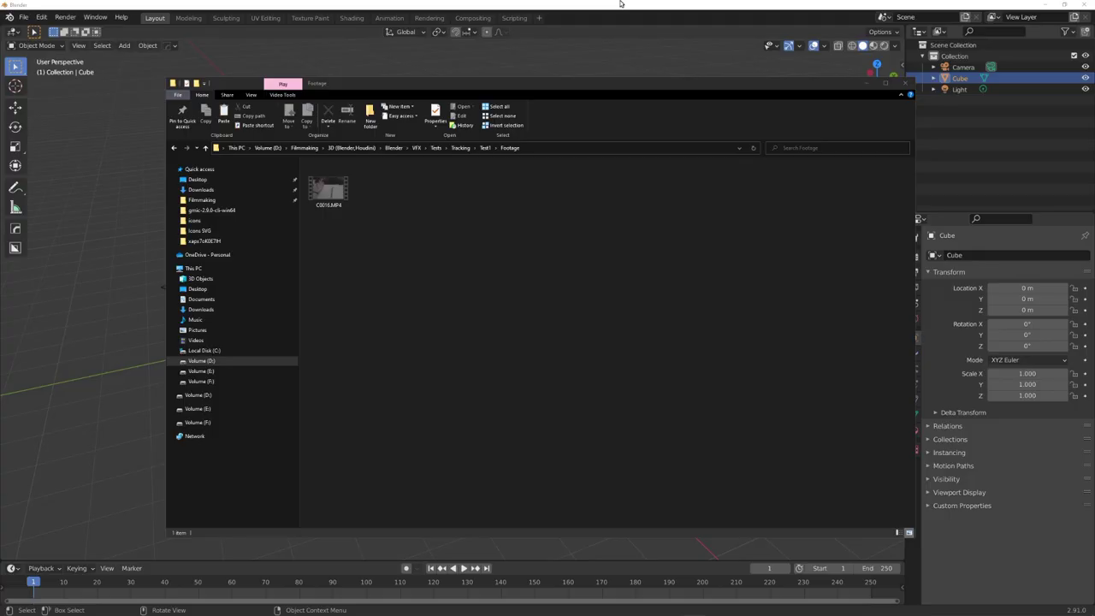
click(331, 190)
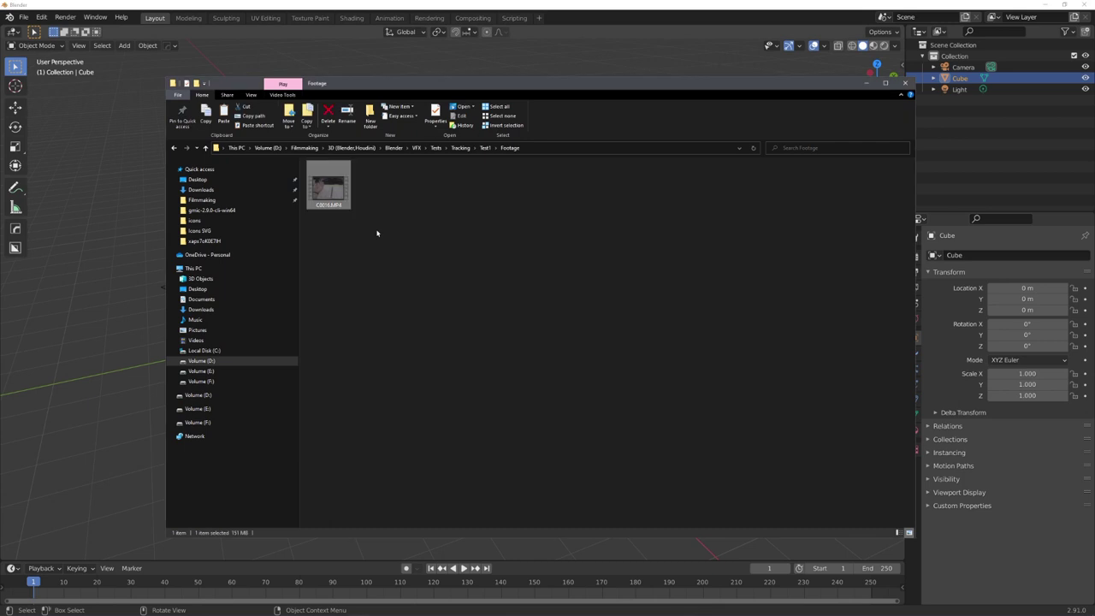
click(378, 232)
- Switch to Blender and change the 3D viewport into a Video Sequencer
click(454, 4)
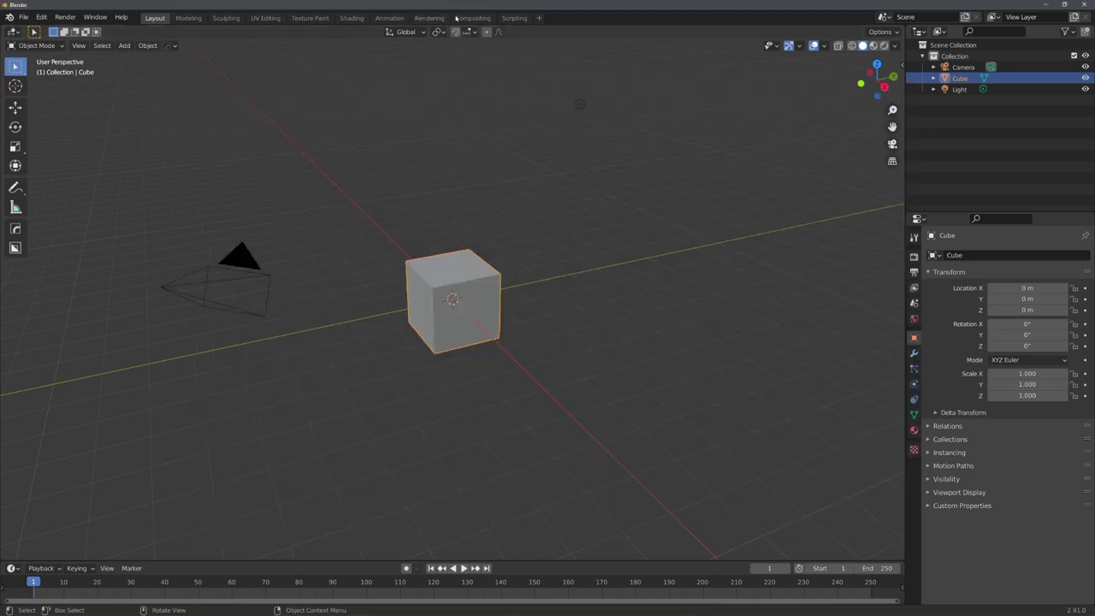
click(17, 32)
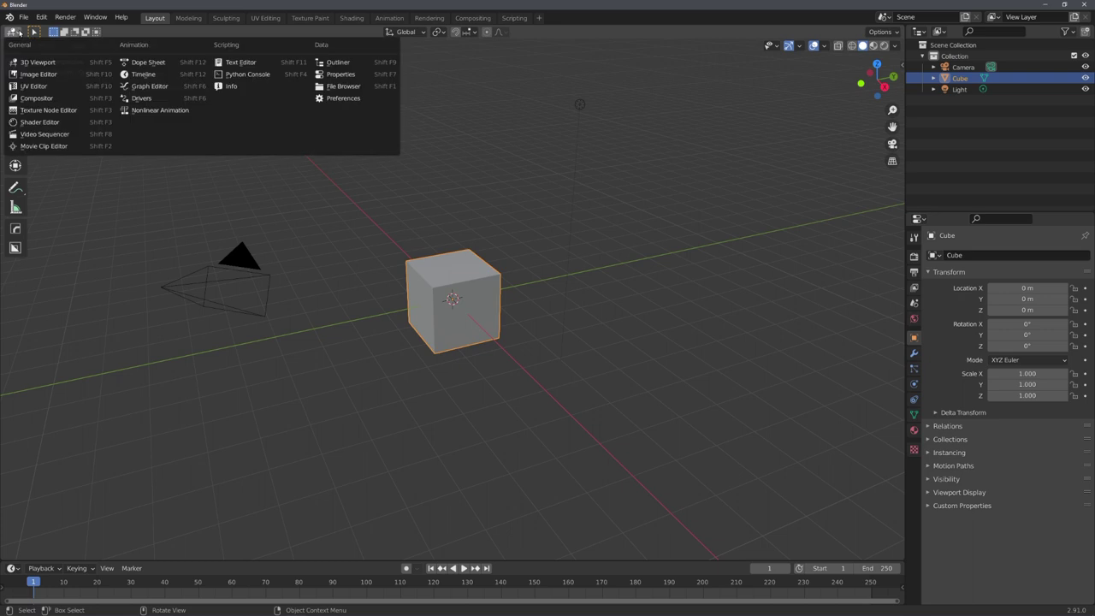
click(59, 138)
- Set the output resolution to 3840 × 2160 px and the frame rate to 25 fps
click(913, 272)
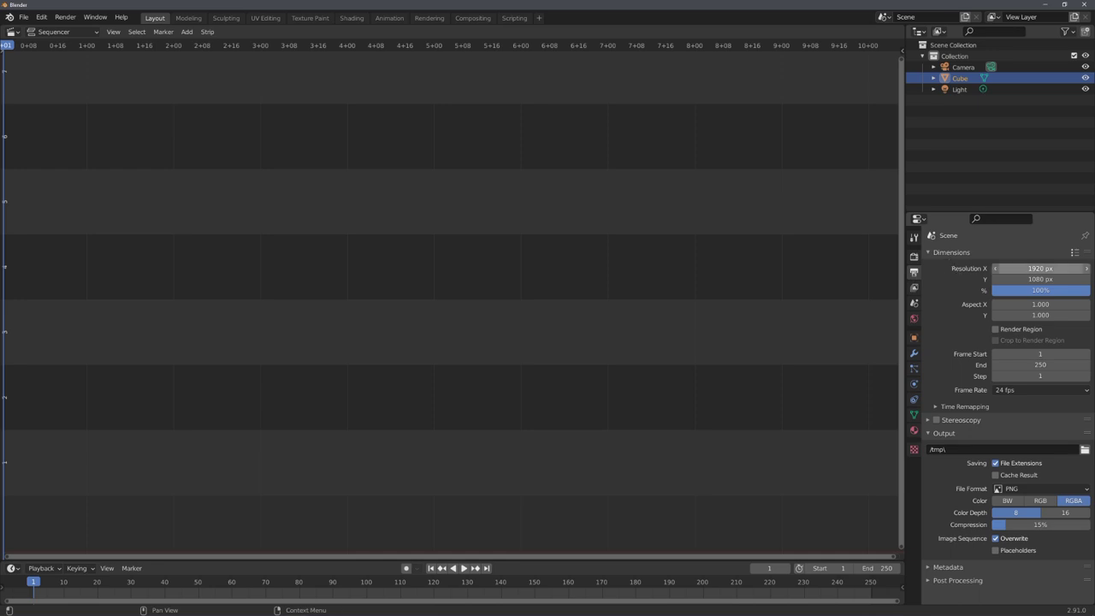
click(1032, 267)
text(3840)
key(Return)
click(1025, 279)
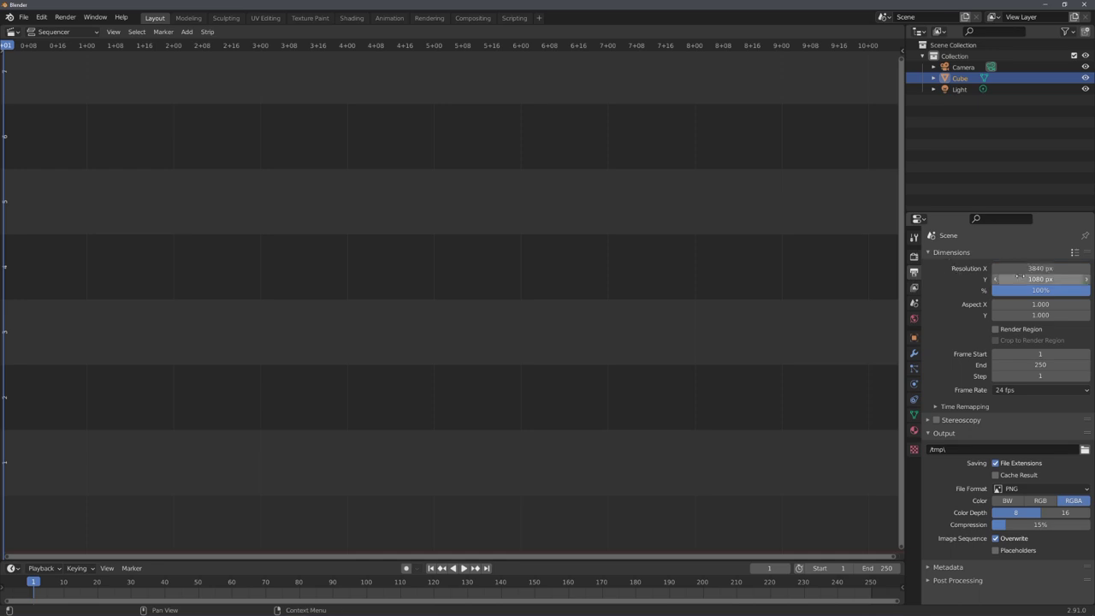
text(*2)
key(Return)
click(1011, 390)
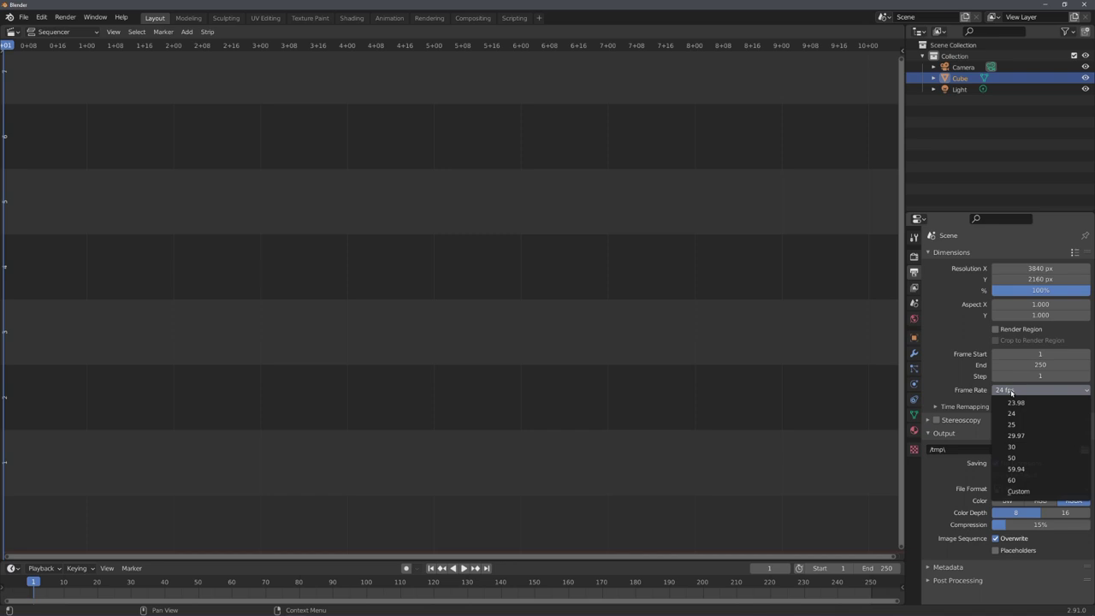
click(1011, 424)
- Add C0016.MP4 from the Footage folder to the sequencer and delete its sound strip in channel 1
key(alt+Tab)
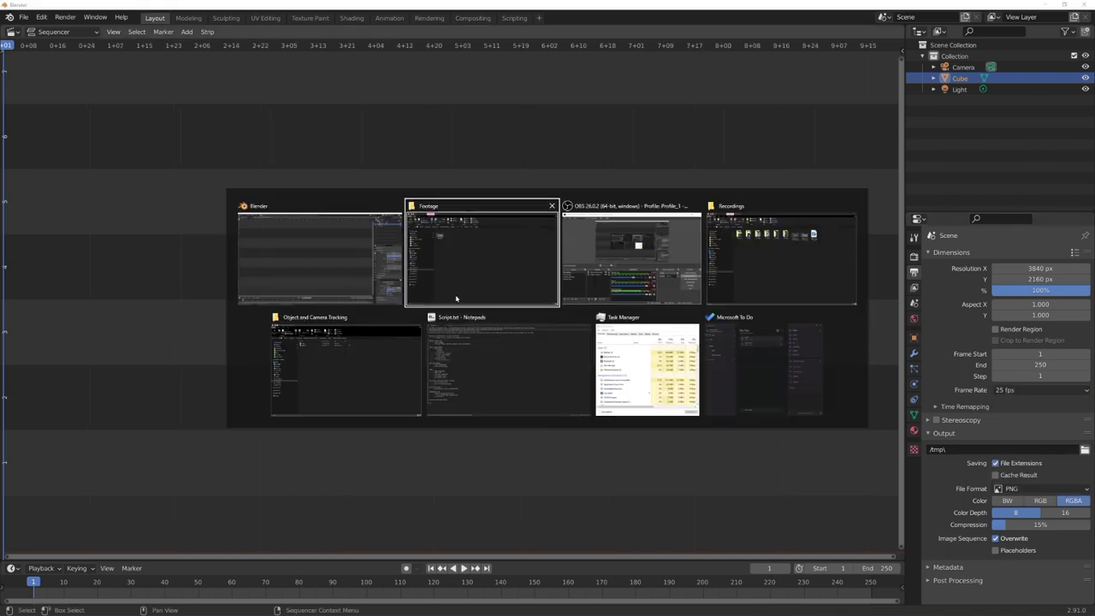
click(455, 297)
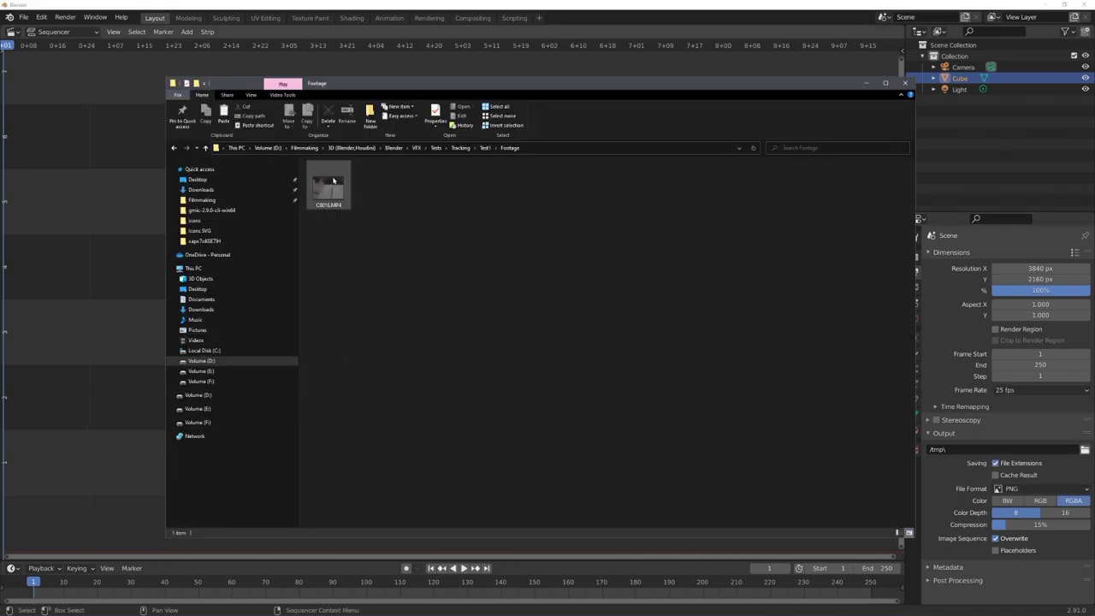
drag(328, 189, 78, 296)
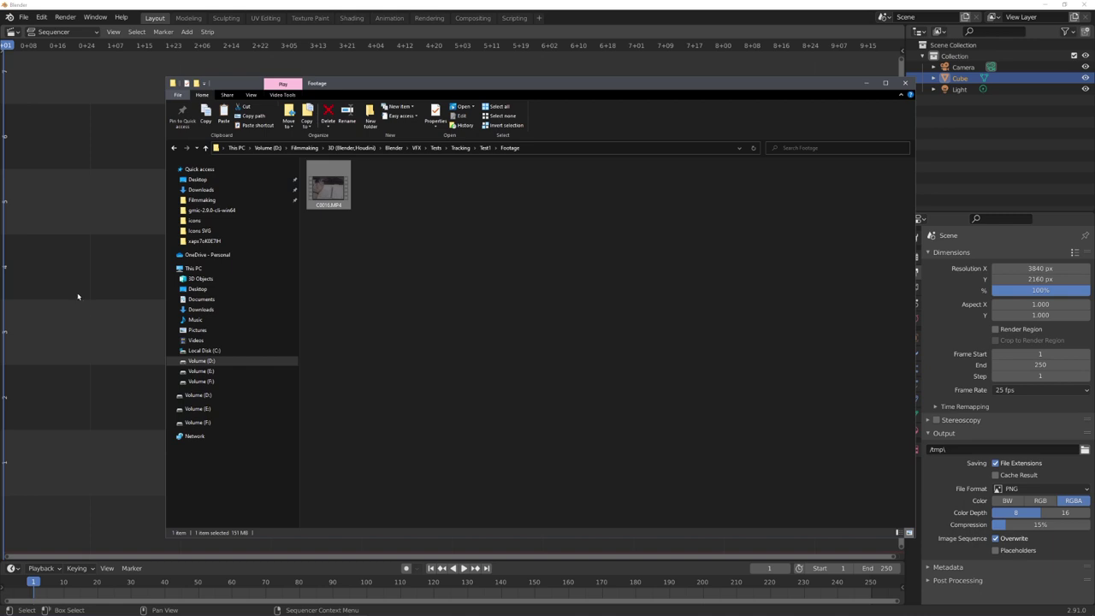
click(75, 295)
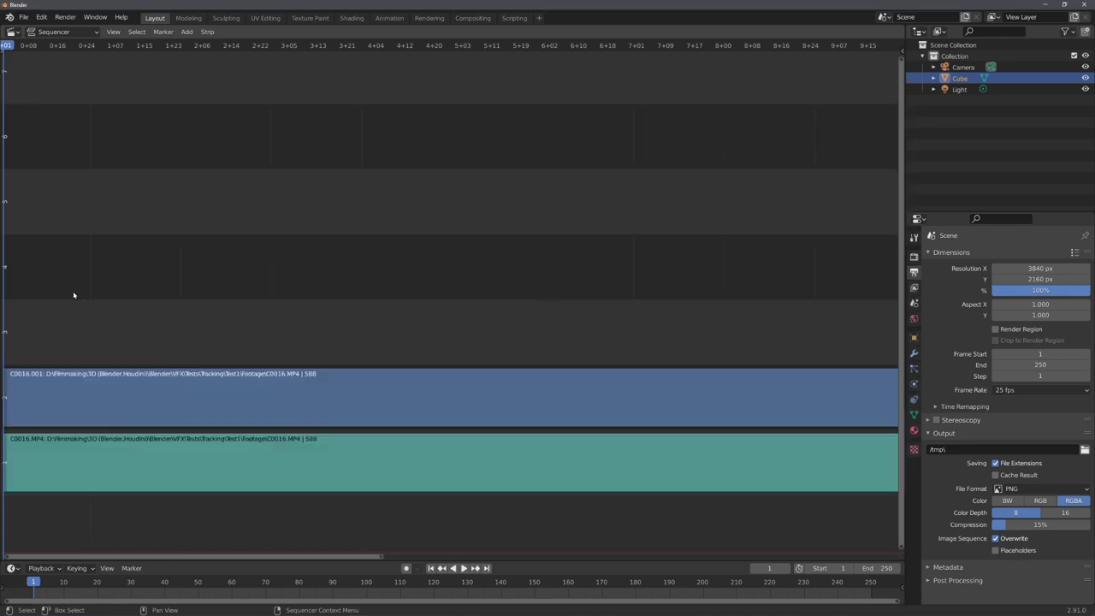
click(193, 447)
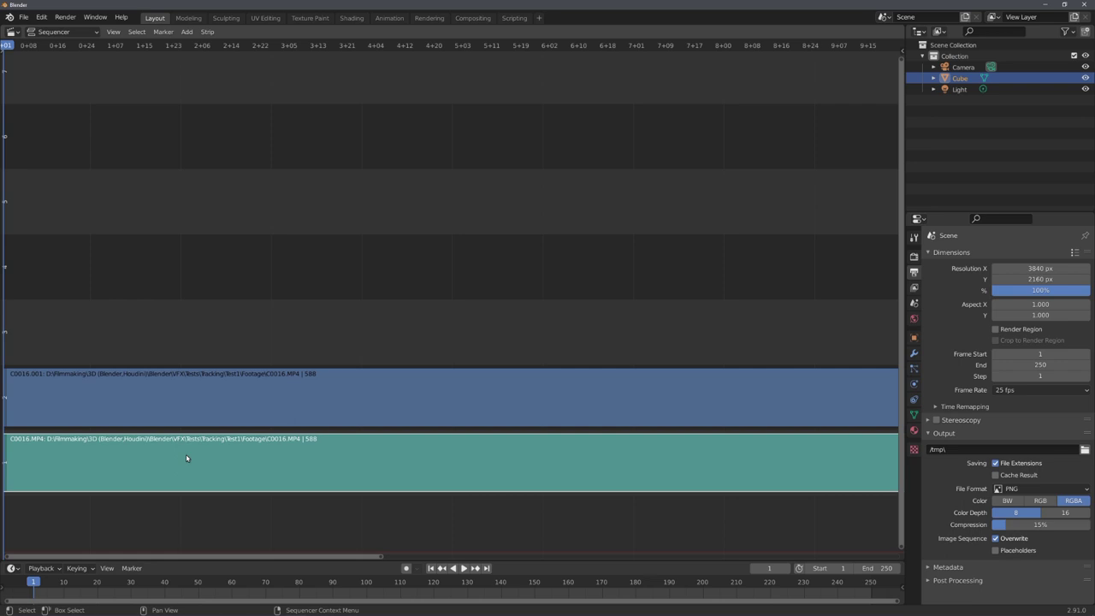
key(Delete)
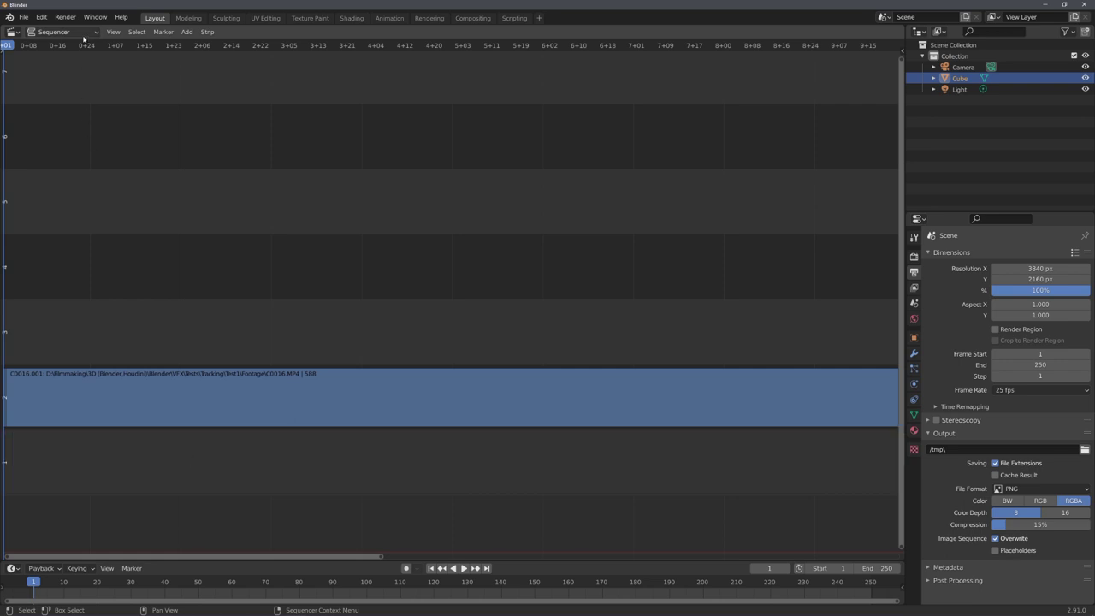
- Show the sequencer together with its preview, and set the resolution scale to 50% and the PNG compression to 0%
click(85, 34)
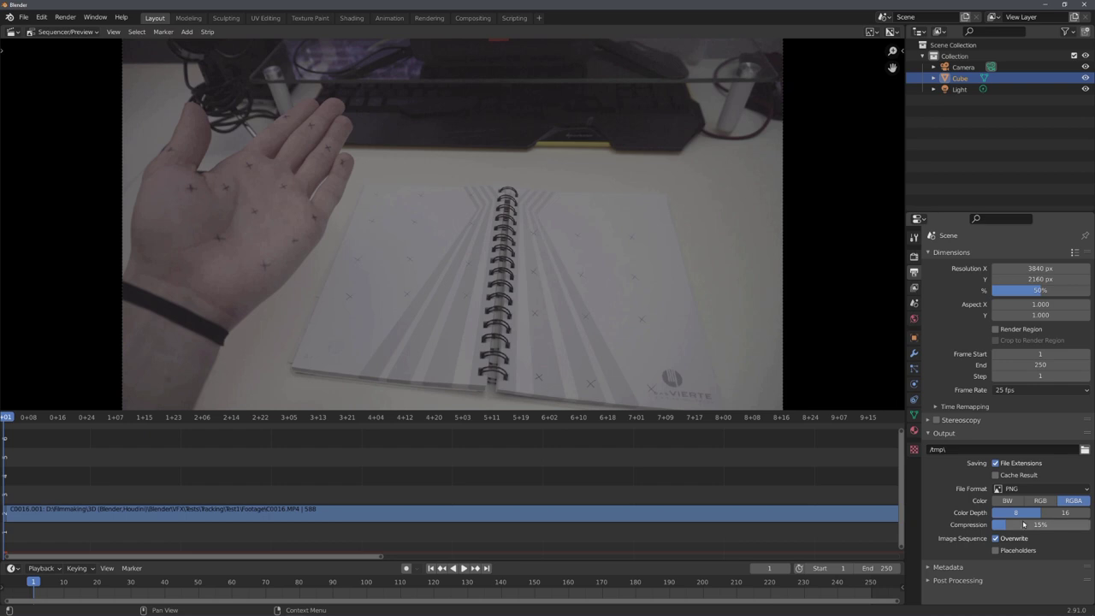
drag(1061, 527, 993, 527)
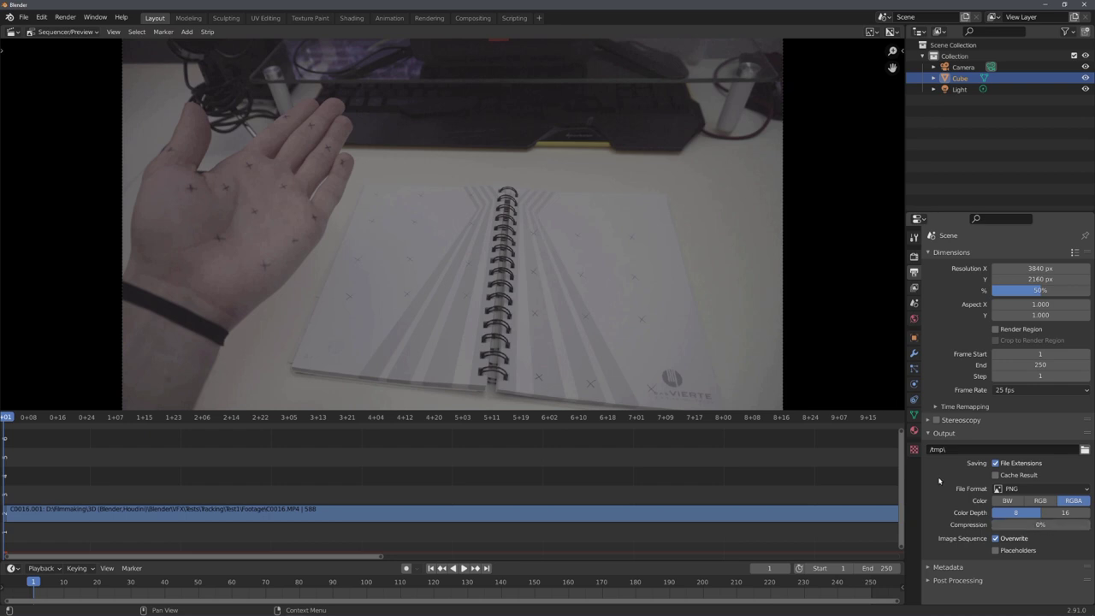
- Set the scene's colour management View Transform to Standard and inspect the footage preview
click(914, 255)
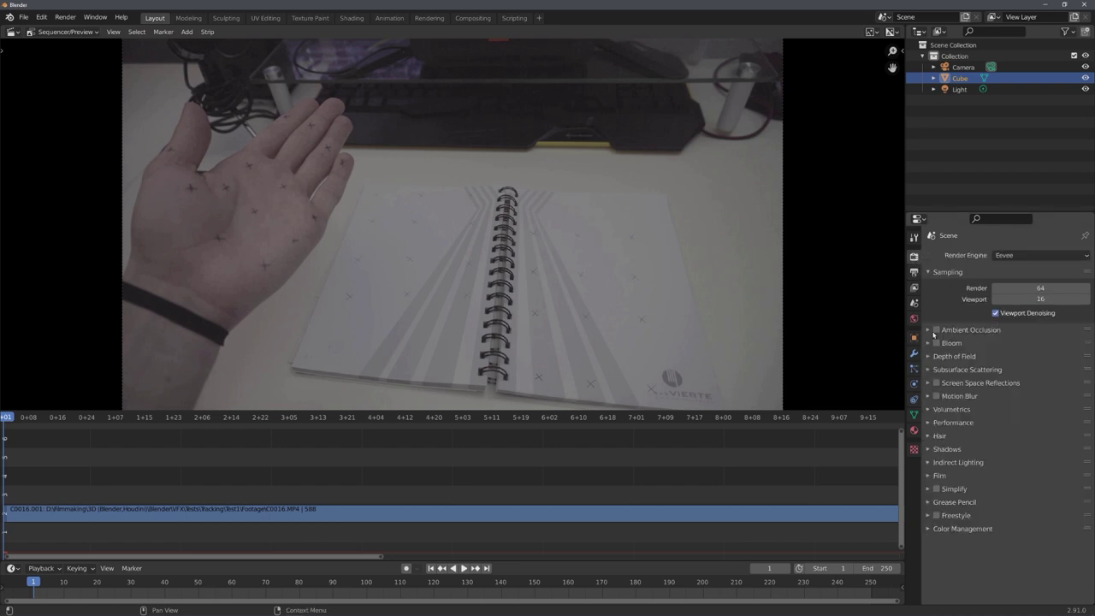
click(973, 531)
click(1015, 561)
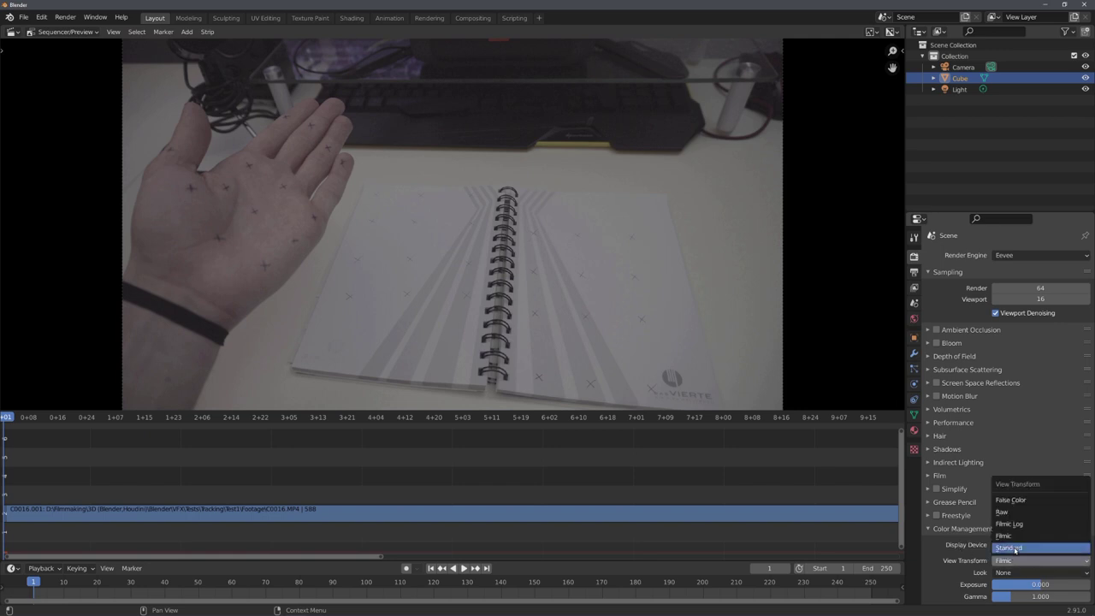
click(1014, 549)
scroll(603, 339, up, 2)
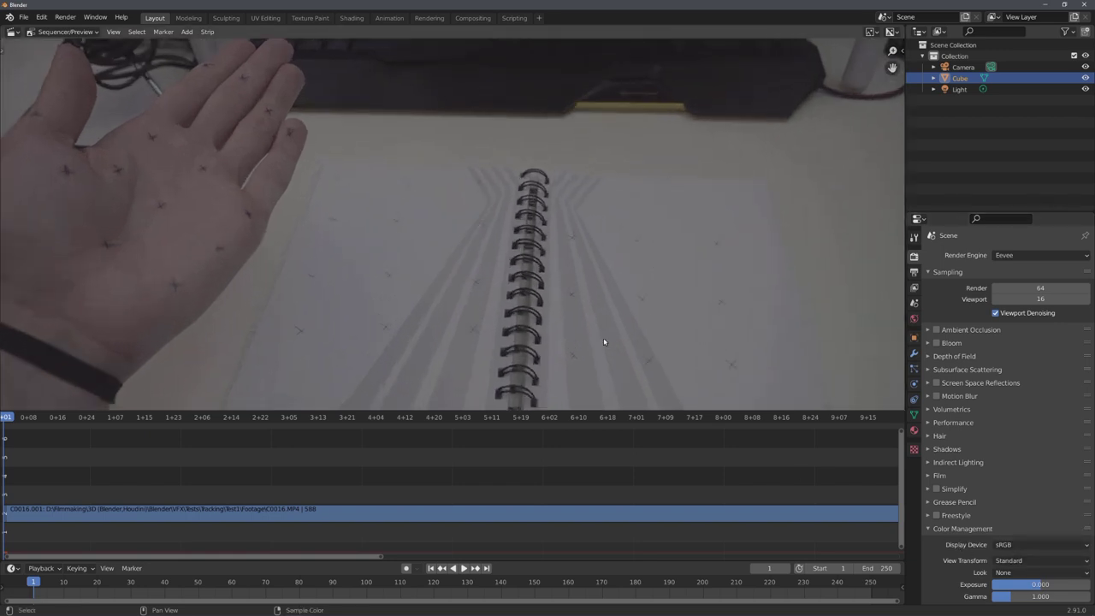
scroll(603, 342, down, 2)
- Review the output settings and the strip's length, and render the sequencer footage to PNG
click(914, 271)
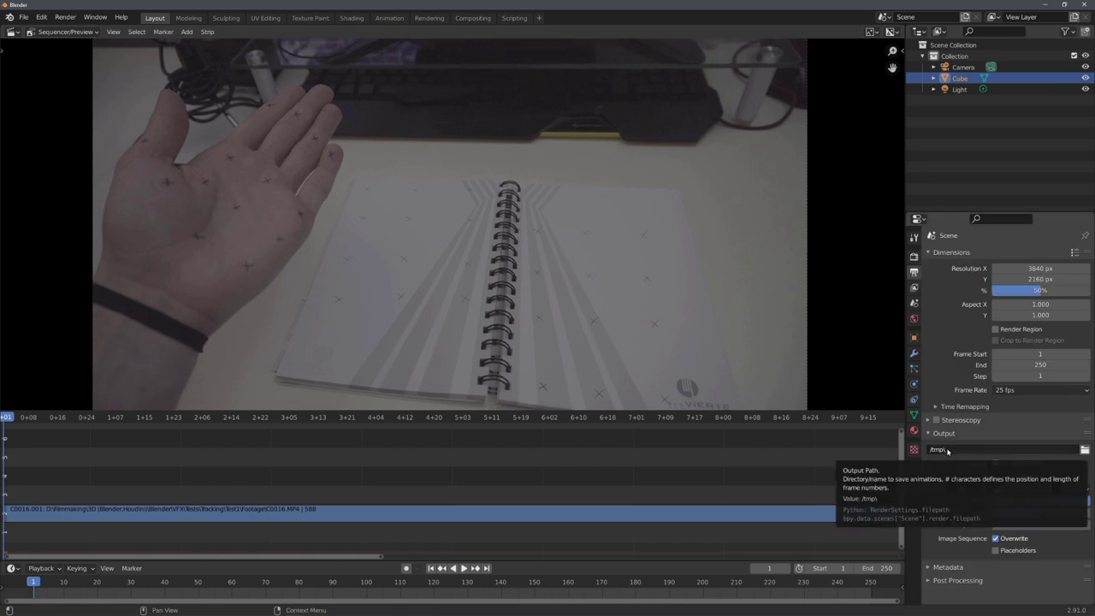
scroll(616, 499, down, 5)
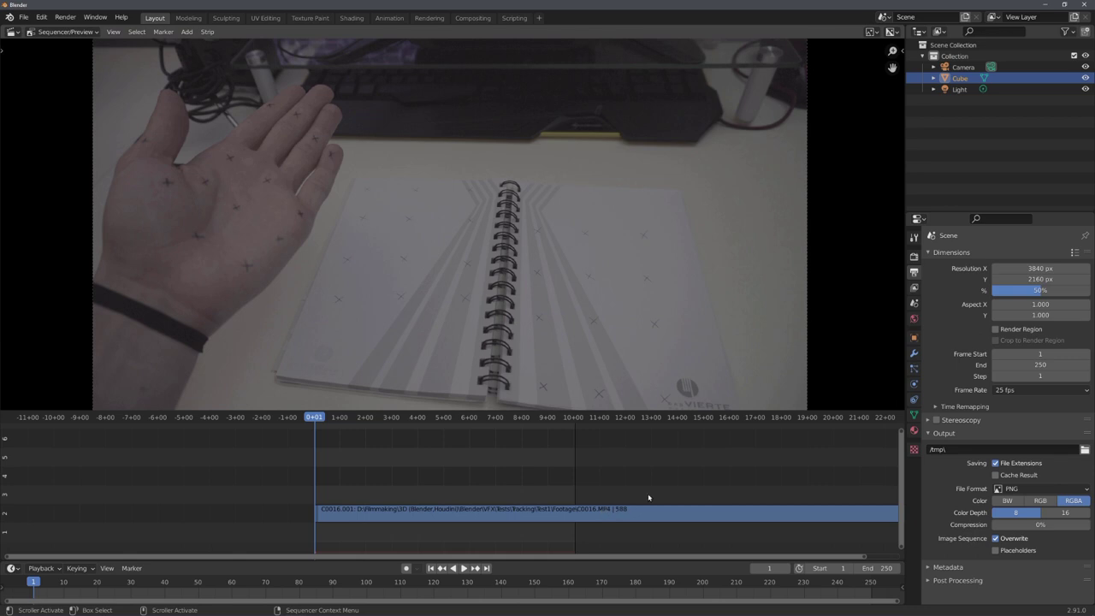
key(F12)
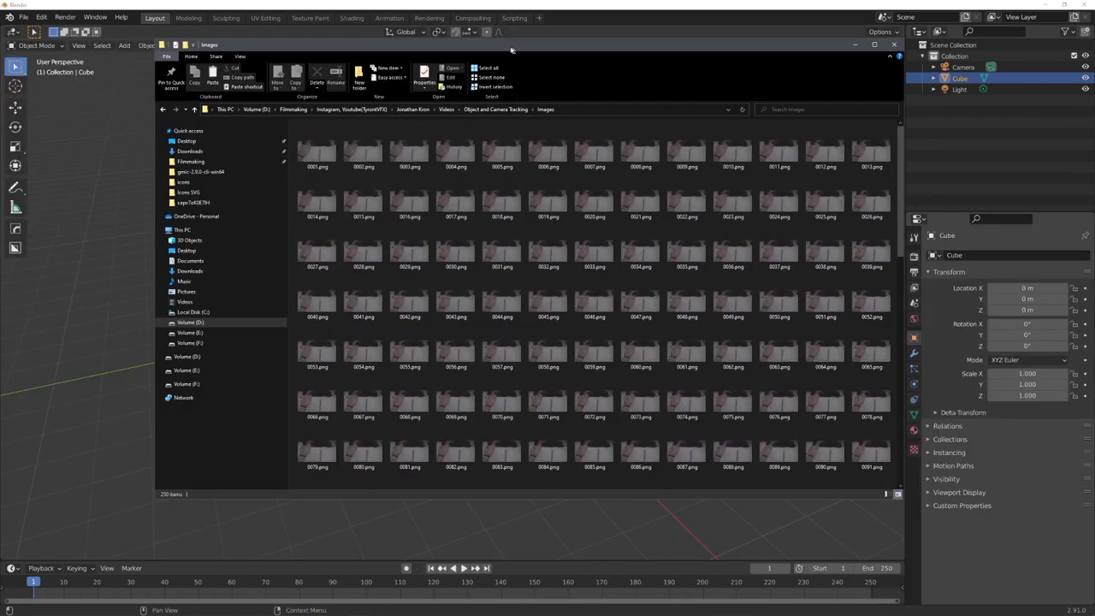
- Open 0001.png from the Images folder and step through the following rendered frames to check them
double_click(310, 152)
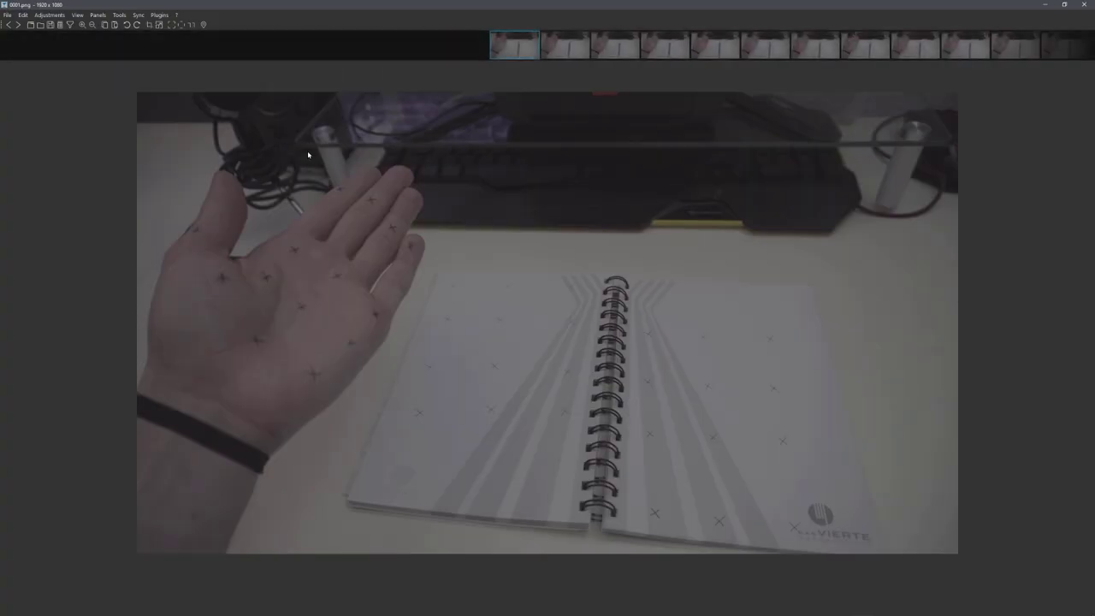
key(Right)
key(Right)
key(Right)
key(Right)
key(Right)
key(Right)
key(Right)
key(Right)
key(Right)
key(Right)
key(Escape)
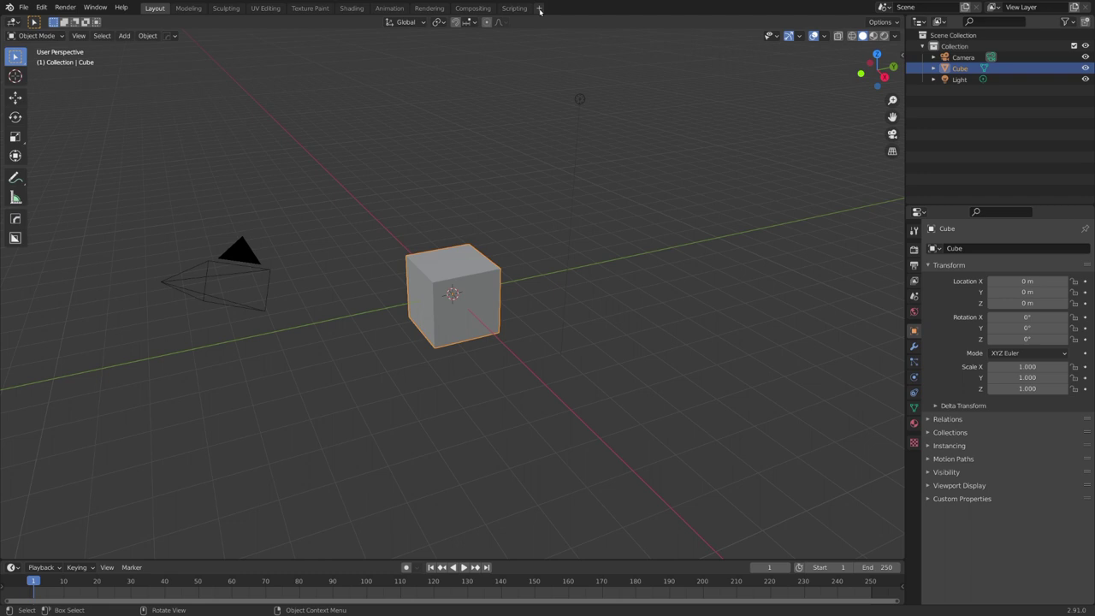
- Add a Motion Tracking workspace from the VFX presets in Blender
click(539, 11)
mouse_move(509, 63)
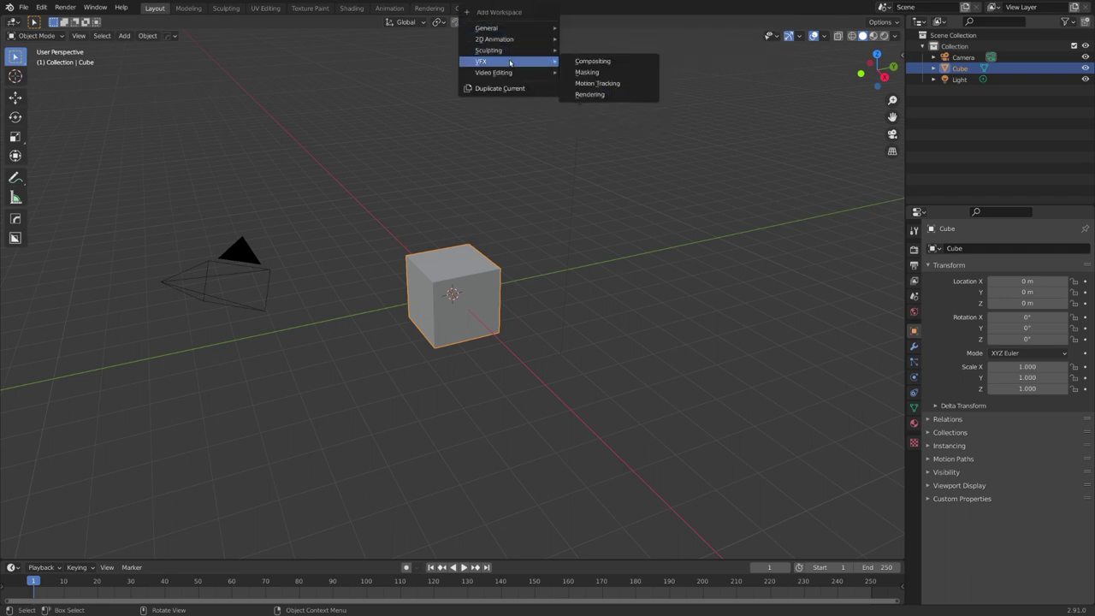
click(599, 83)
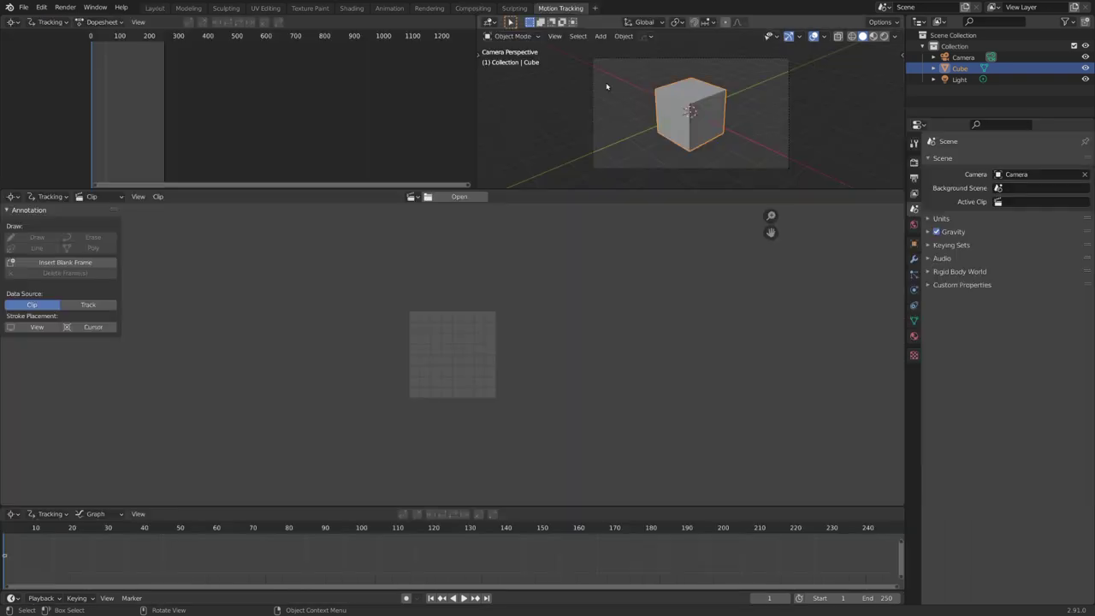
scroll(643, 154, up, 1)
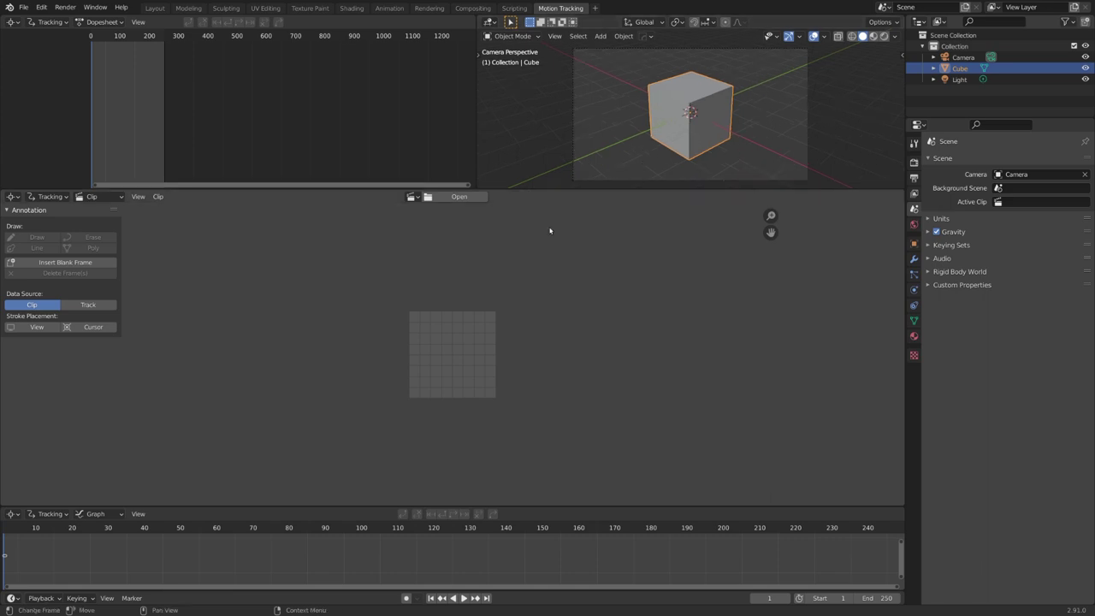
- Load all PNG frames from the Images folder, starting with 0001.png, as the movie clip for tracking
click(467, 201)
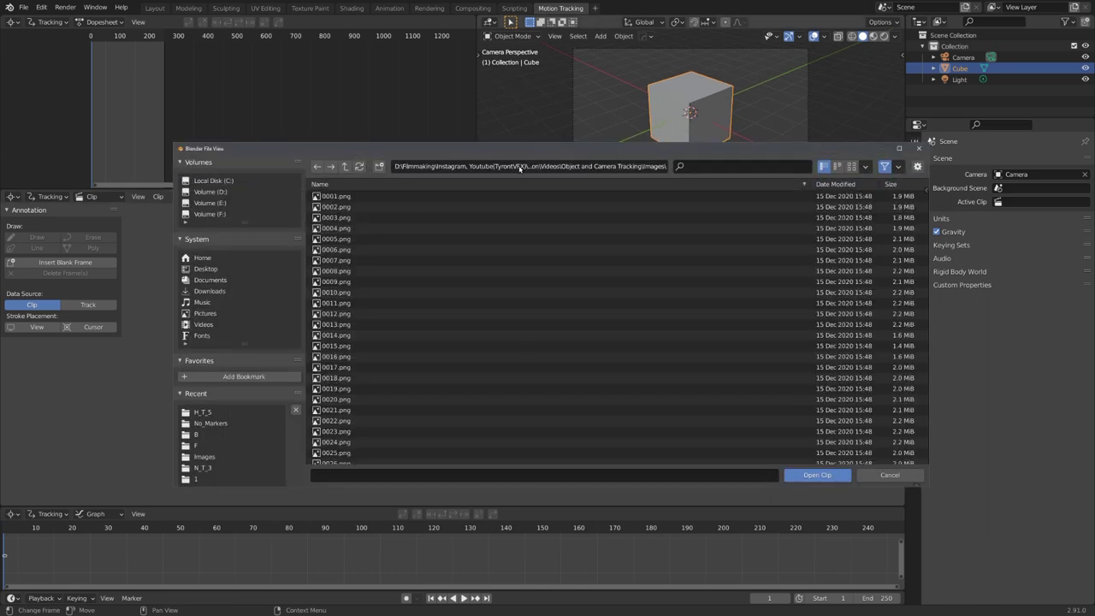
drag(514, 149, 425, 108)
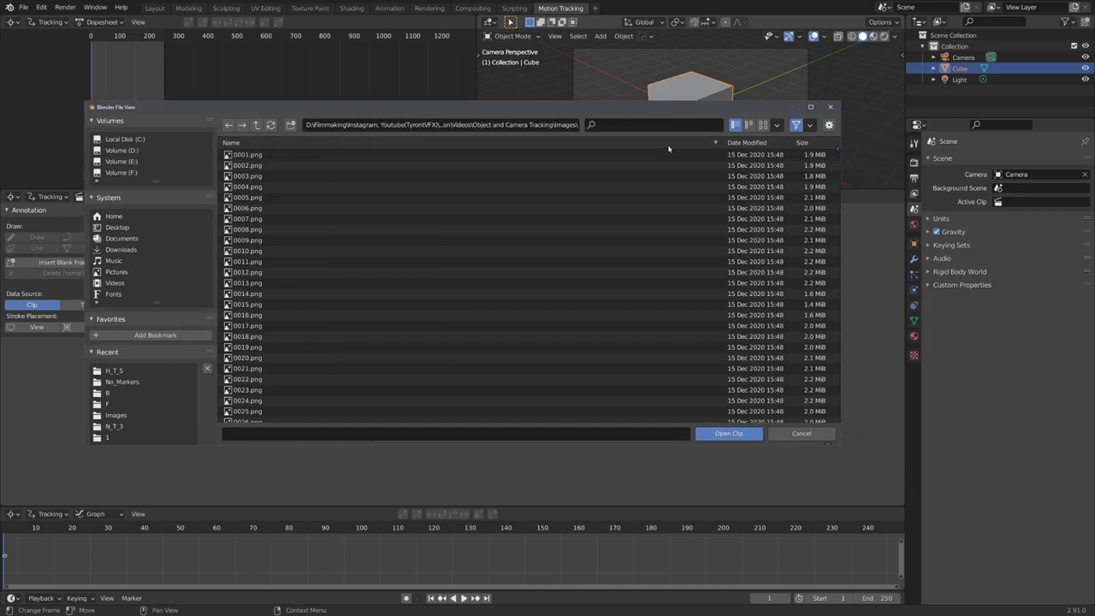
click(764, 143)
click(678, 143)
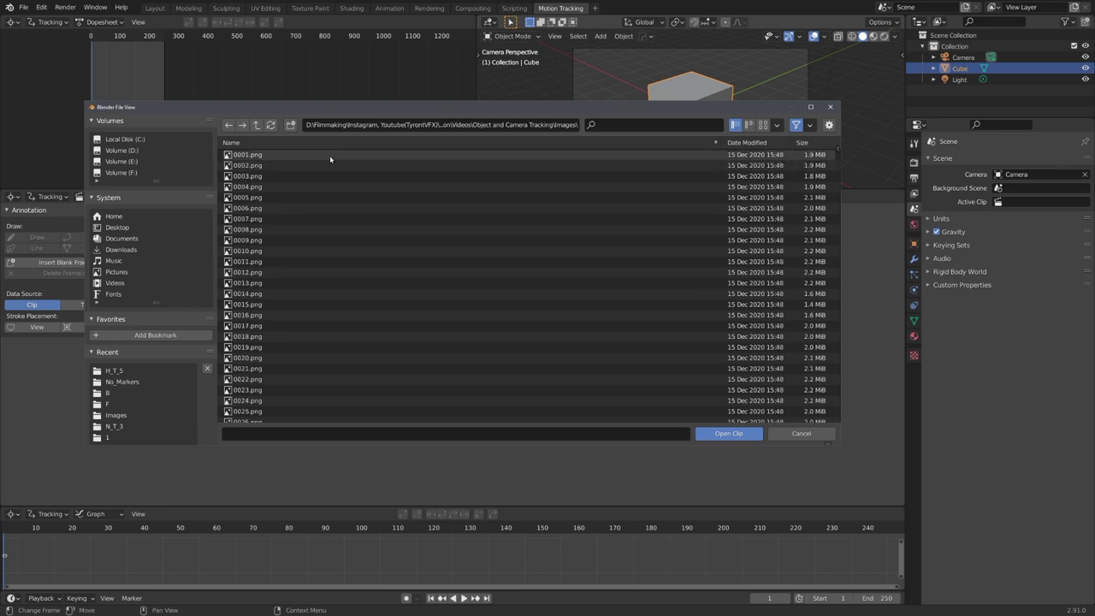
click(330, 155)
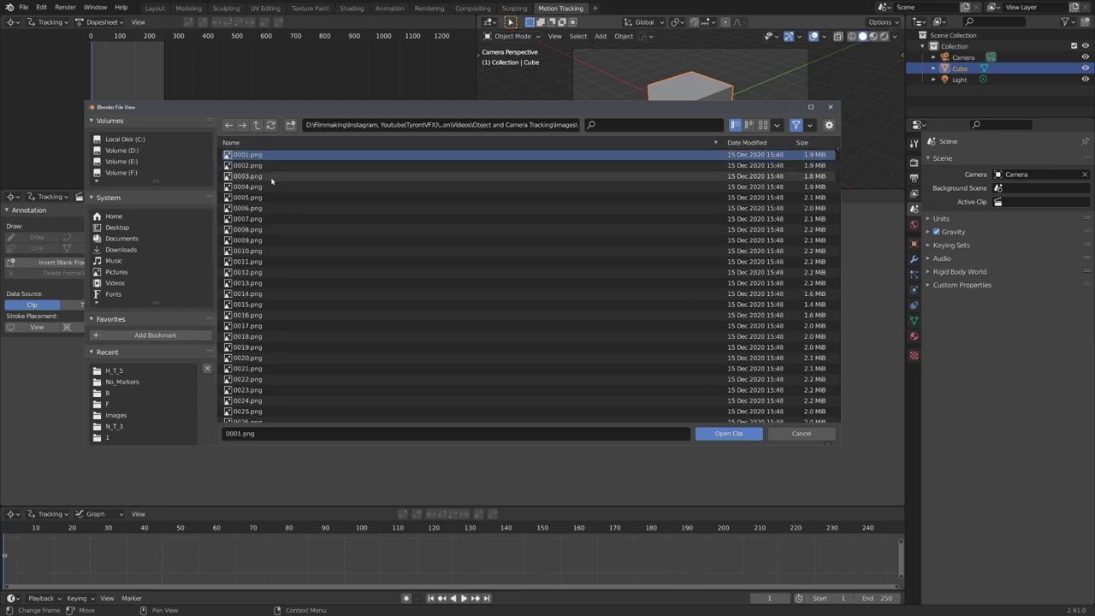
key(a)
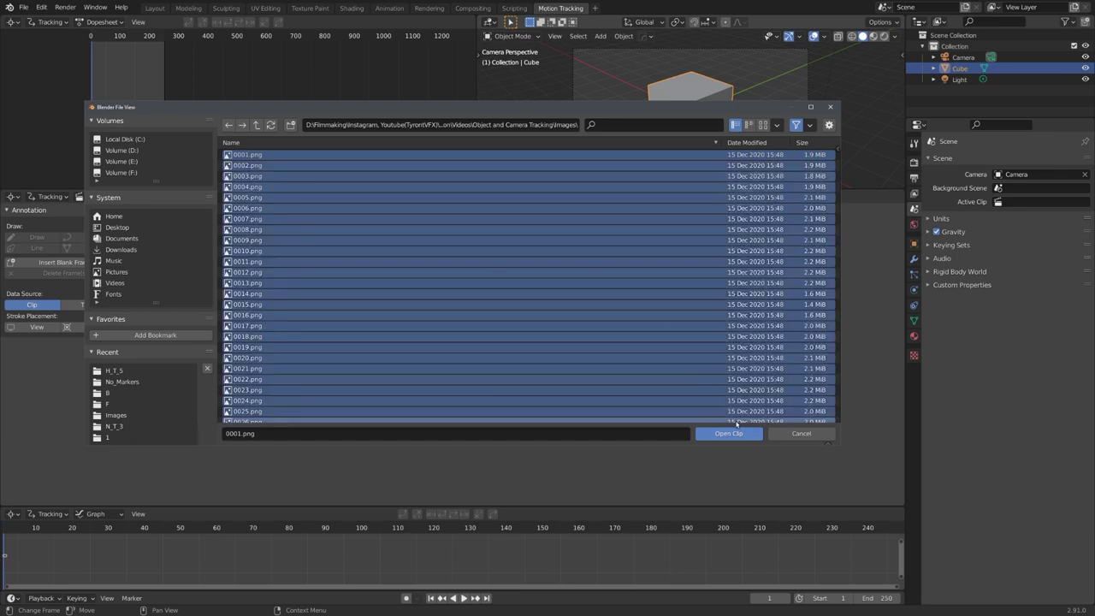
click(734, 433)
- Prefetch the frames of the loaded image sequence for tracking
scroll(529, 365, down, 2)
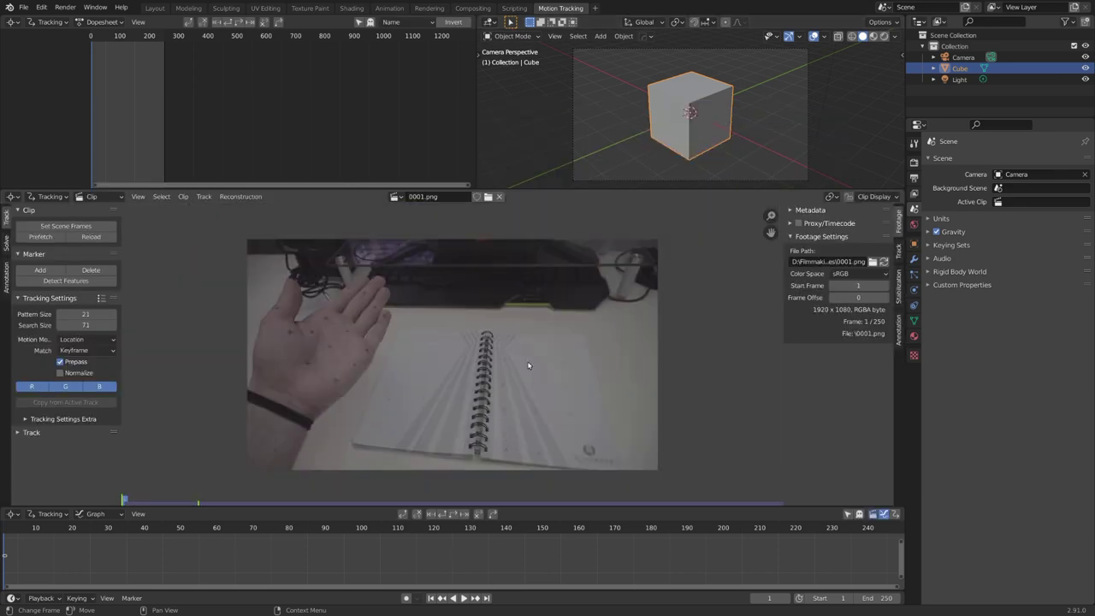
scroll(529, 365, up, 1)
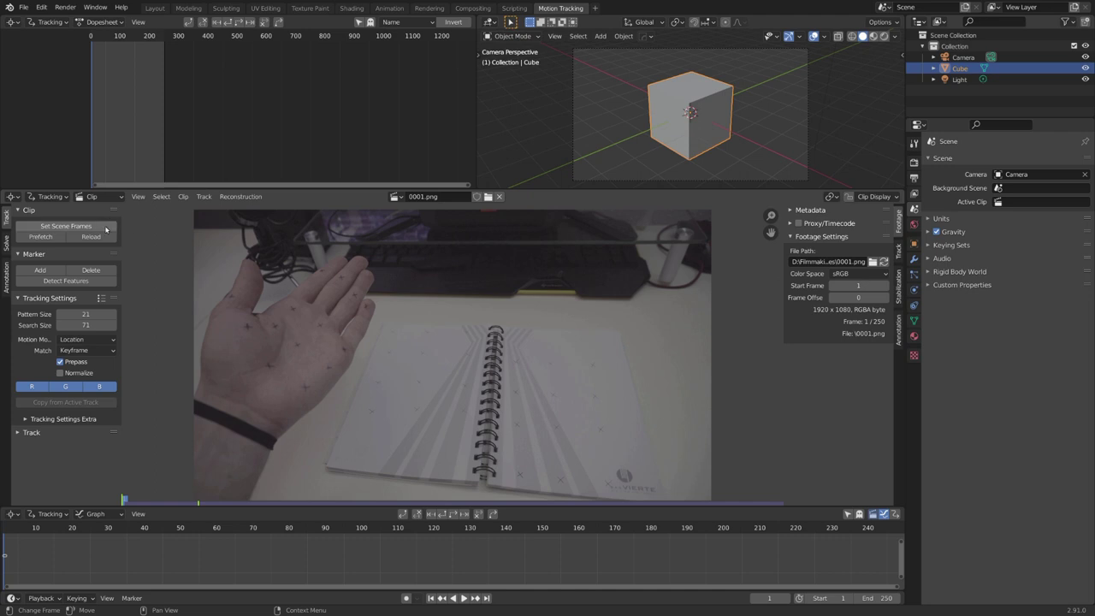
click(40, 236)
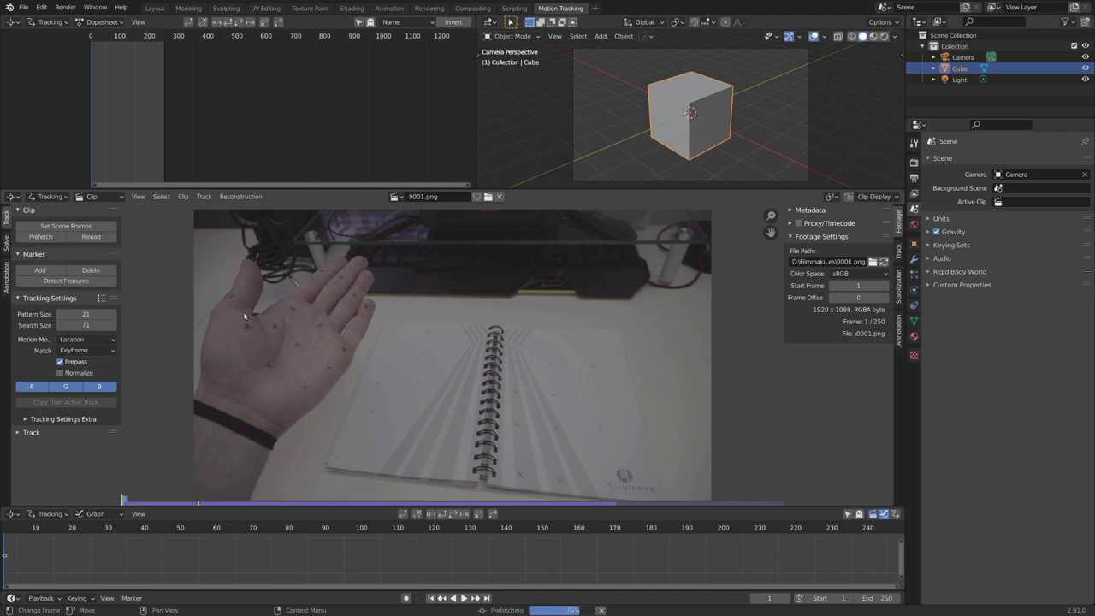
- Scrub through the prefetched footage and check the video sequencer's memory cache limit in the System preferences
drag(150, 498, 491, 504)
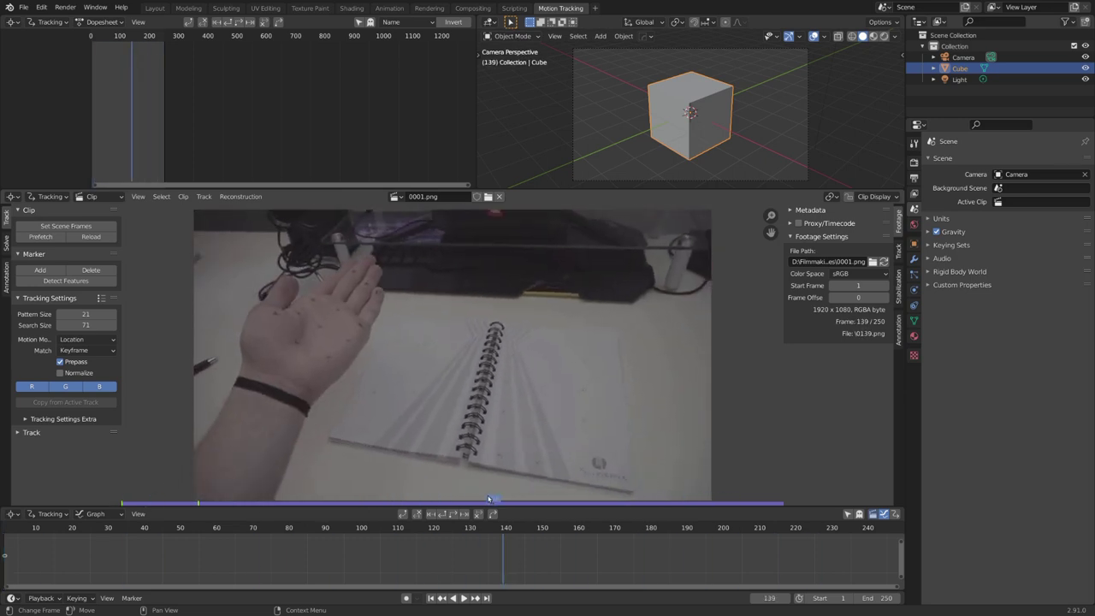
key(shift+Left)
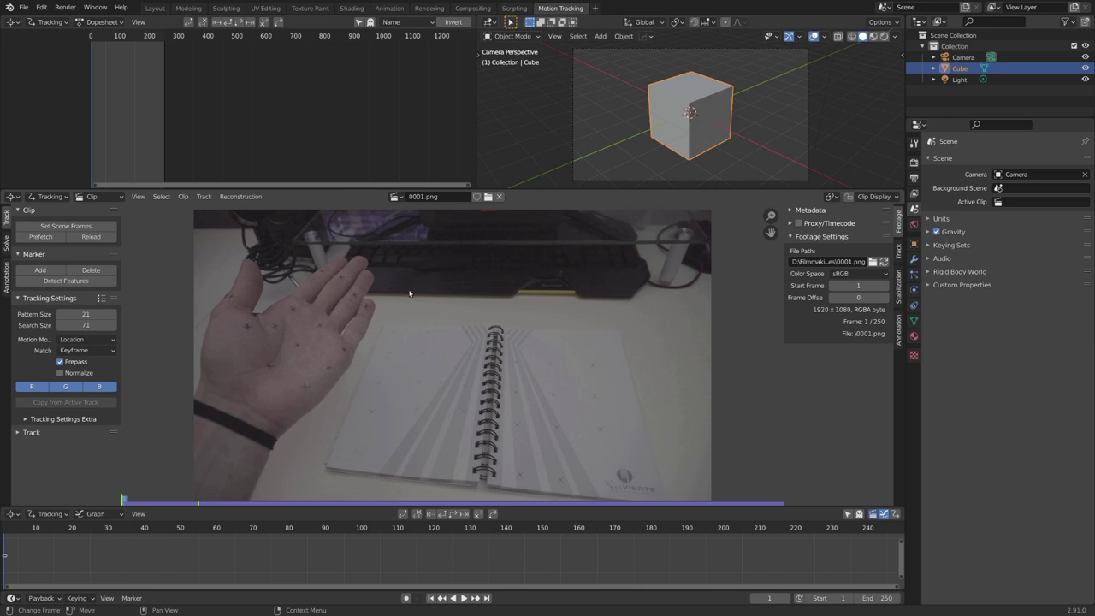
key(F4)
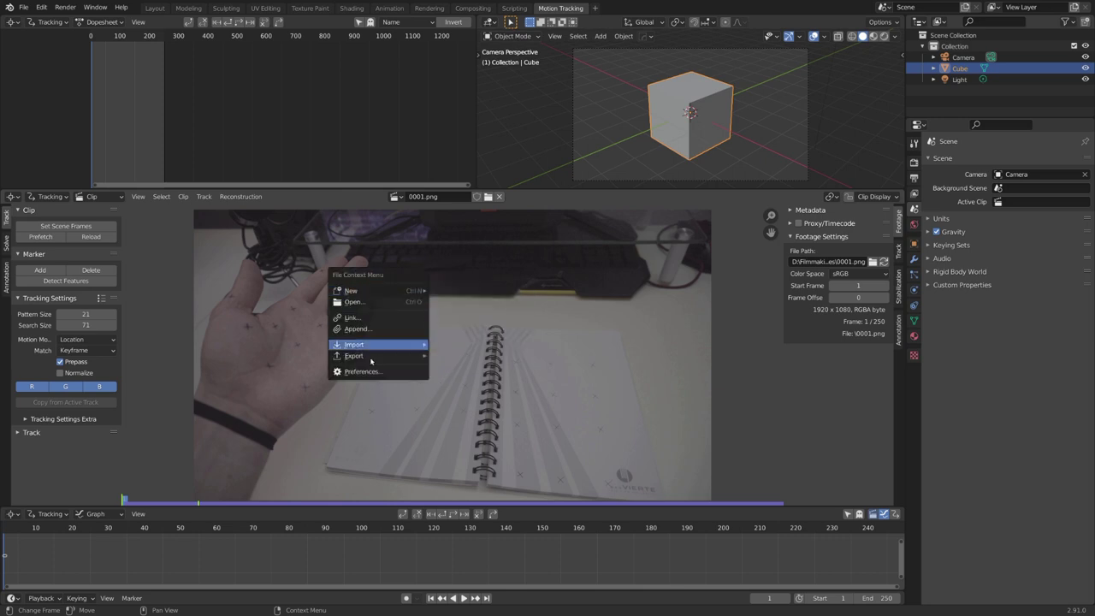
click(368, 373)
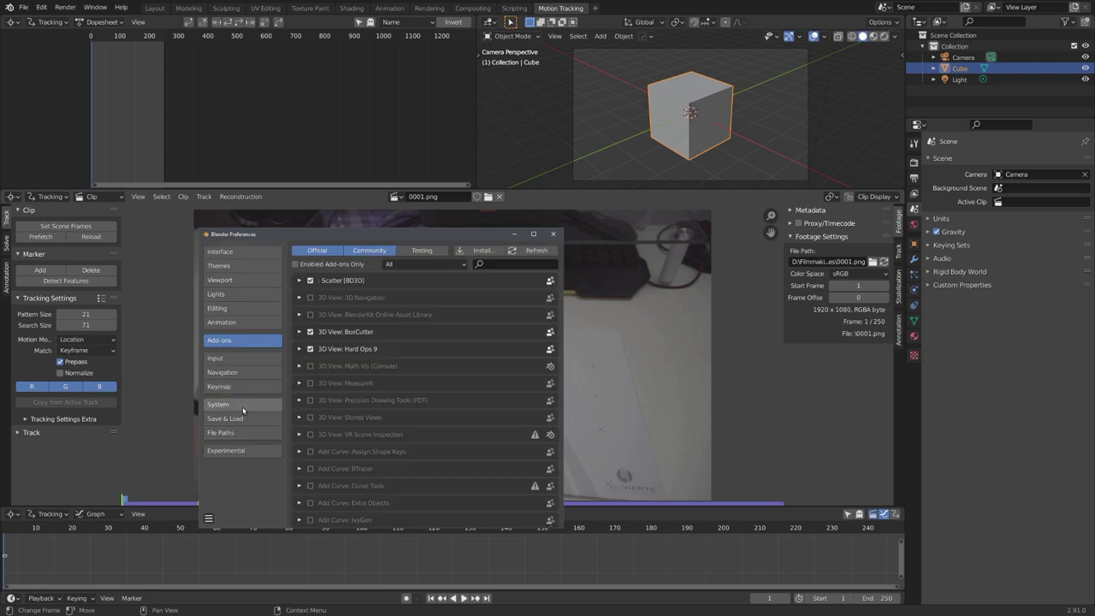
click(243, 410)
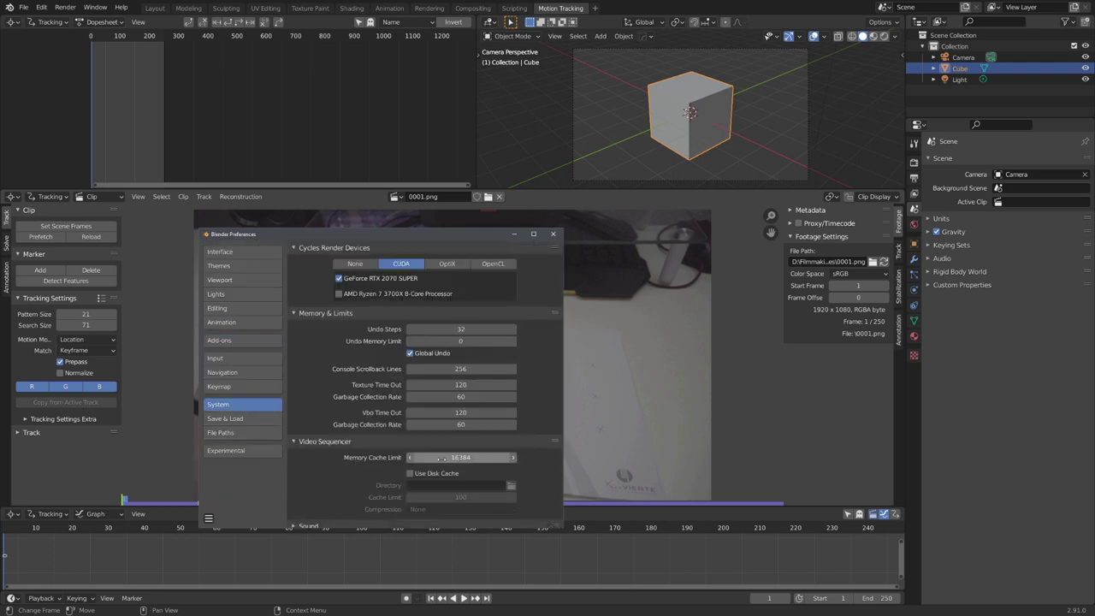
click(553, 233)
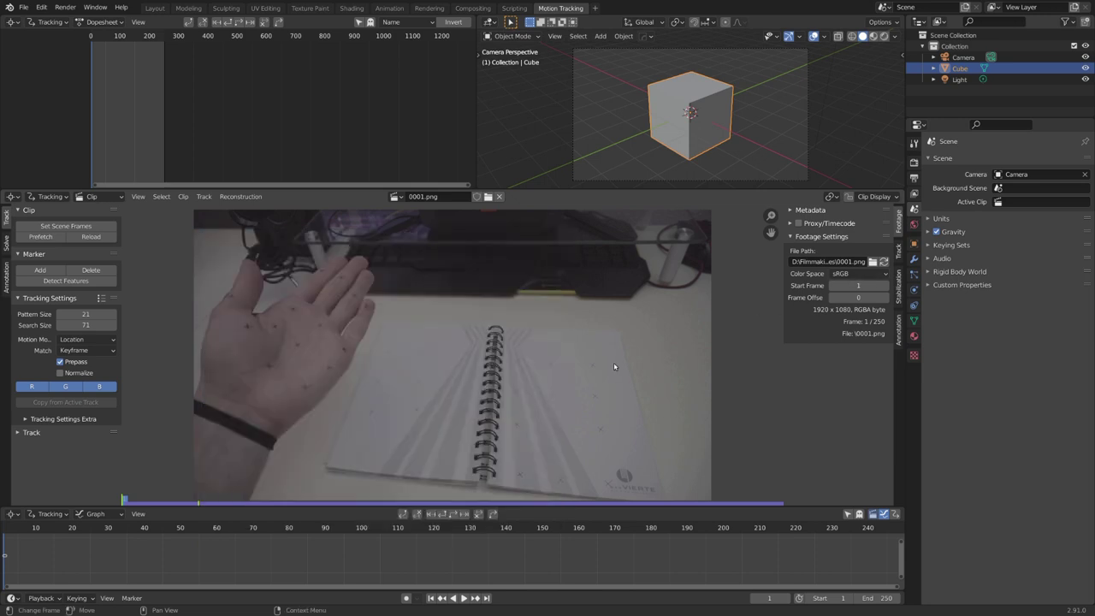
- With the Camera tracking object shown, add a marker on the left notebook page's bottom-left cross and enlarge its pattern area
click(898, 255)
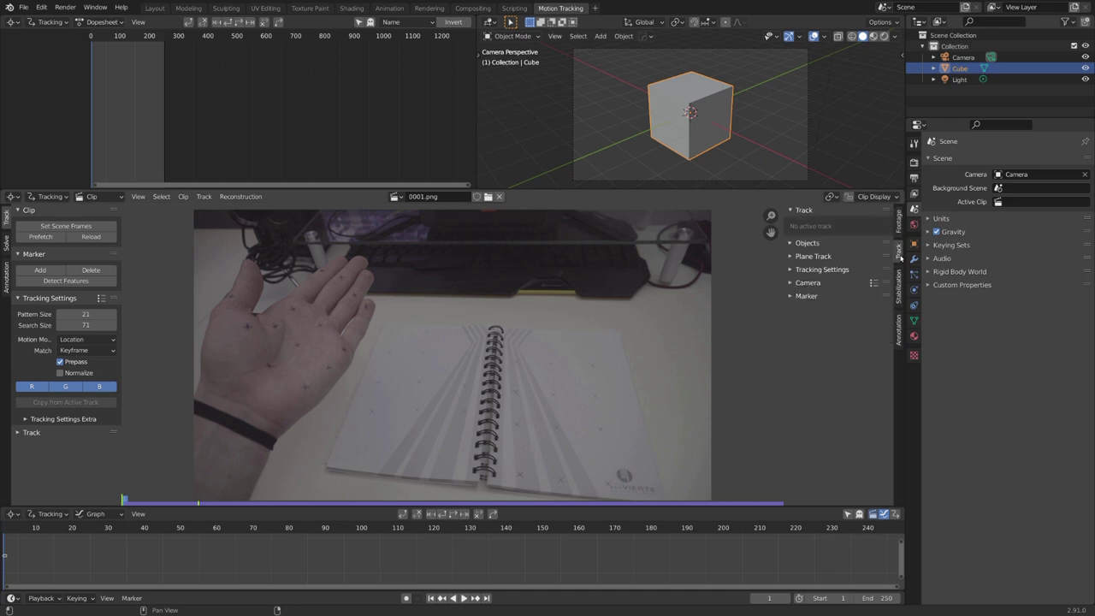
click(807, 243)
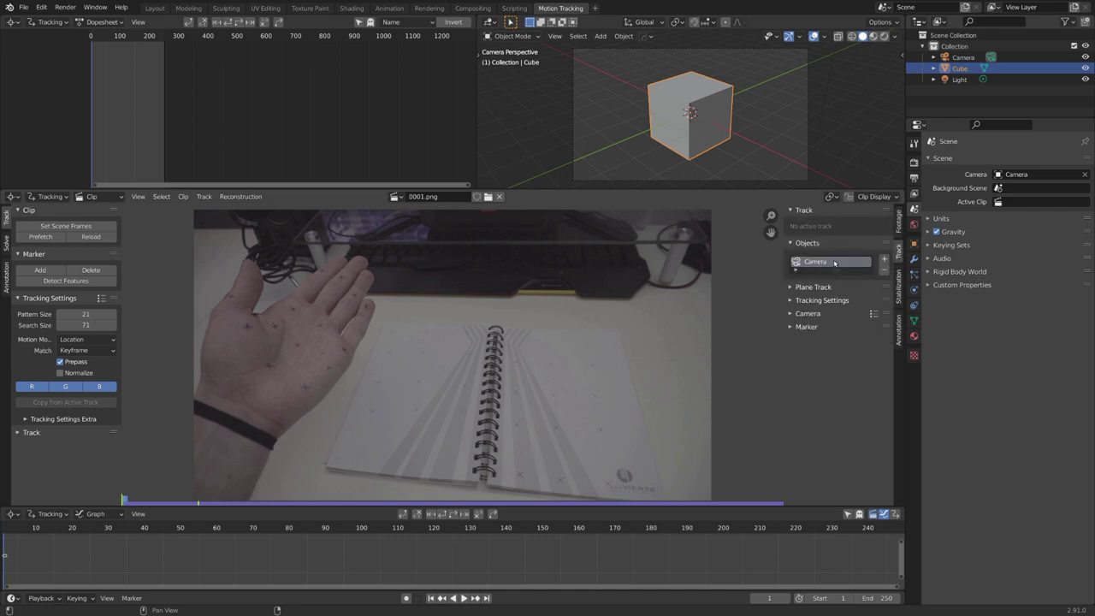
scroll(440, 343, up, 8)
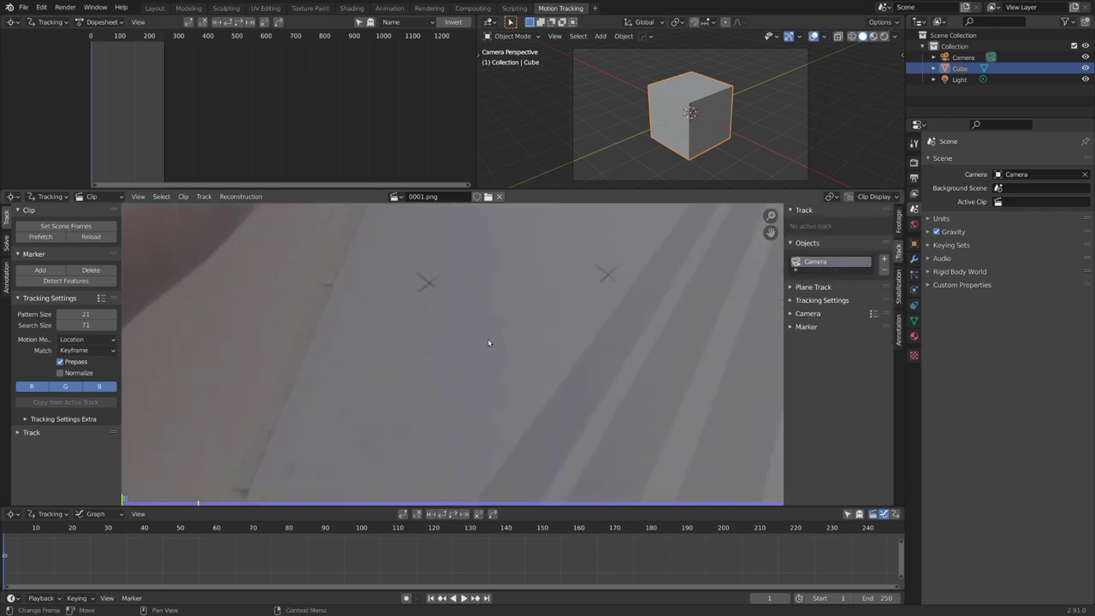
ctrl+click(416, 315)
key(s)
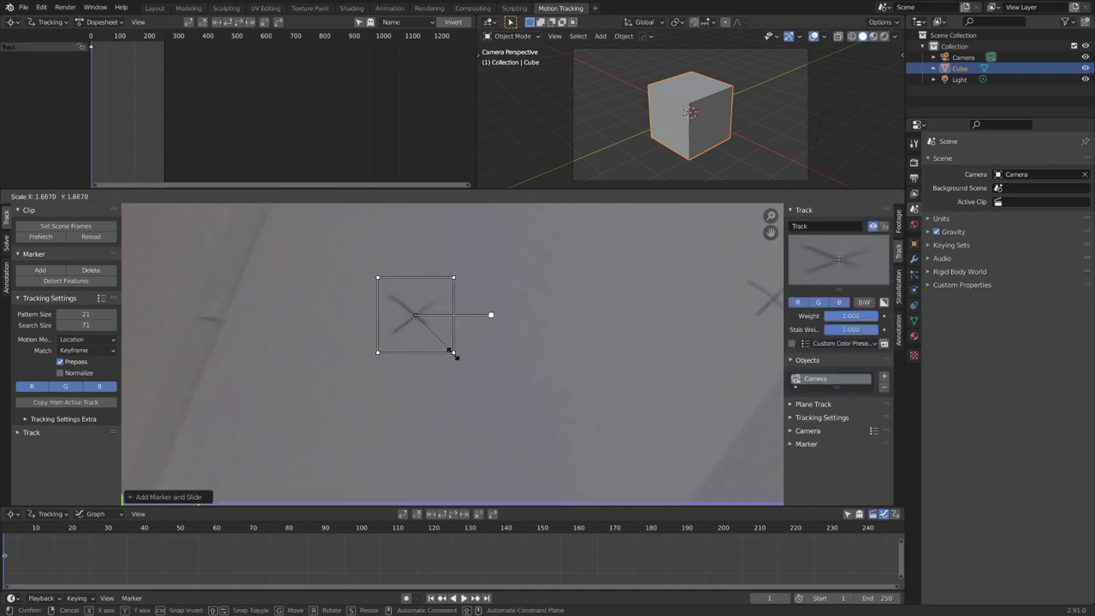
click(458, 357)
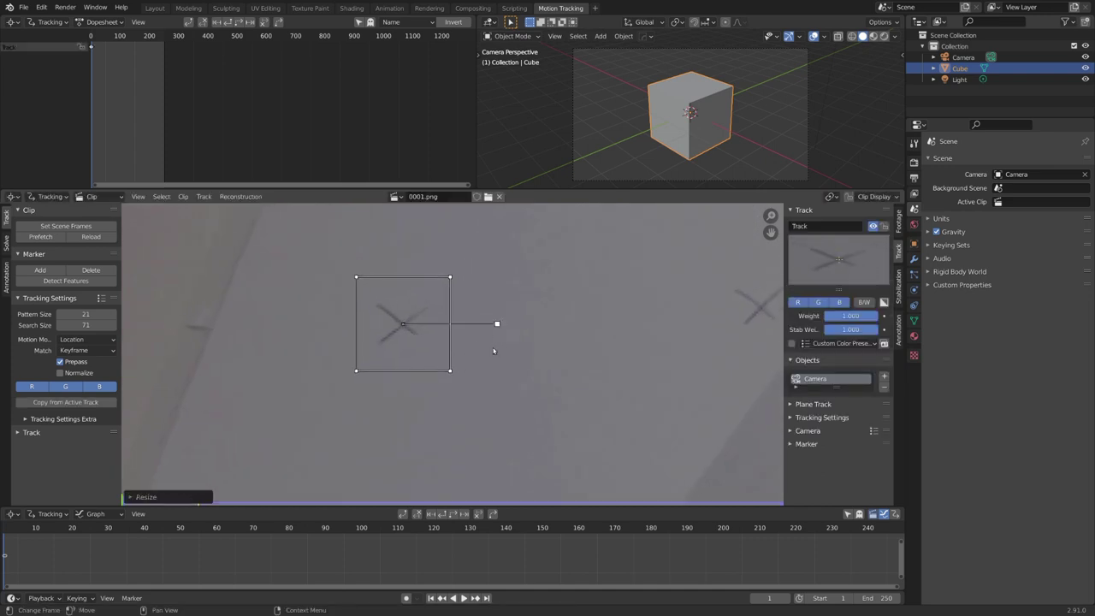
- Shrink the marker's pattern area to fit closely around the cross and display its search area
scroll(462, 355, down, 3)
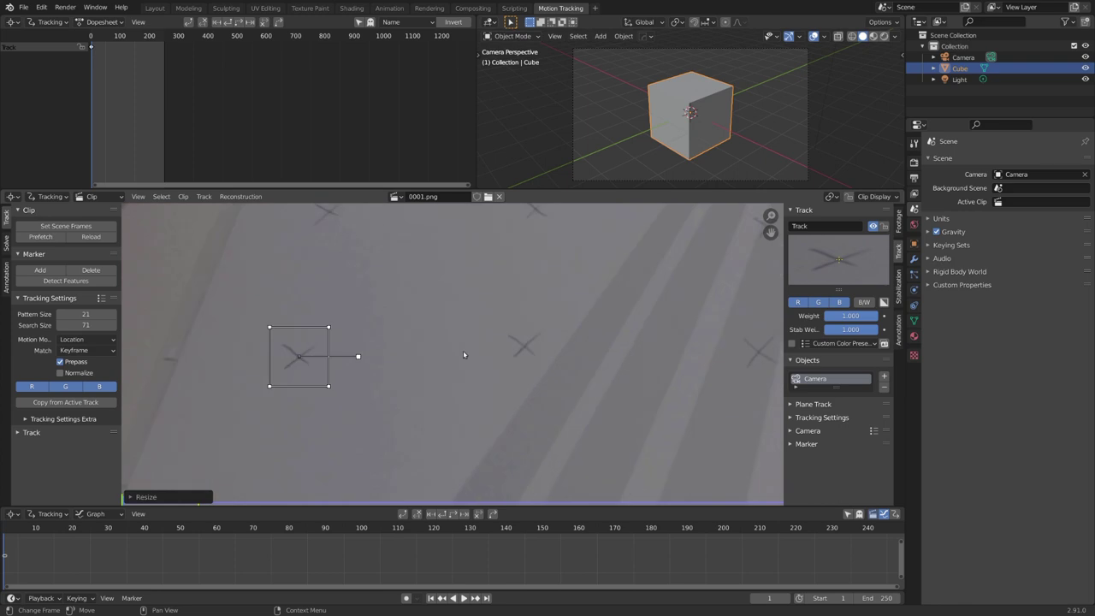
key(s)
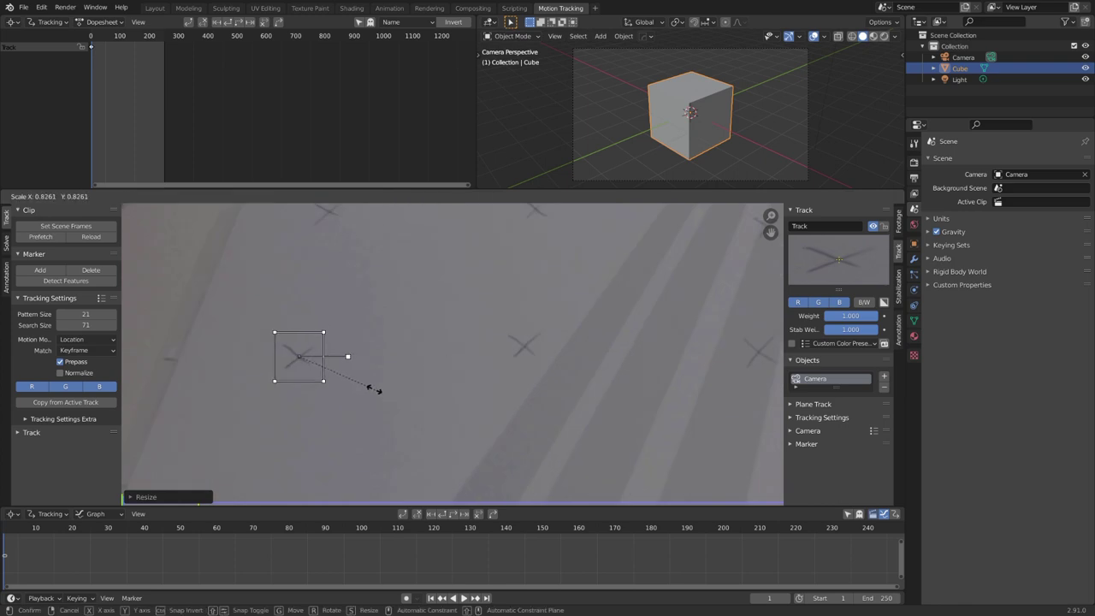
click(372, 390)
scroll(296, 377, up, 4)
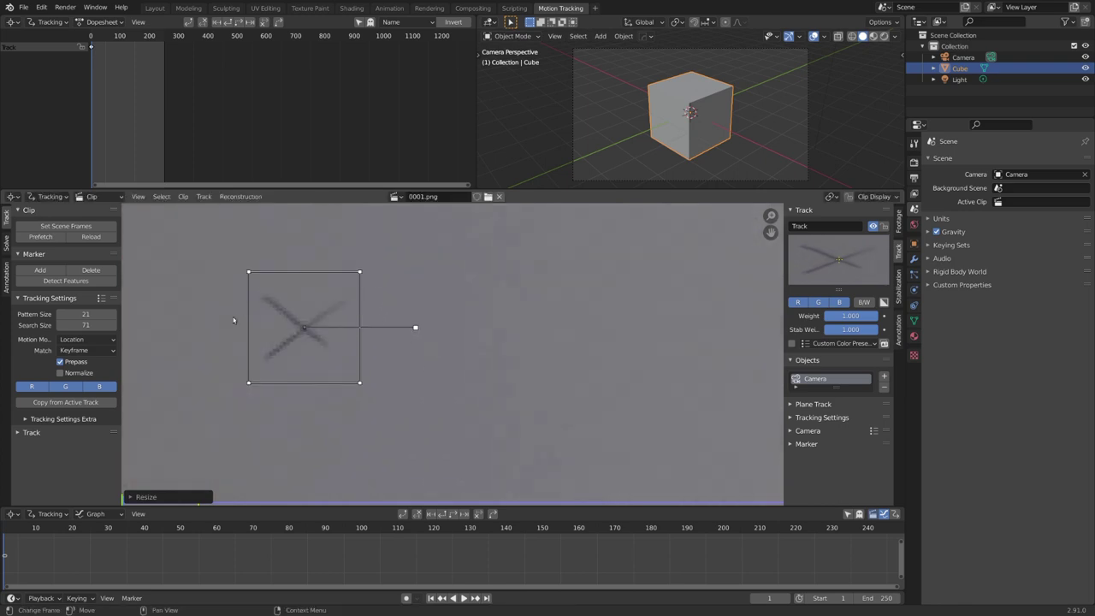
scroll(360, 337, down, 5)
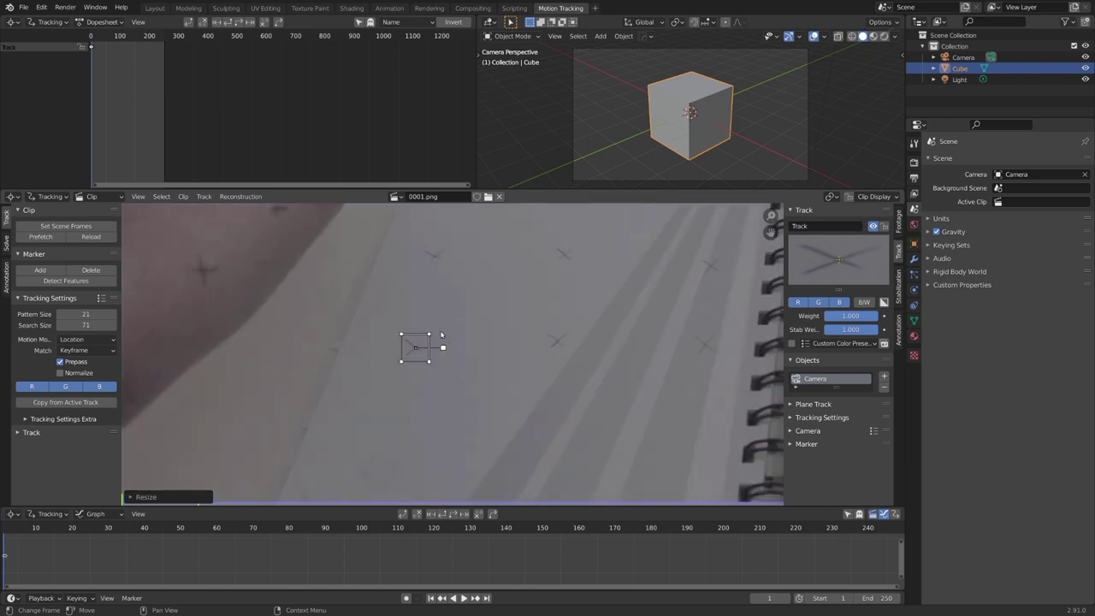
scroll(448, 357, up, 4)
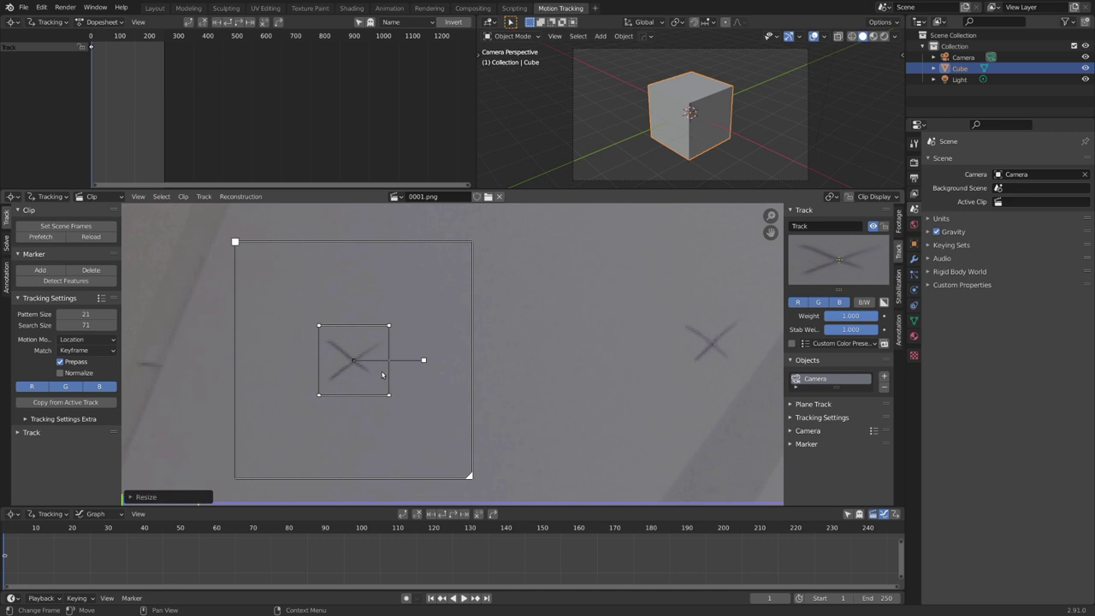
- Add fitted markers on the left page's bottom-middle cross and the two crosses in the row above
scroll(382, 374, down, 1)
middle_drag(646, 350, 450, 373)
scroll(449, 374, up, 1)
ctrl+click(450, 374)
key(s)
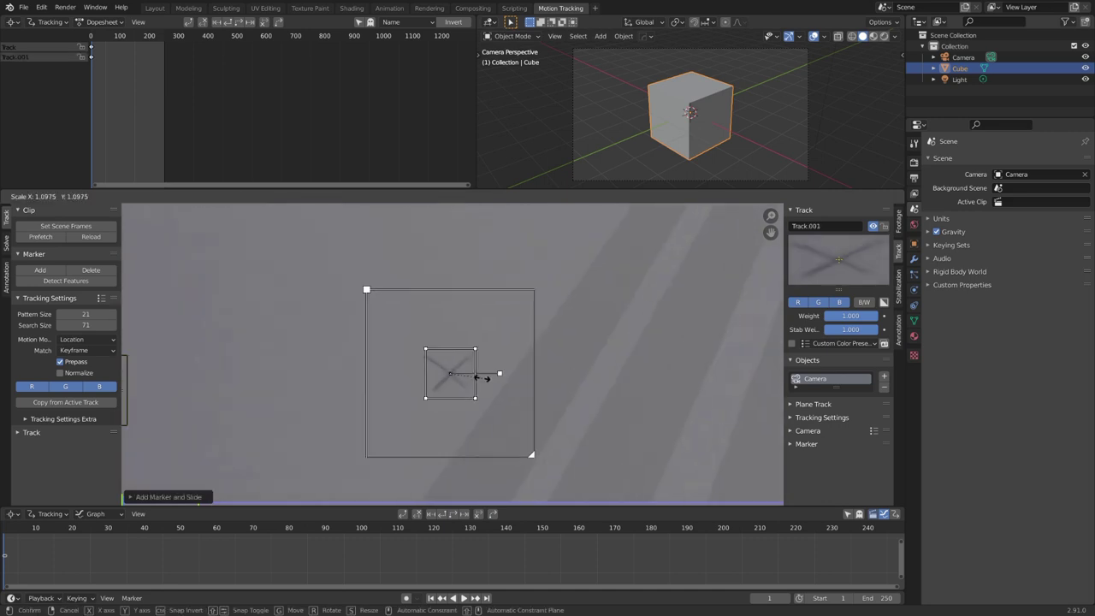
click(487, 390)
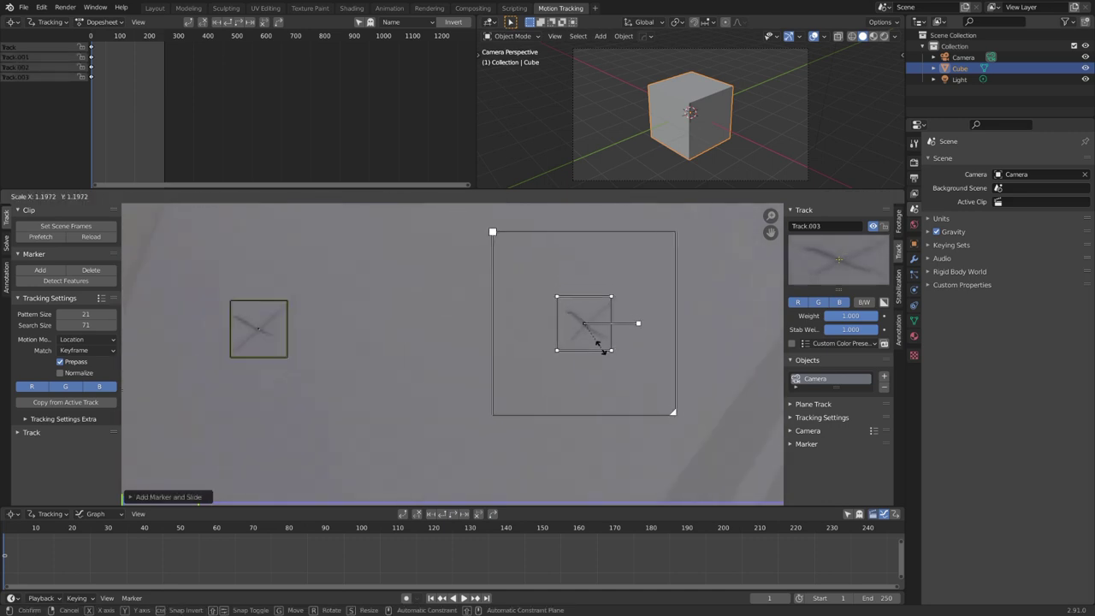
click(605, 349)
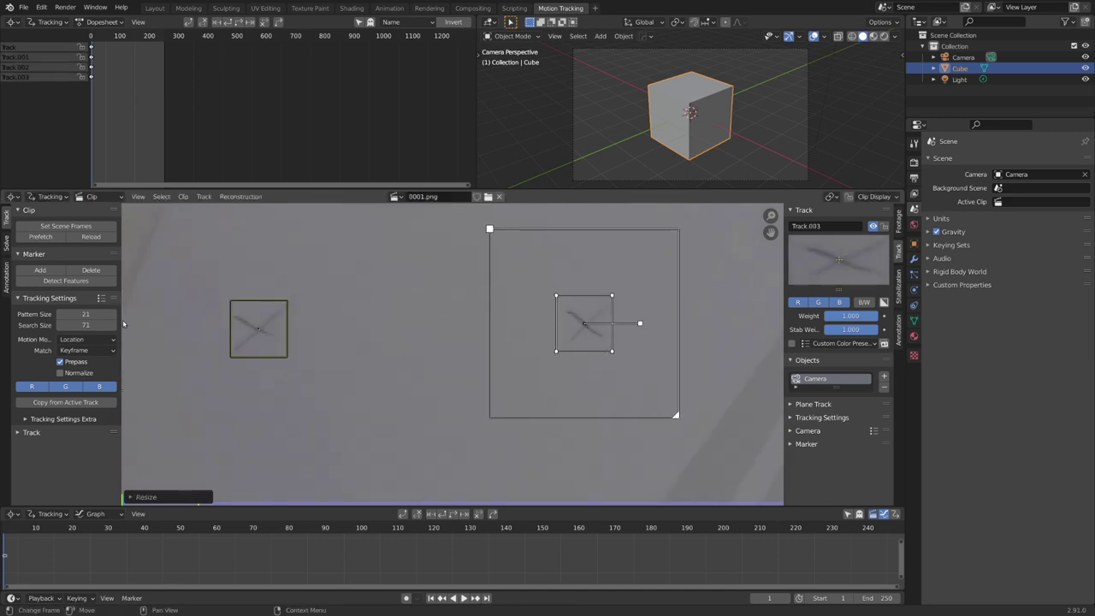
- Widen the tracking settings area and add fitted markers on the first two crosses of the left page's second row
drag(132, 319, 159, 333)
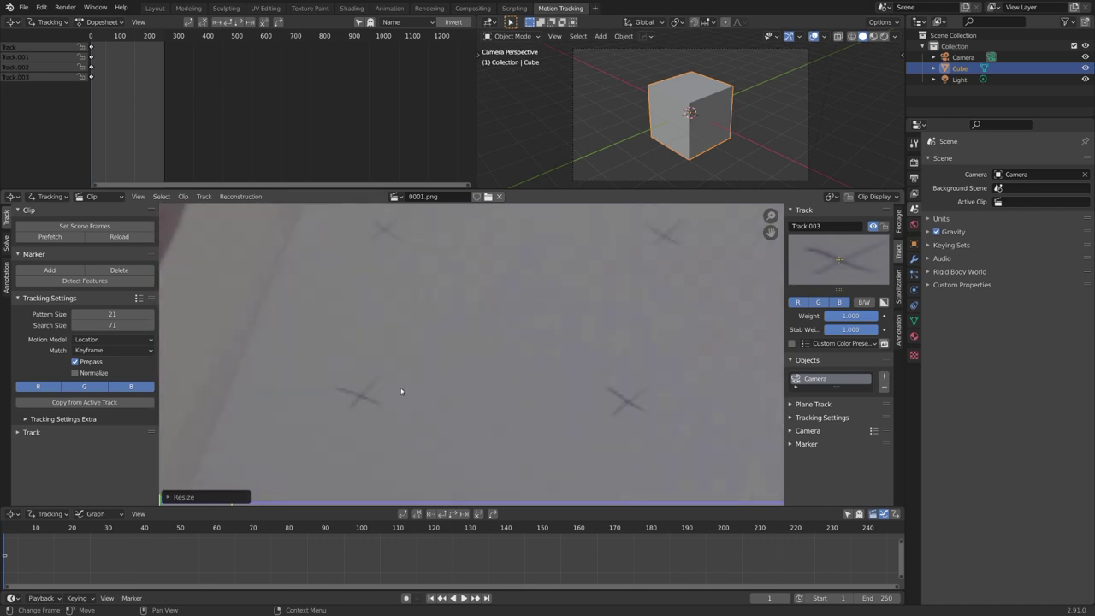
ctrl+click(361, 398)
key(s)
click(402, 403)
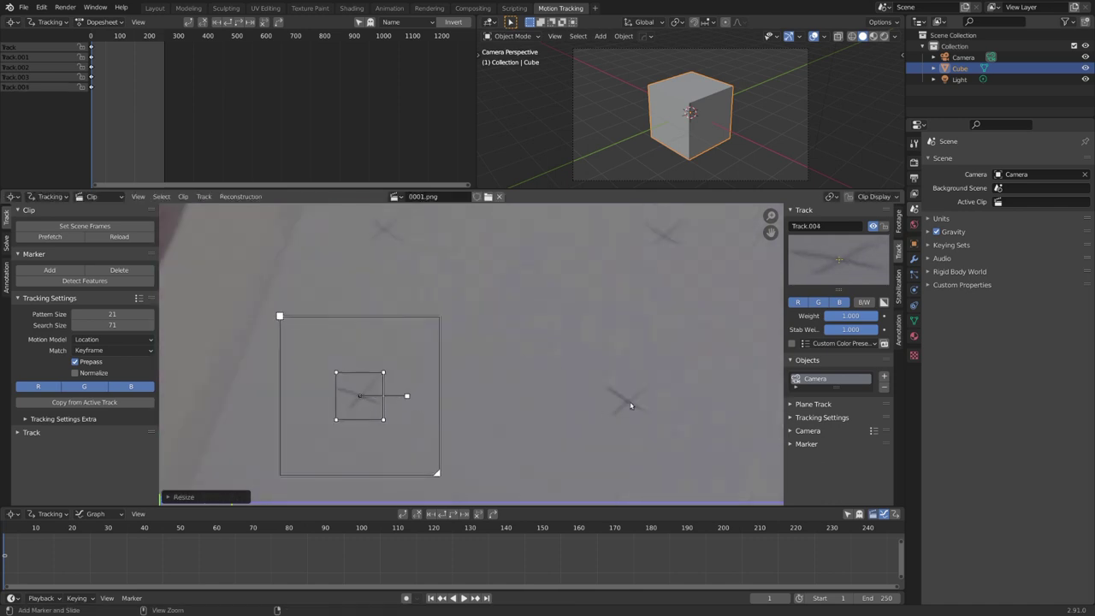
ctrl+click(626, 401)
key(s)
click(642, 419)
- Add fitted markers on the first two crosses of the left page's top row
middle_drag(462, 296, 477, 400)
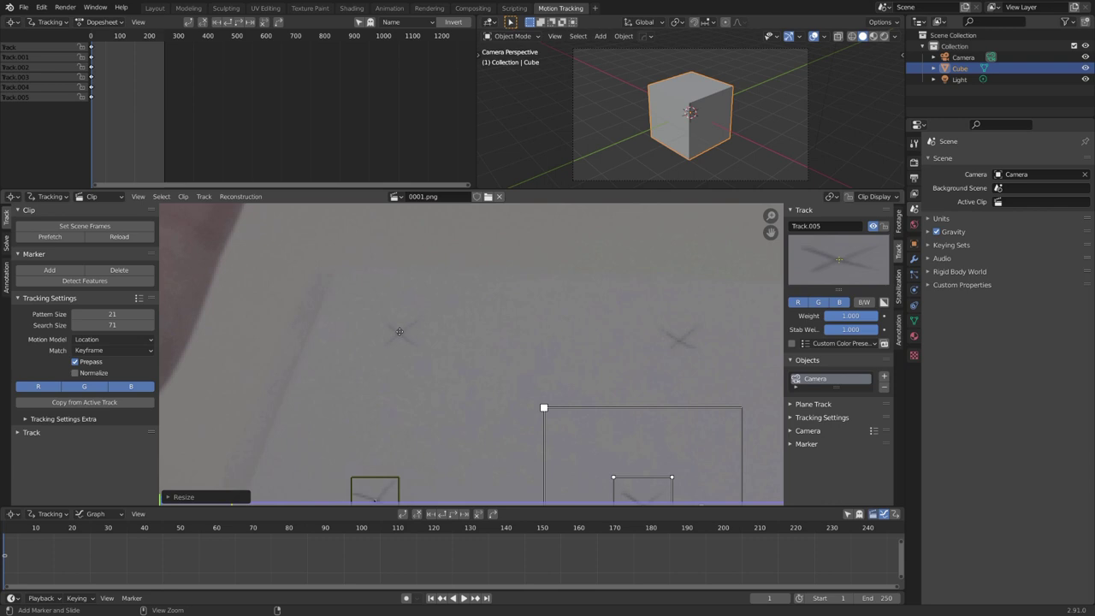
ctrl+click(398, 332)
key(s)
click(423, 355)
ctrl+click(681, 339)
key(s)
click(699, 374)
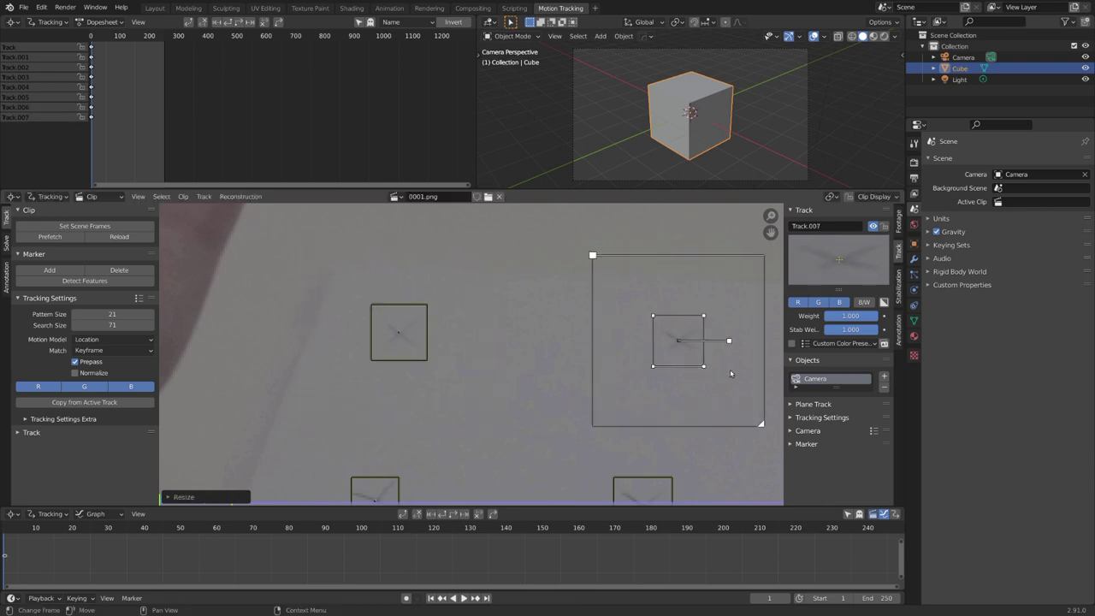
- Set the motion model for new markers to Perspective
middle_drag(699, 375, 284, 349)
click(111, 340)
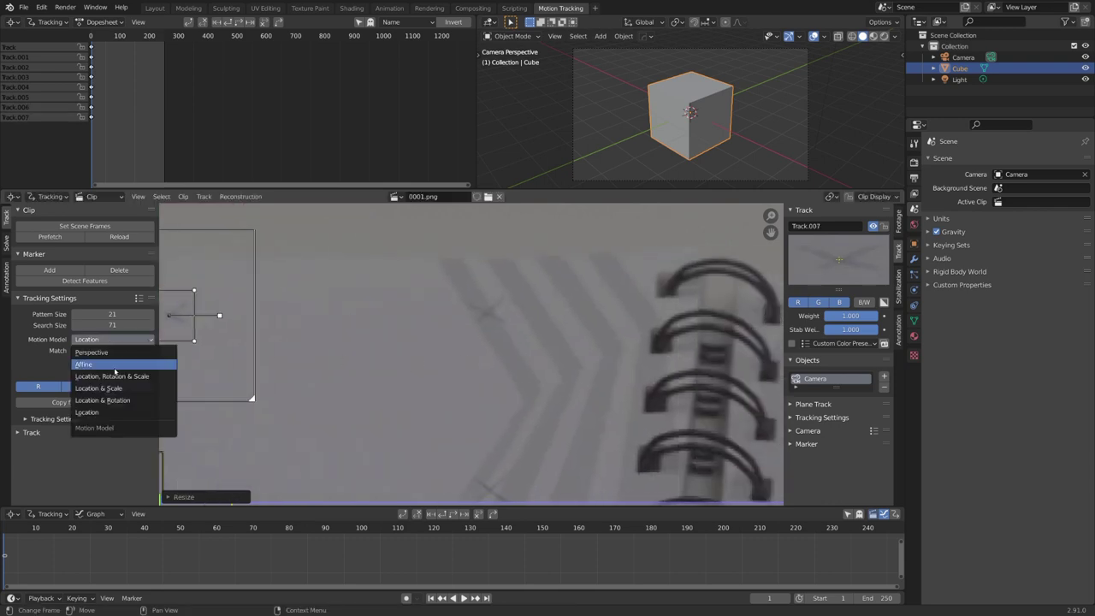
click(112, 354)
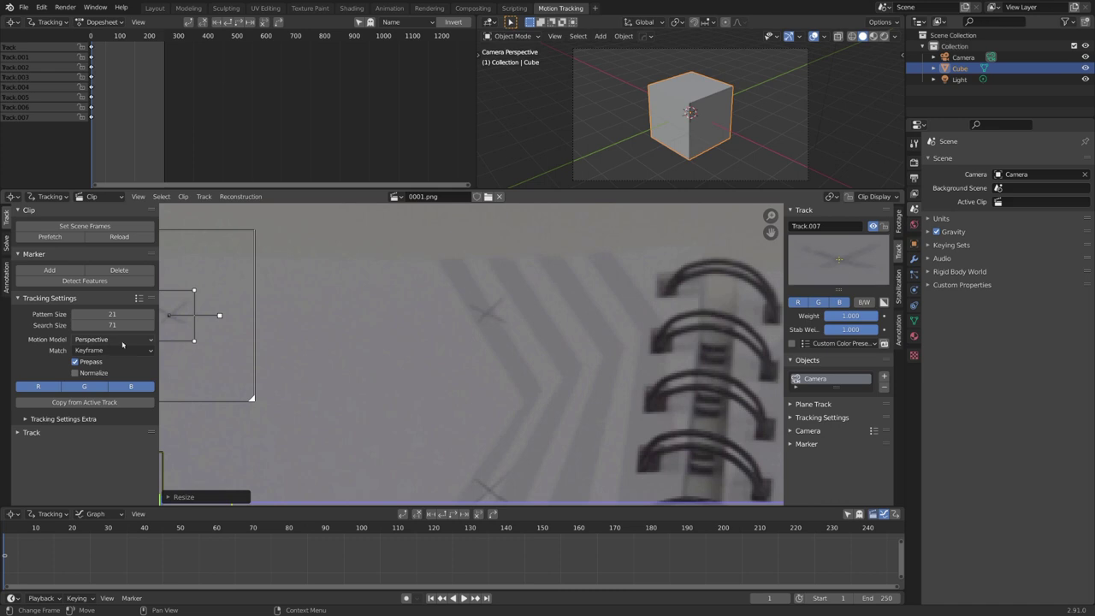
- Add fitted markers on the upper two crosses in the left page's column beside the spiral binding
ctrl+click(486, 313)
middle_drag(520, 396, 531, 310)
ctrl+click(490, 392)
key(s)
click(508, 405)
- Add fitted markers on the lower two crosses beside the spiral and on the right page's three-by-three grid of crosses
scroll(522, 416, down, 3)
middle_drag(522, 415, 541, 321)
scroll(540, 322, up, 4)
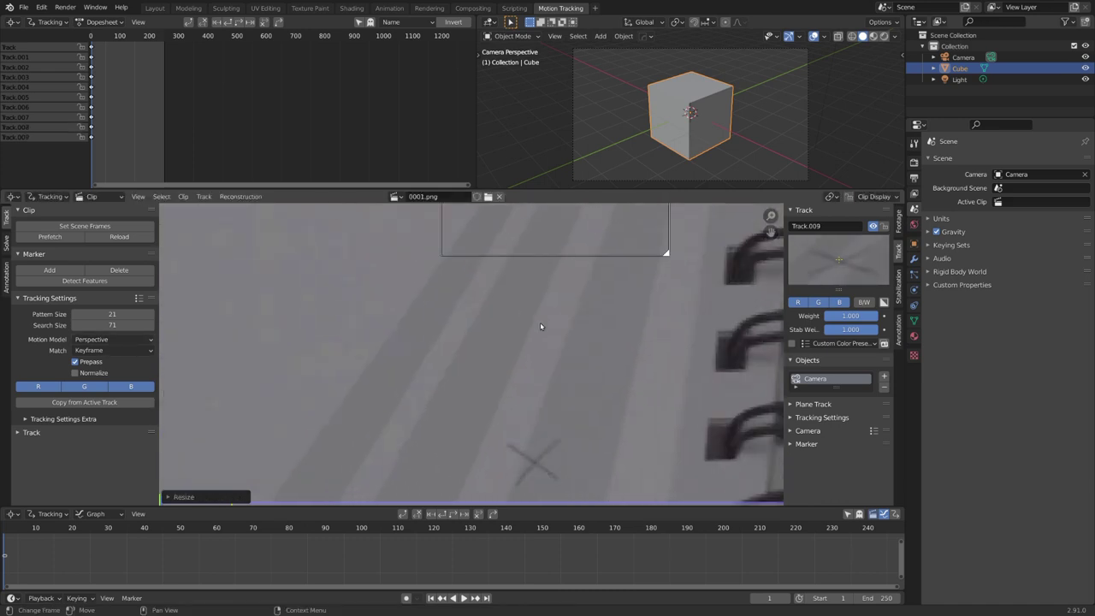
ctrl+click(539, 465)
scroll(539, 461, down, 3)
scroll(505, 363, up, 3)
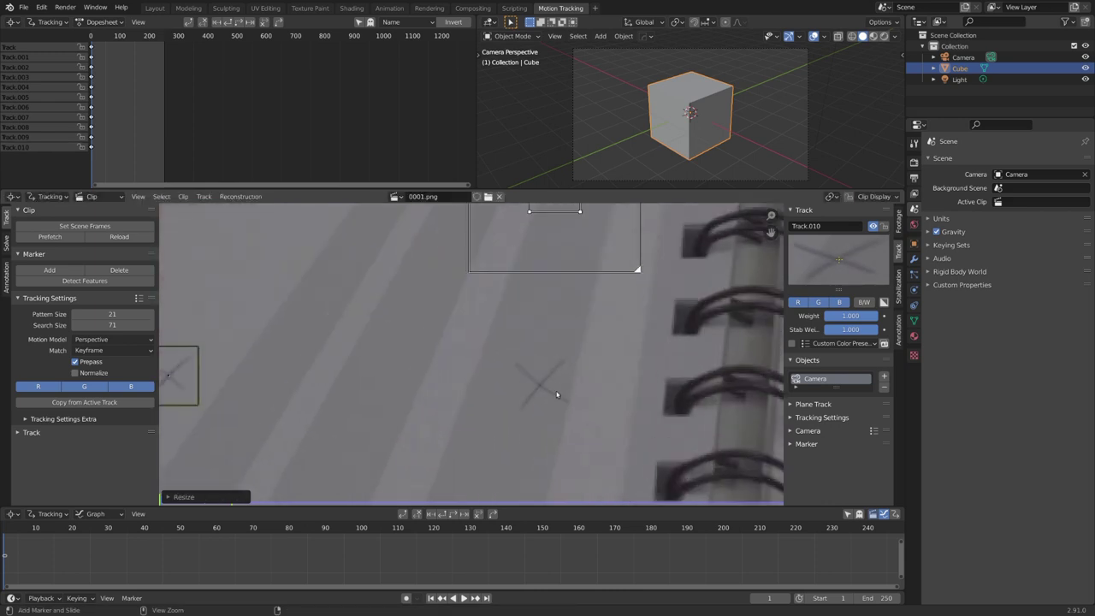
ctrl+click(540, 385)
scroll(582, 390, down, 4)
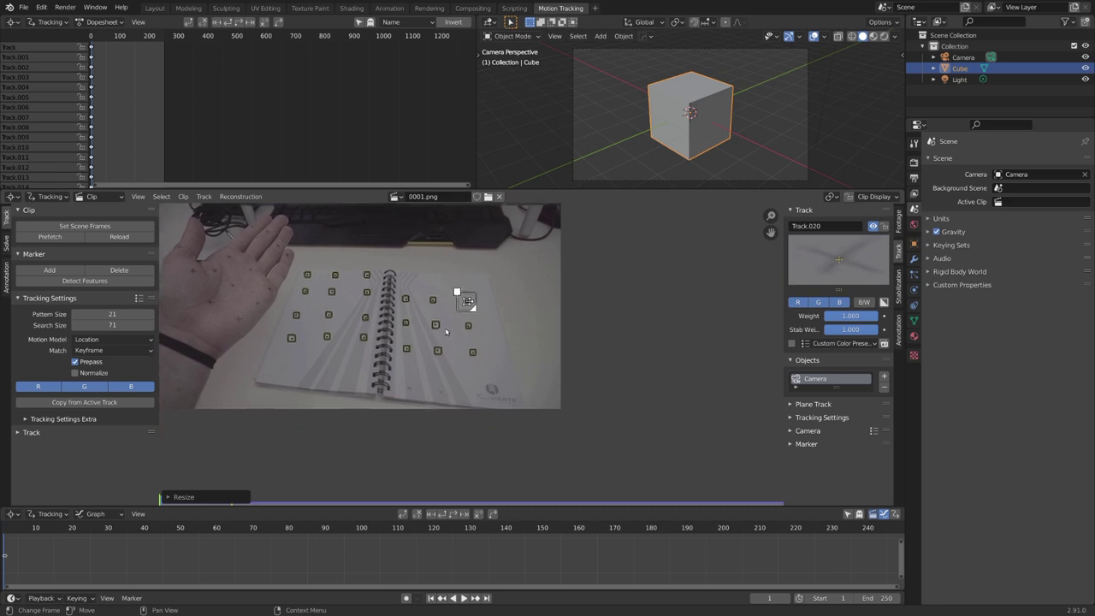
- Select all the notebook markers and track them forward through the clip to frame 250
key(c)
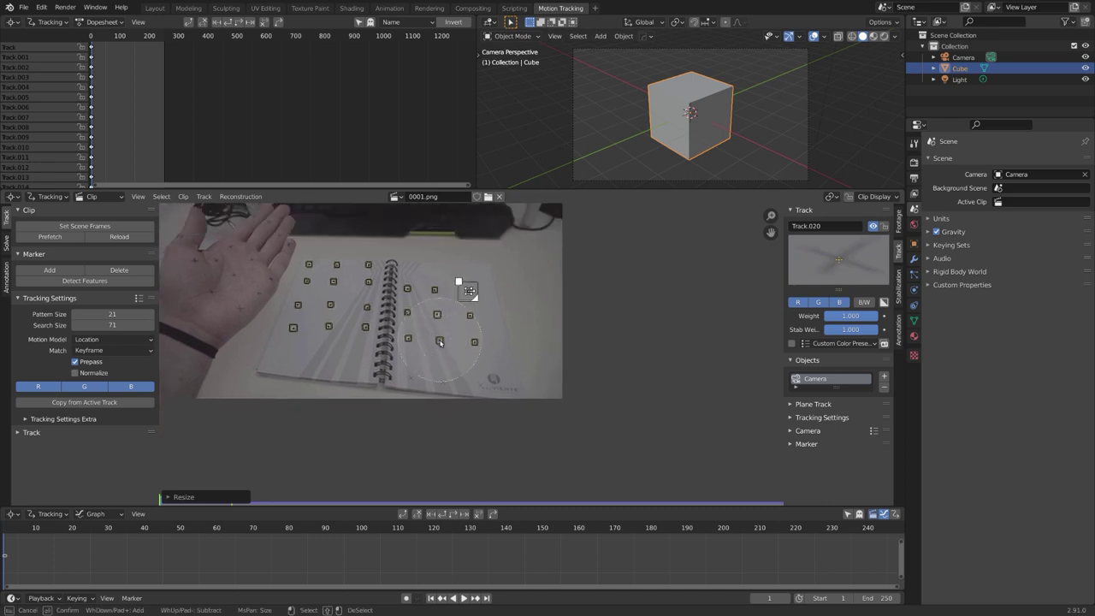
mouse_move(439, 342)
mouse_down()
mouse_move(402, 295)
mouse_move(295, 283)
mouse_move(321, 323)
mouse_up()
key(Escape)
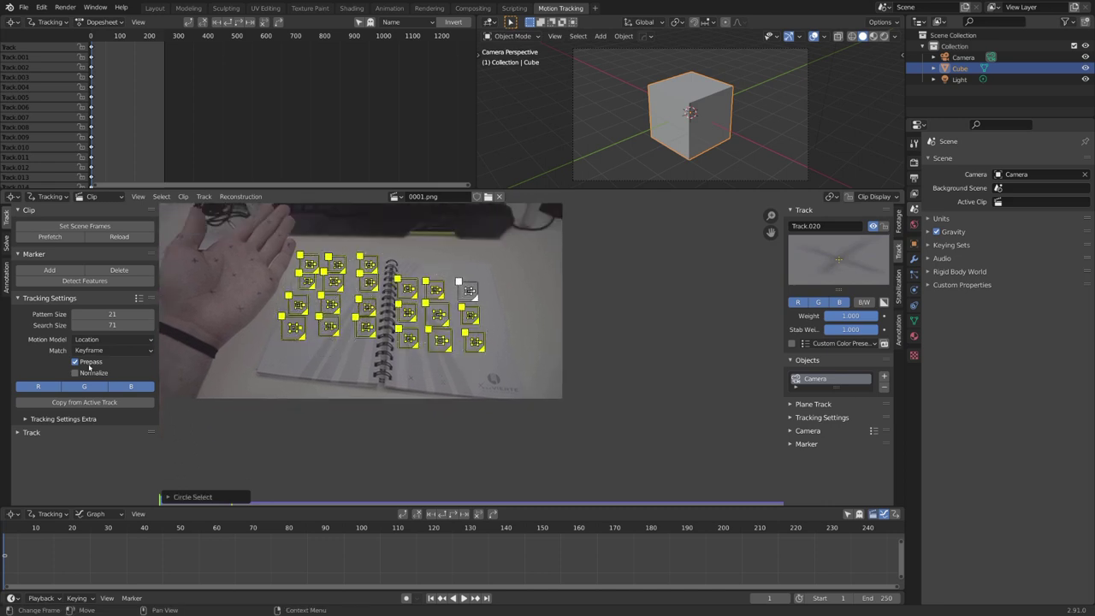
click(37, 433)
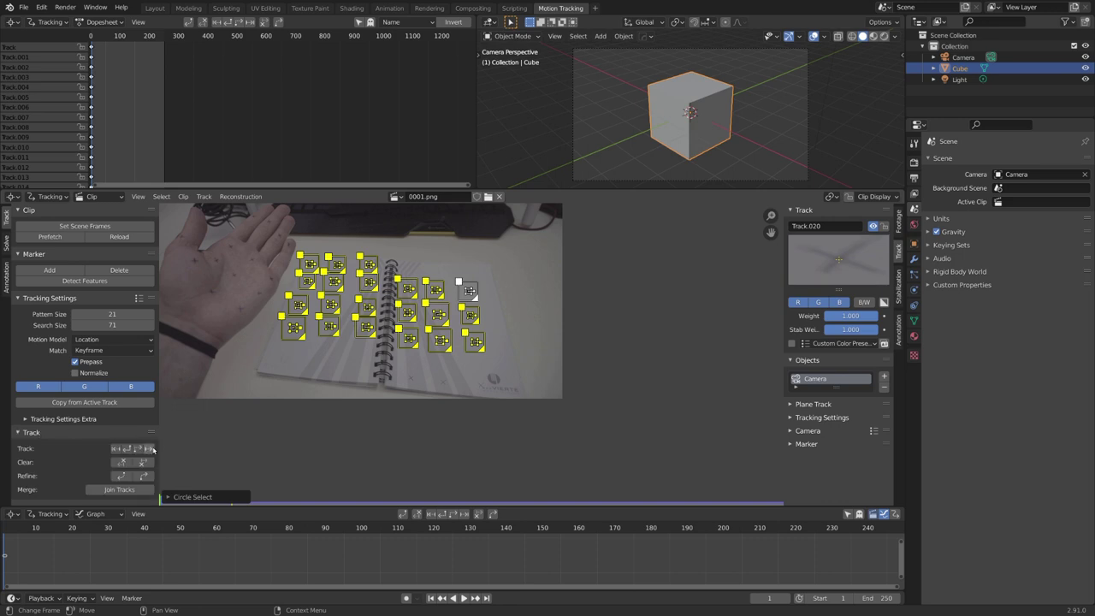
middle_drag(414, 397, 435, 410)
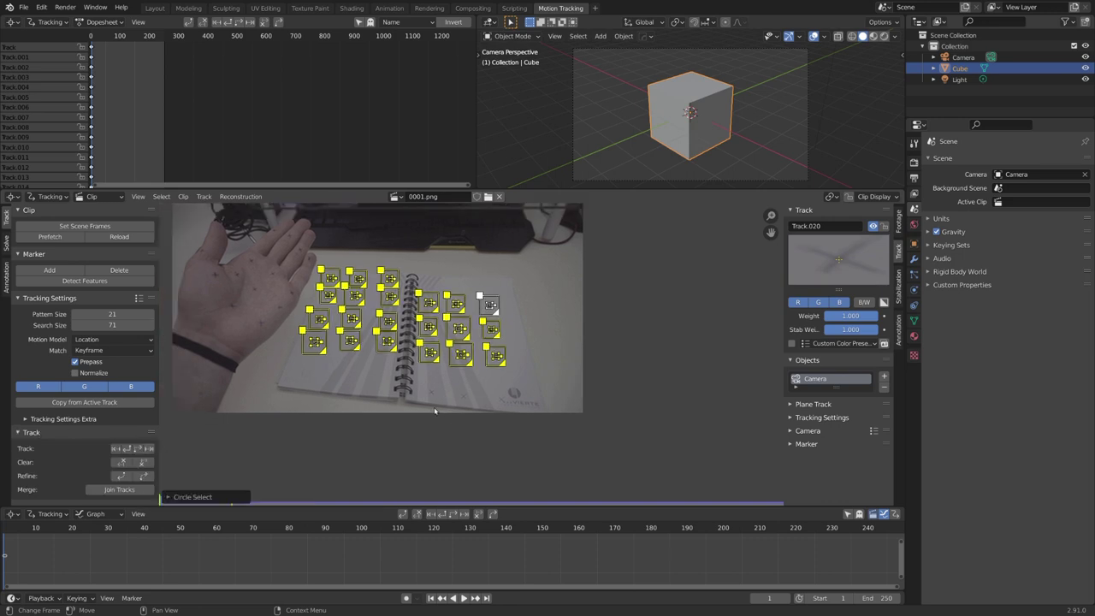
key(ctrl+t)
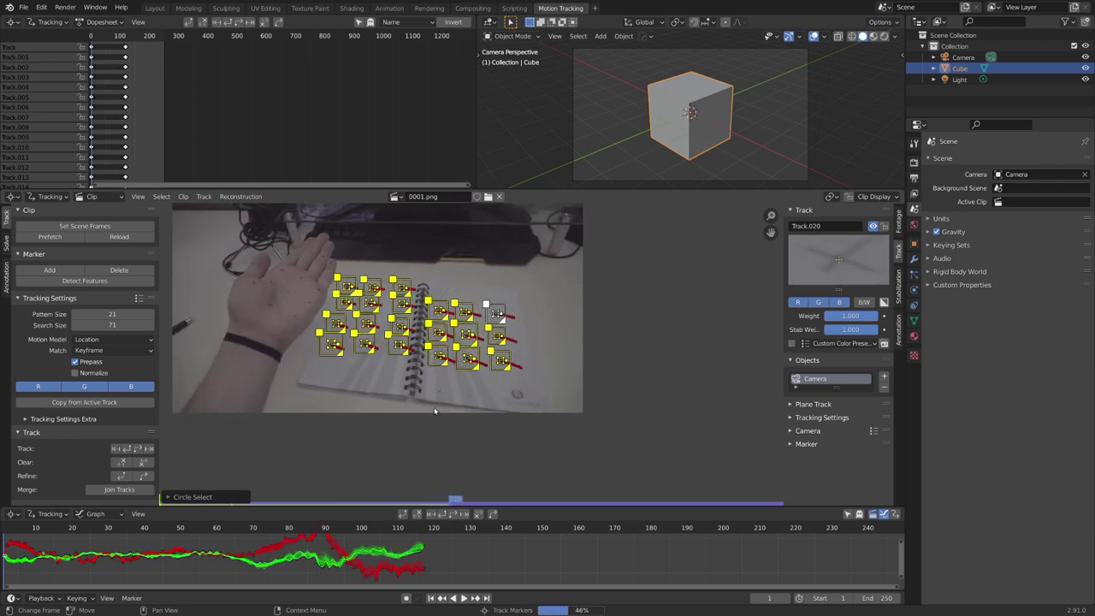
scroll(338, 339, up, 6)
middle_drag(334, 376, 541, 397)
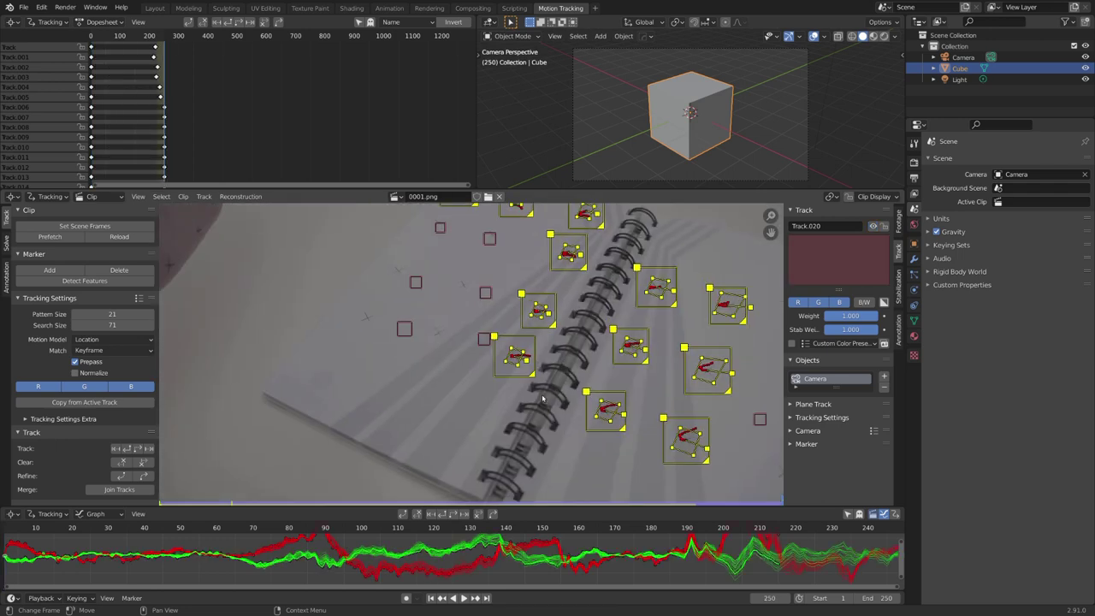
scroll(422, 368, down, 4)
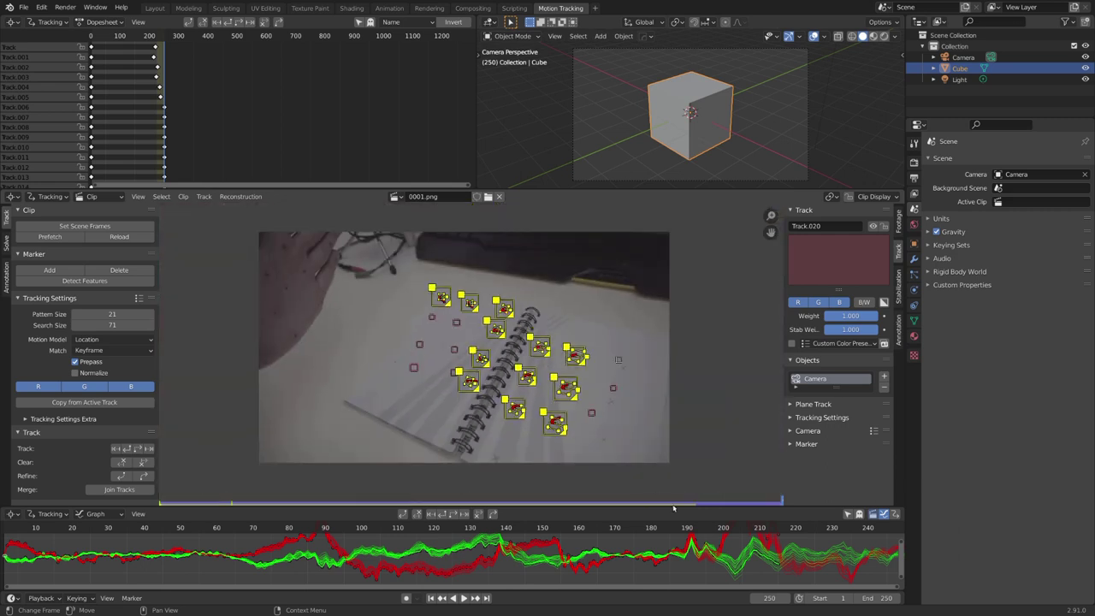
- At frame 215, realign the lost middle marker of the left page's bottom row with its cross and track it forward to frame 250
drag(752, 528, 777, 531)
scroll(418, 403, up, 3)
click(434, 398)
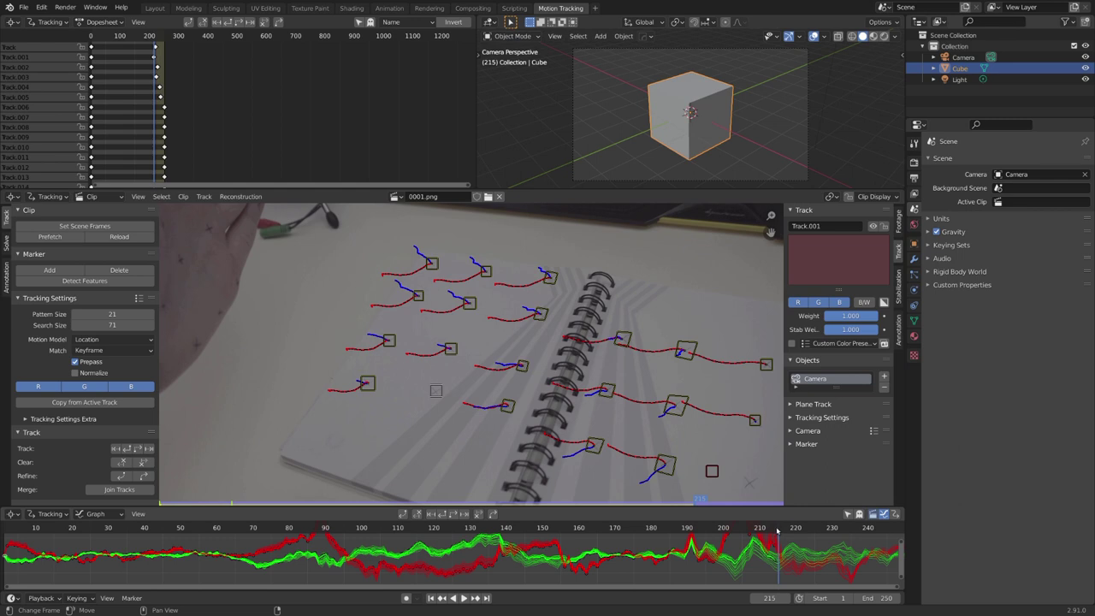
click(435, 390)
scroll(436, 390, up, 3)
scroll(509, 365, up, 1)
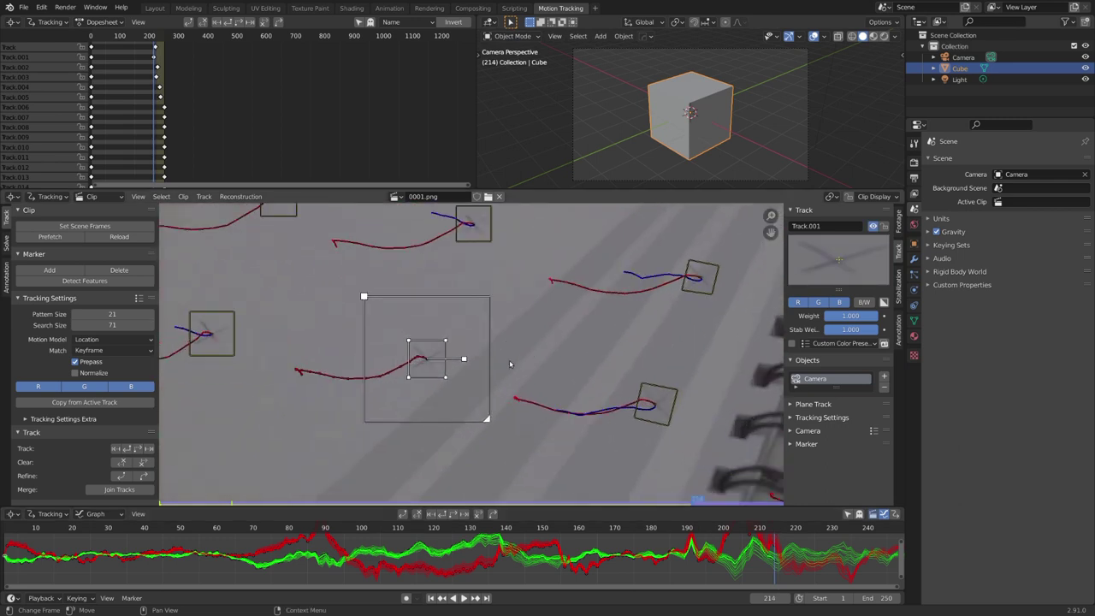
scroll(510, 364, up, 5)
key(Right)
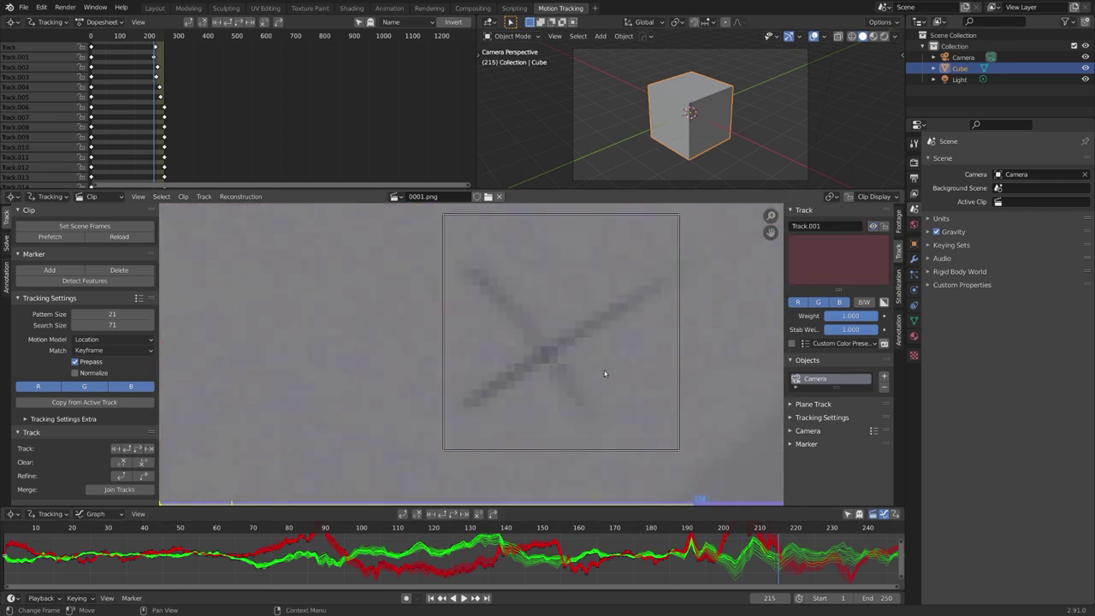
drag(604, 374, 588, 373)
scroll(588, 373, down, 3)
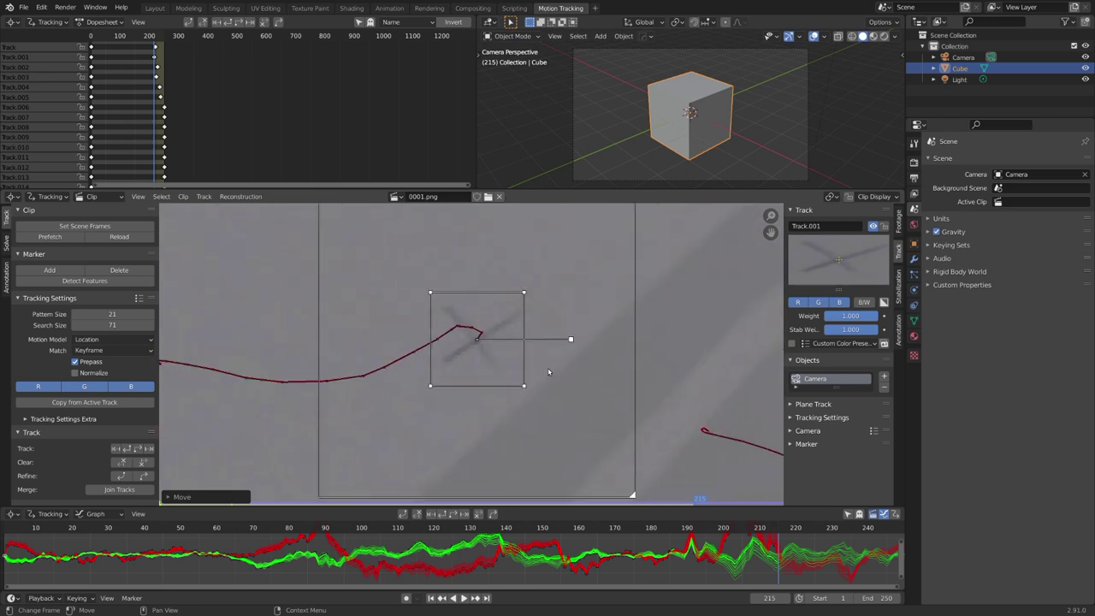
key(ctrl+t)
scroll(549, 372, down, 6)
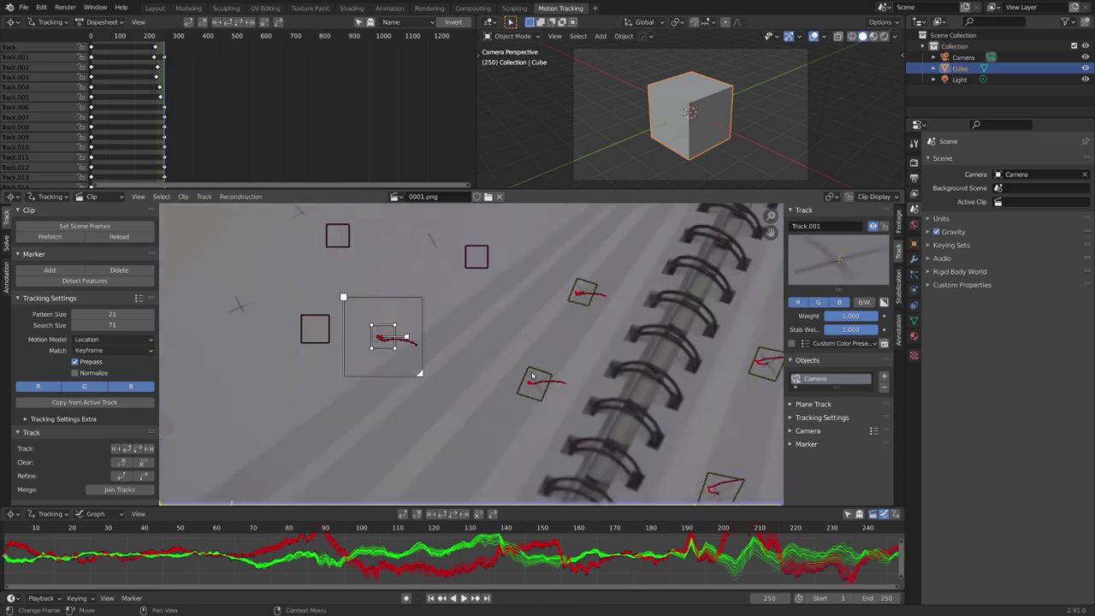
- Scrub and play back the clip to check the notebook tracks, and solve the camera motion
click(748, 532)
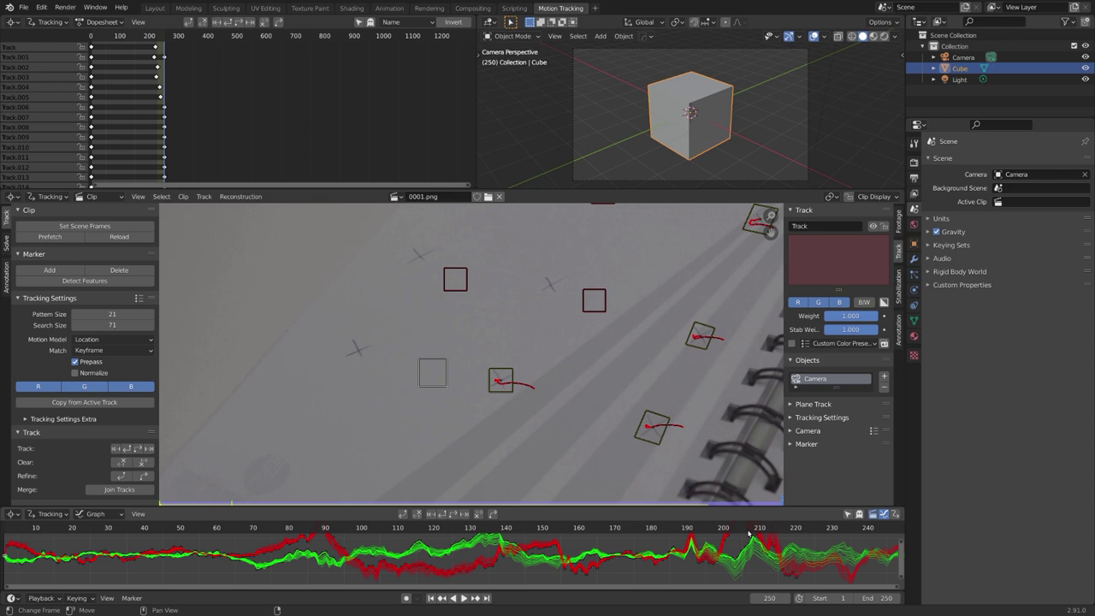
drag(748, 532, 796, 537)
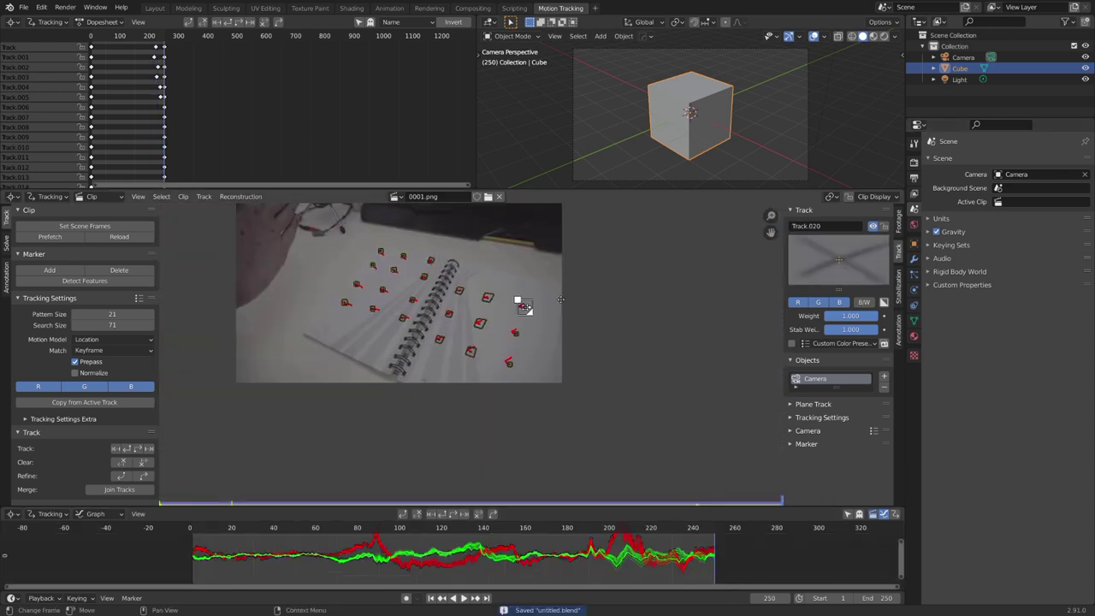
scroll(547, 305, up, 4)
key(space)
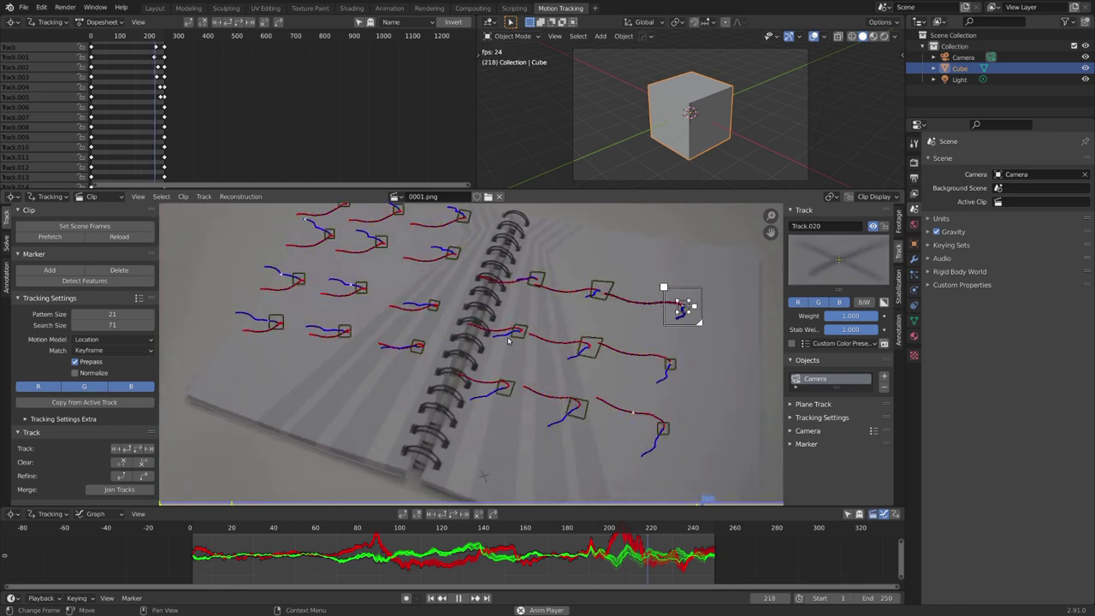
key(space)
click(7, 244)
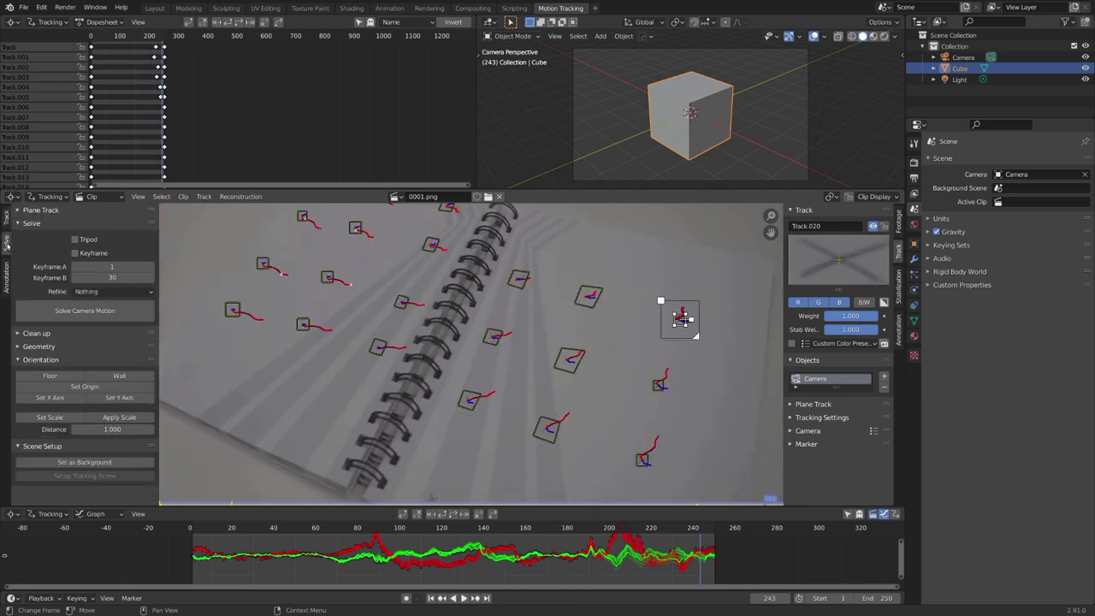
click(86, 311)
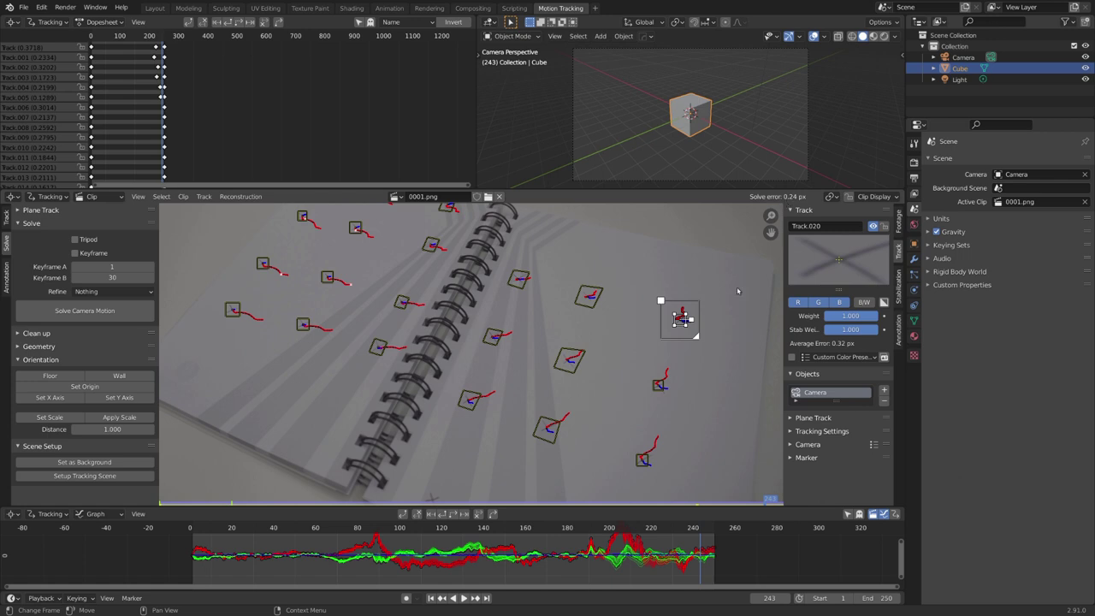
- Set the tracking camera's sensor width to 23.5
click(817, 448)
scroll(761, 439, down, 5)
scroll(830, 436, down, 3)
click(856, 423)
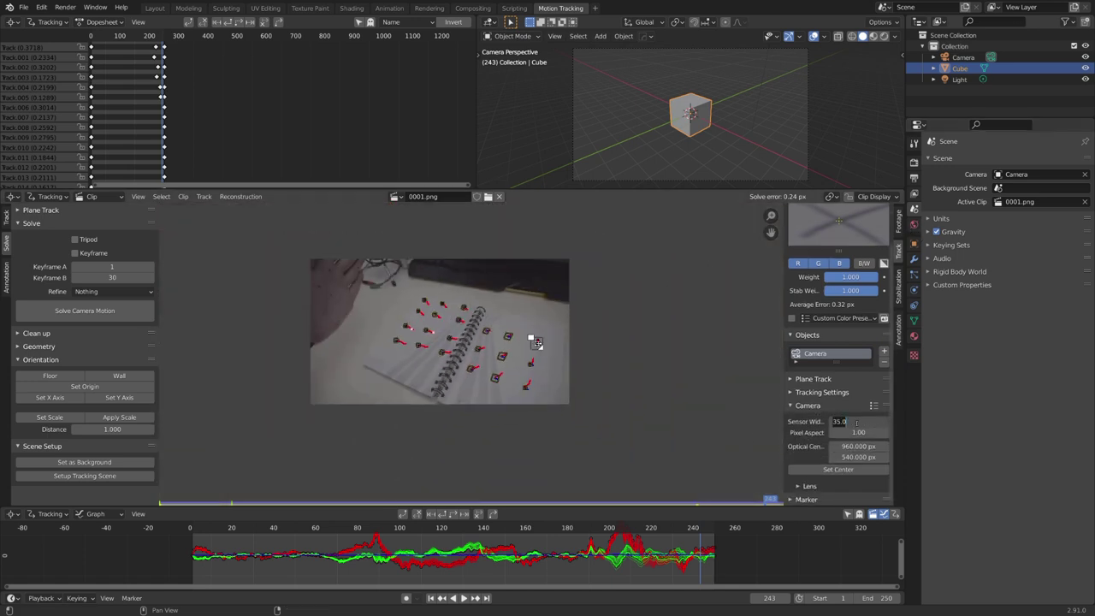
text(23.5)
key(Return)
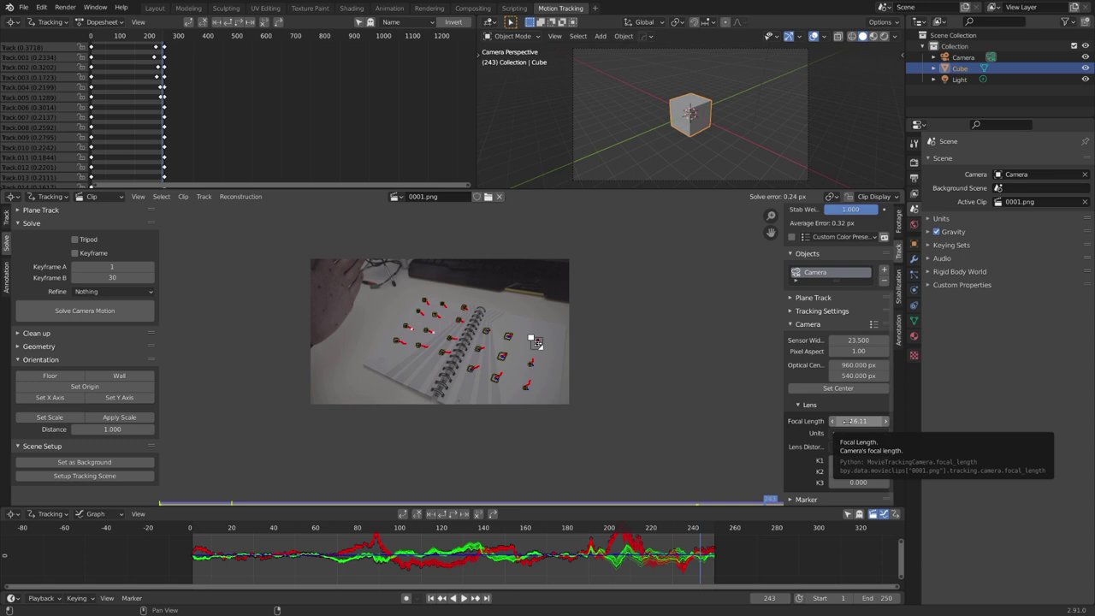
- Set the solver to refine the focal length and solve the camera motion again
click(134, 293)
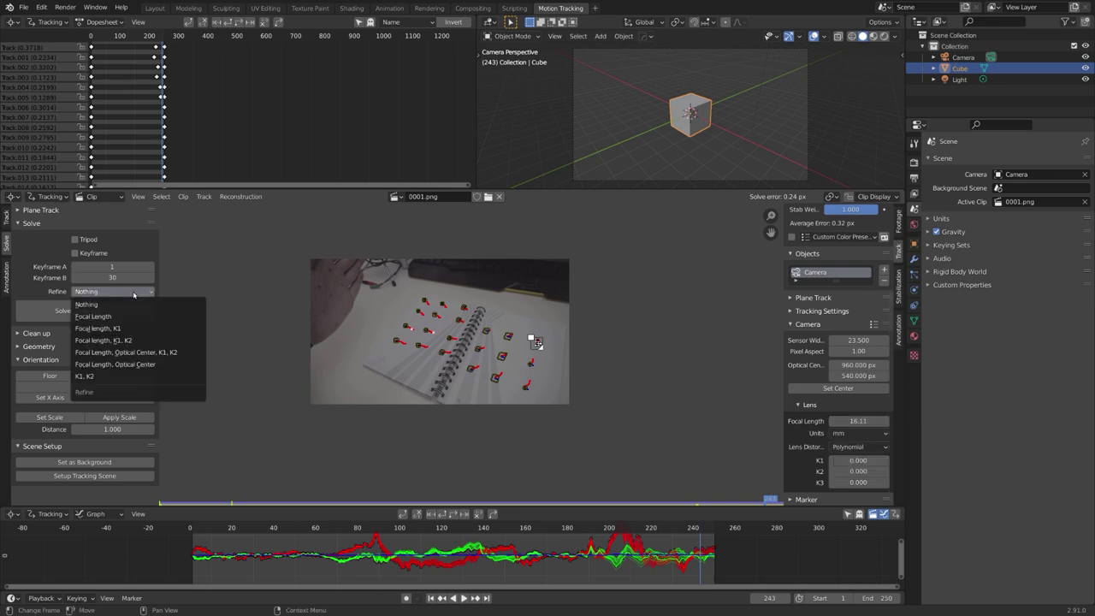
click(120, 317)
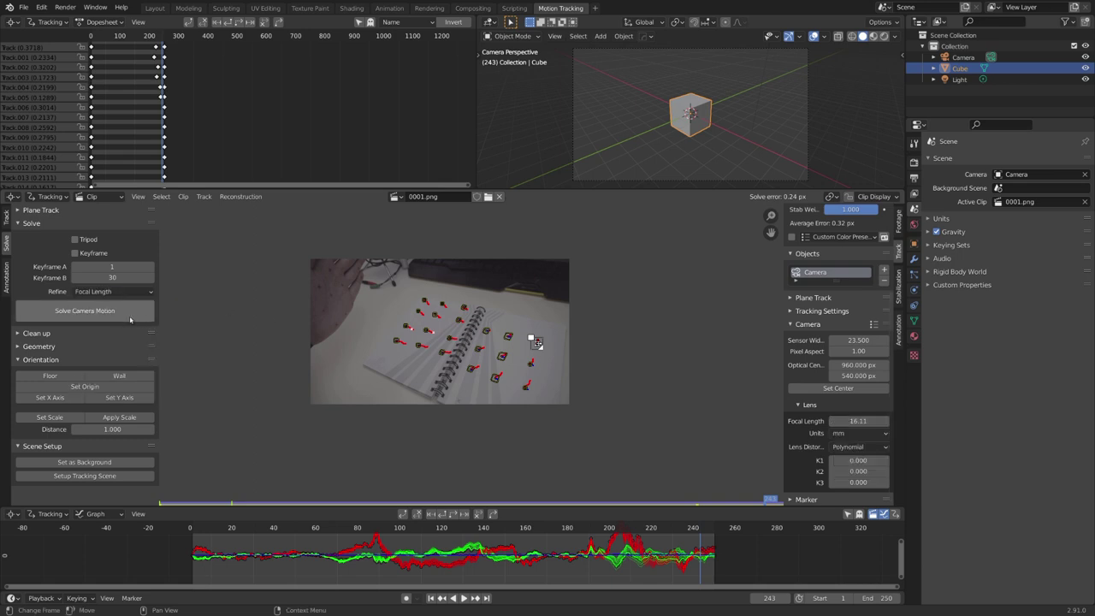
click(116, 312)
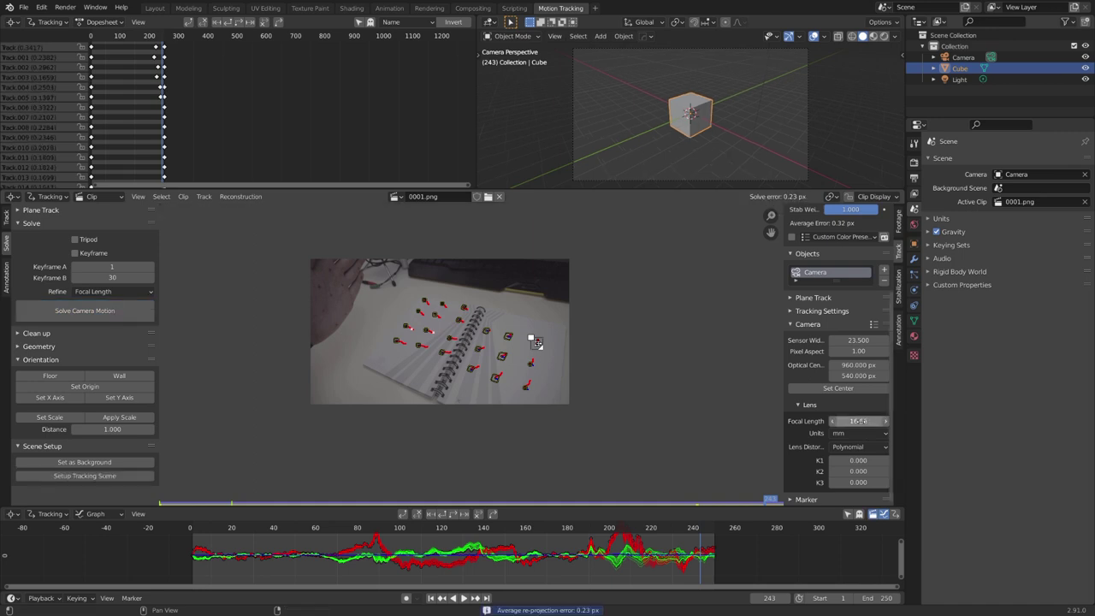
scroll(593, 317, up, 3)
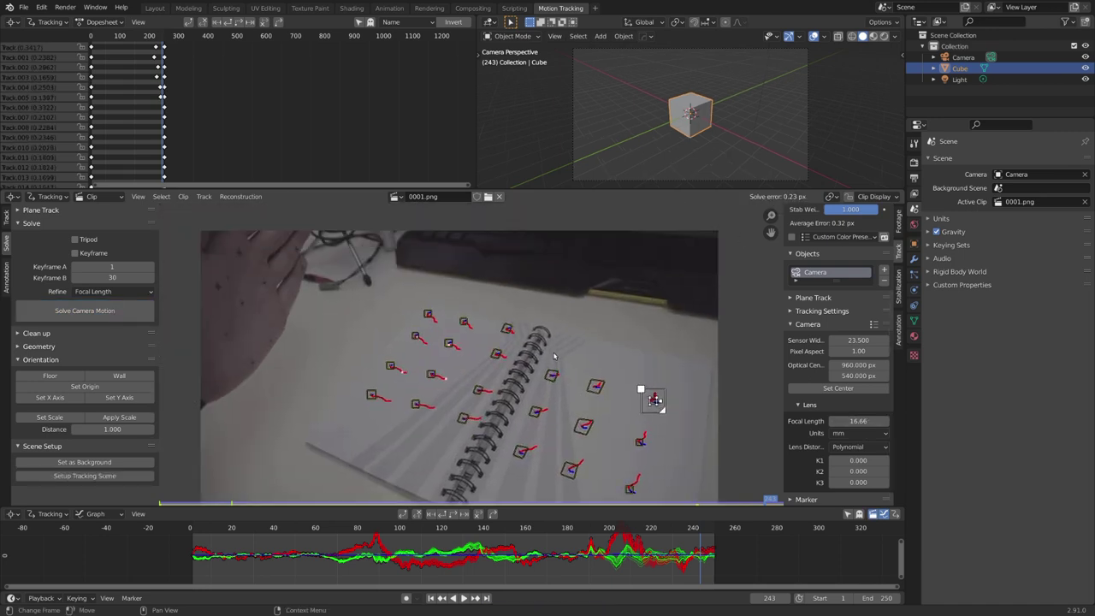
middle_drag(554, 355, 556, 341)
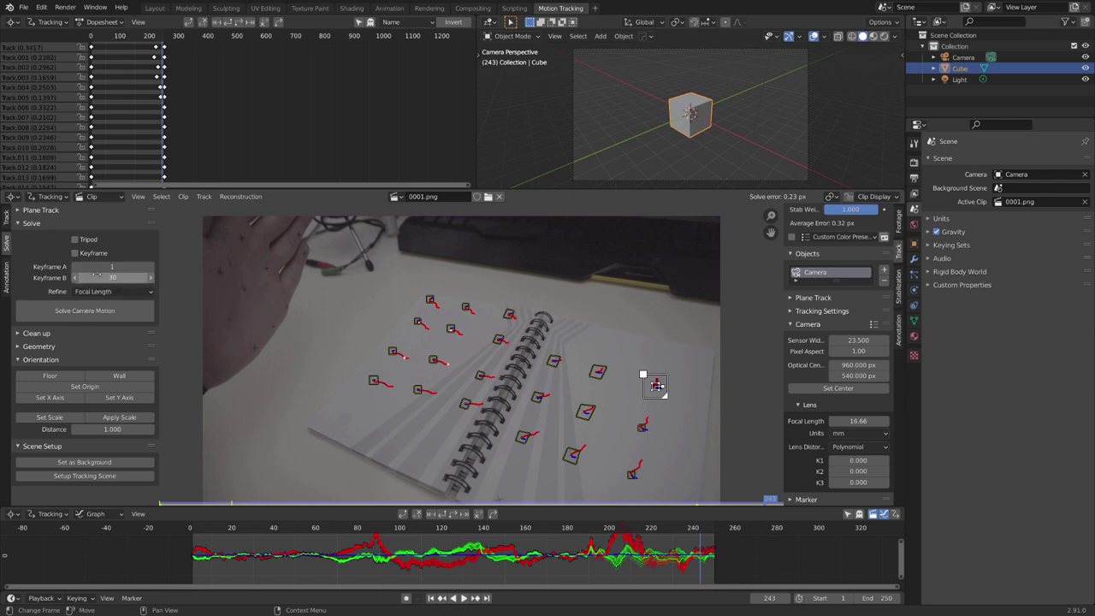
- Try solving the camera motion with automatic keyframe selection enabled
drag(96, 277, 103, 277)
click(79, 255)
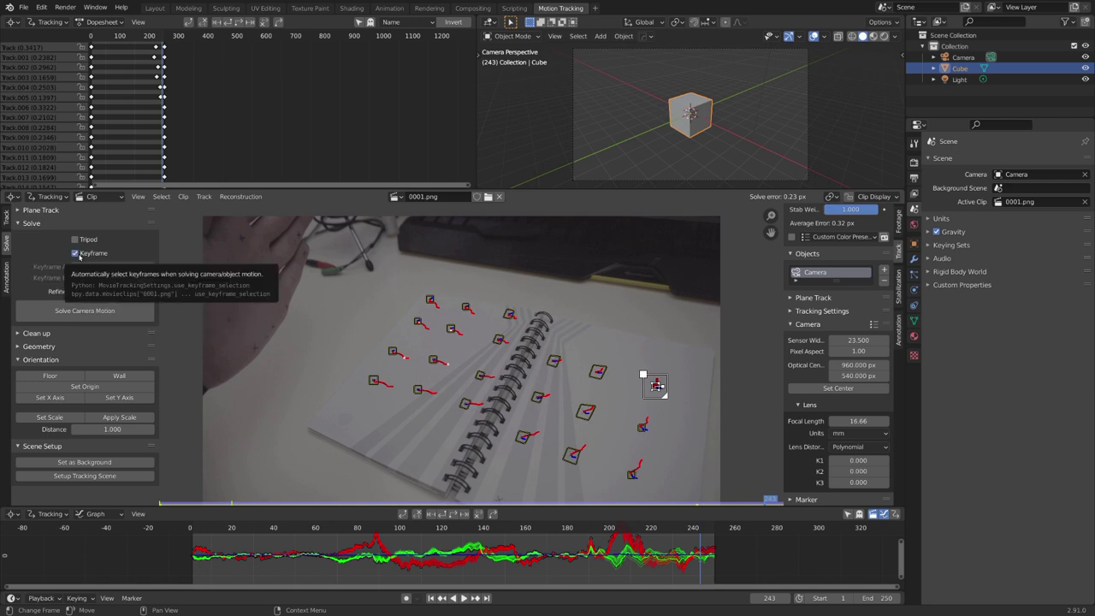
click(99, 311)
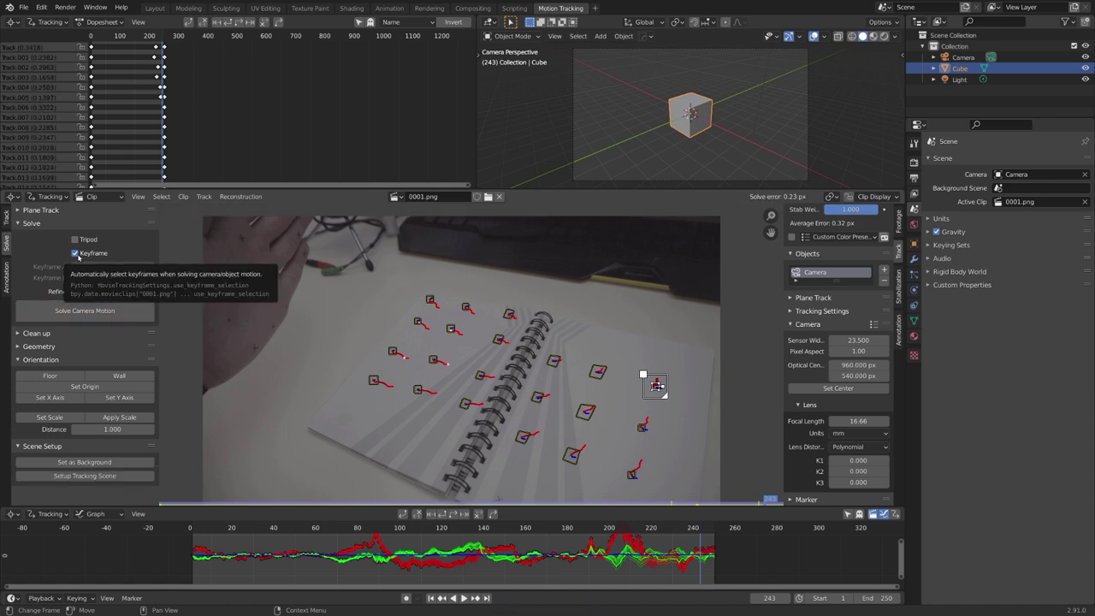
- Turn off automatic keyframe selection and solve the camera motion using keyframes 1 and 30
click(78, 255)
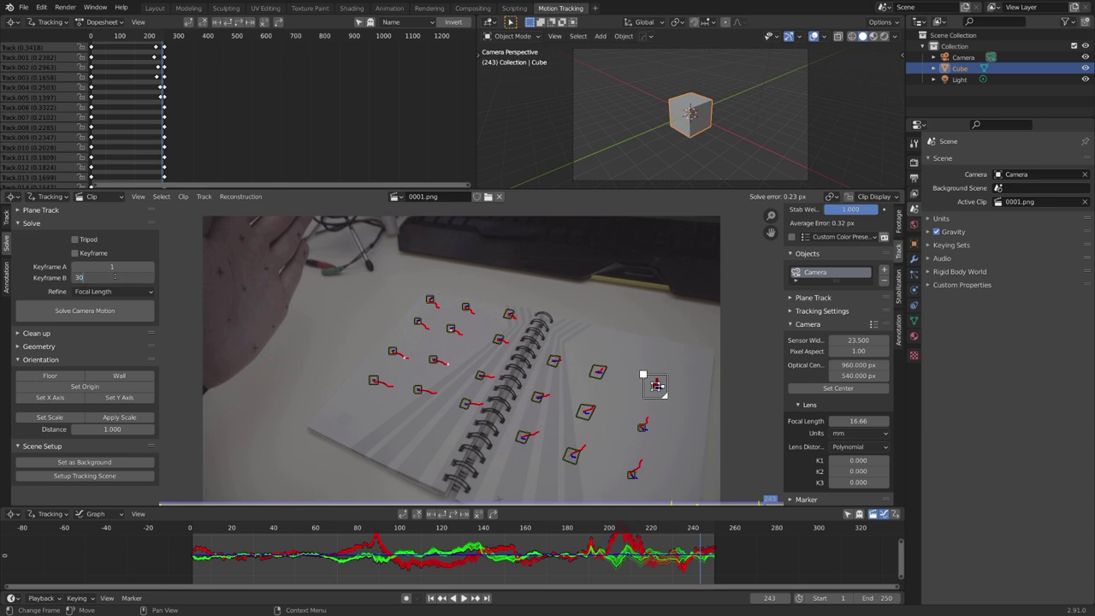
key(Return)
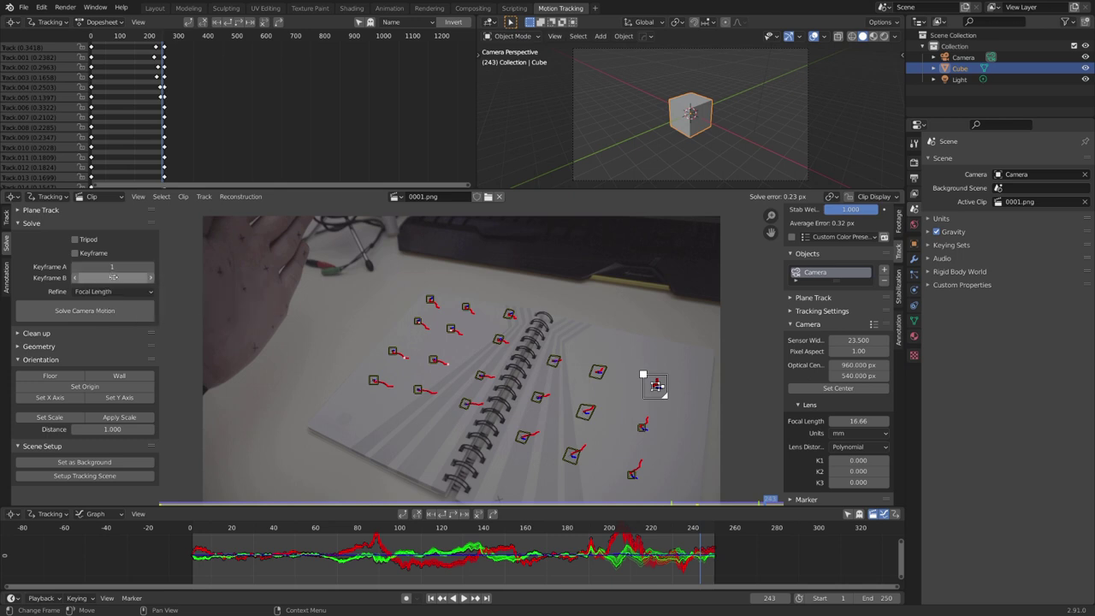
click(85, 310)
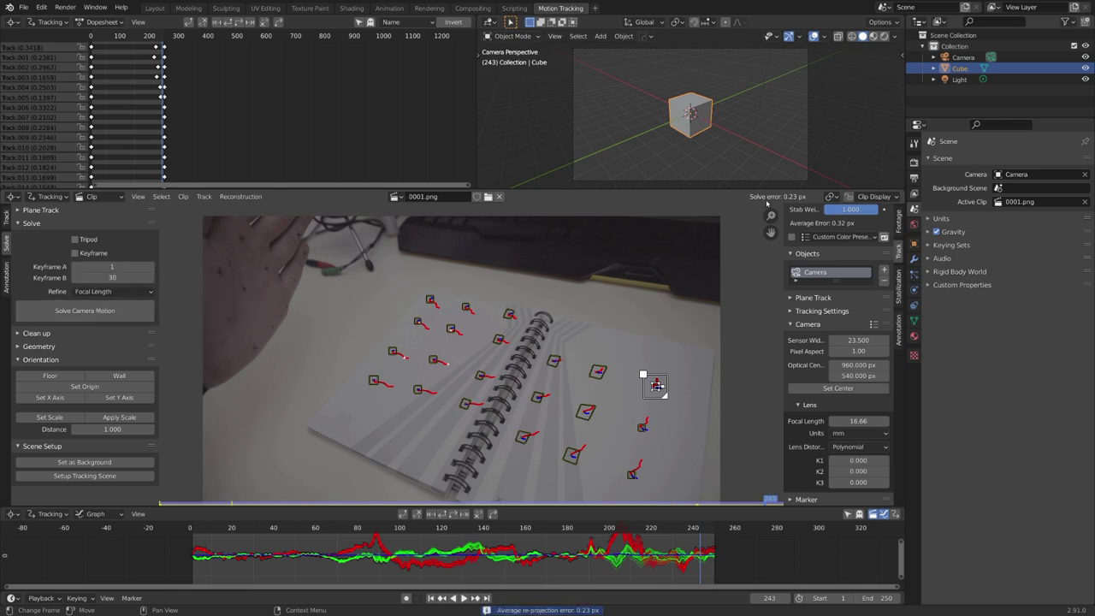
- Return to frame 1, add a tracking object named Hand, and save the file
key(shift+Left)
key(ctrl+s)
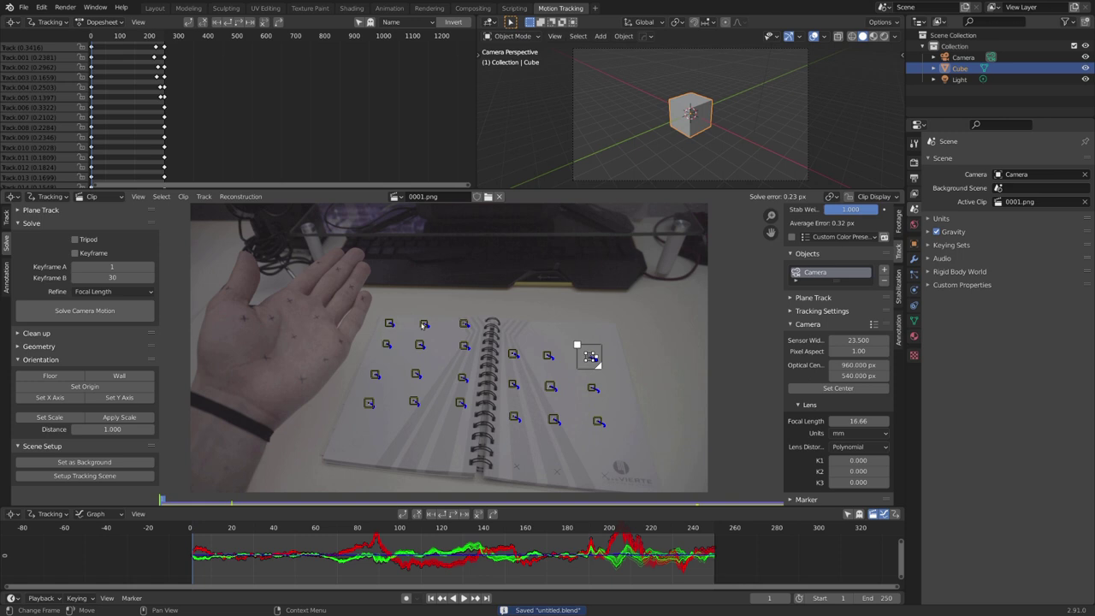
scroll(881, 390, up, 4)
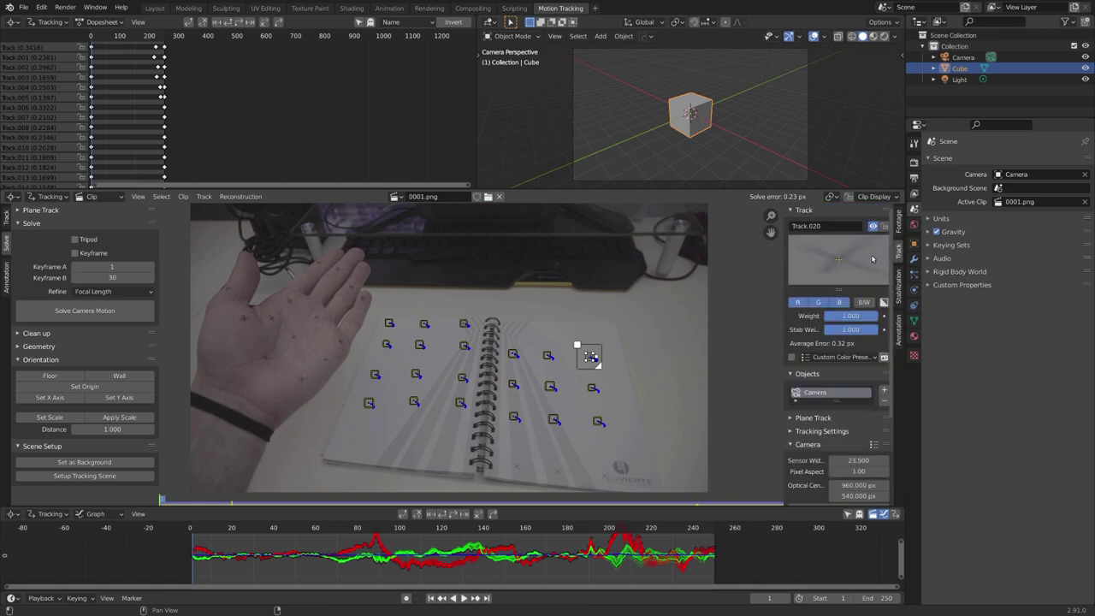
click(884, 391)
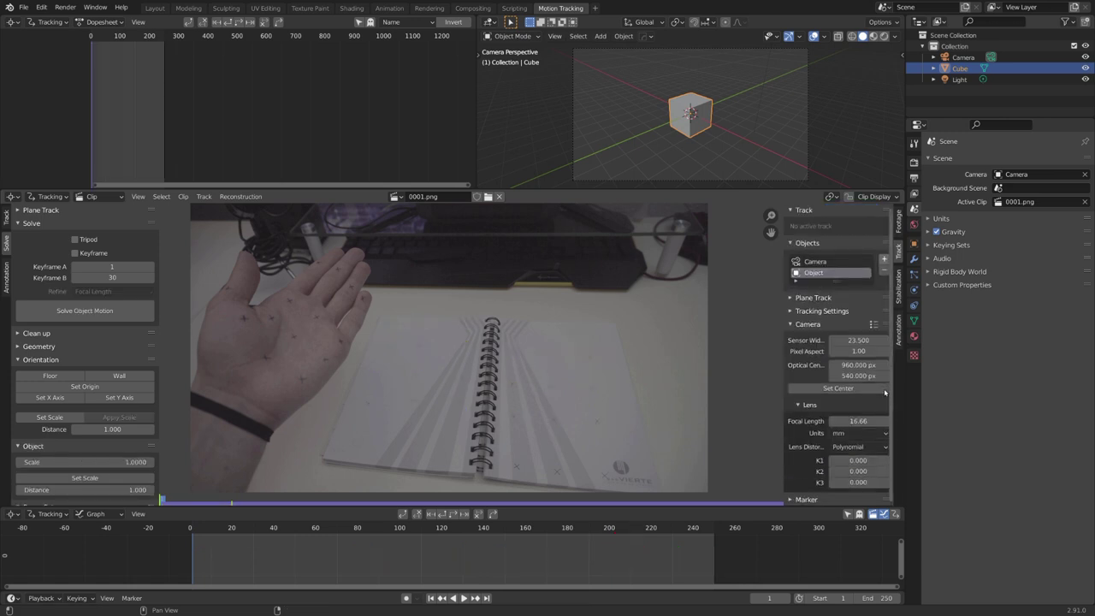
double_click(823, 272)
text(Ha)
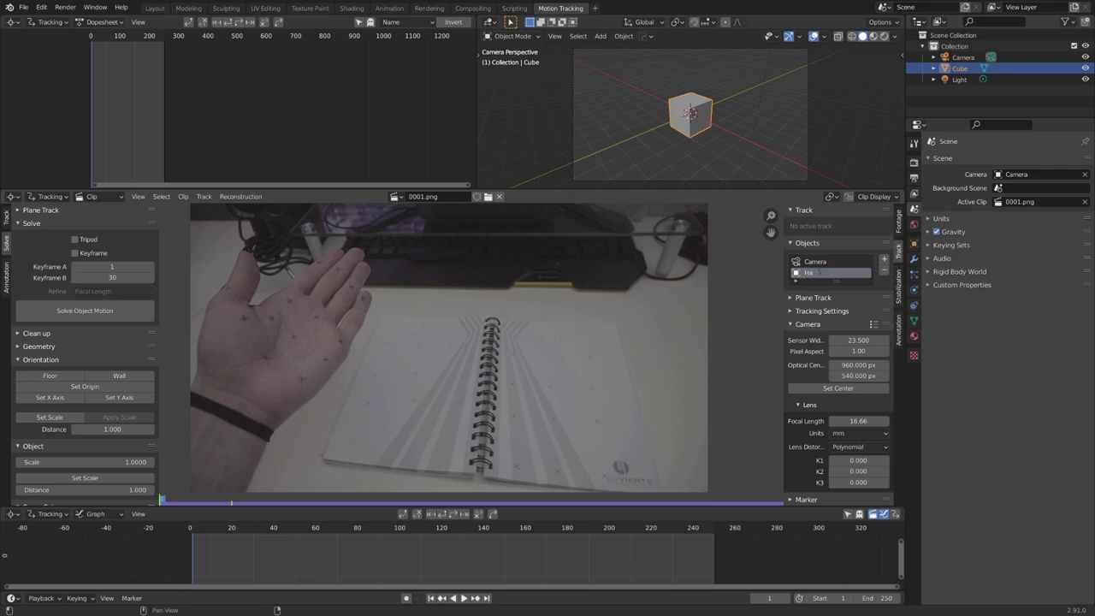
text(nd)
key(Return)
key(ctrl+s)
middle_drag(587, 383, 613, 357)
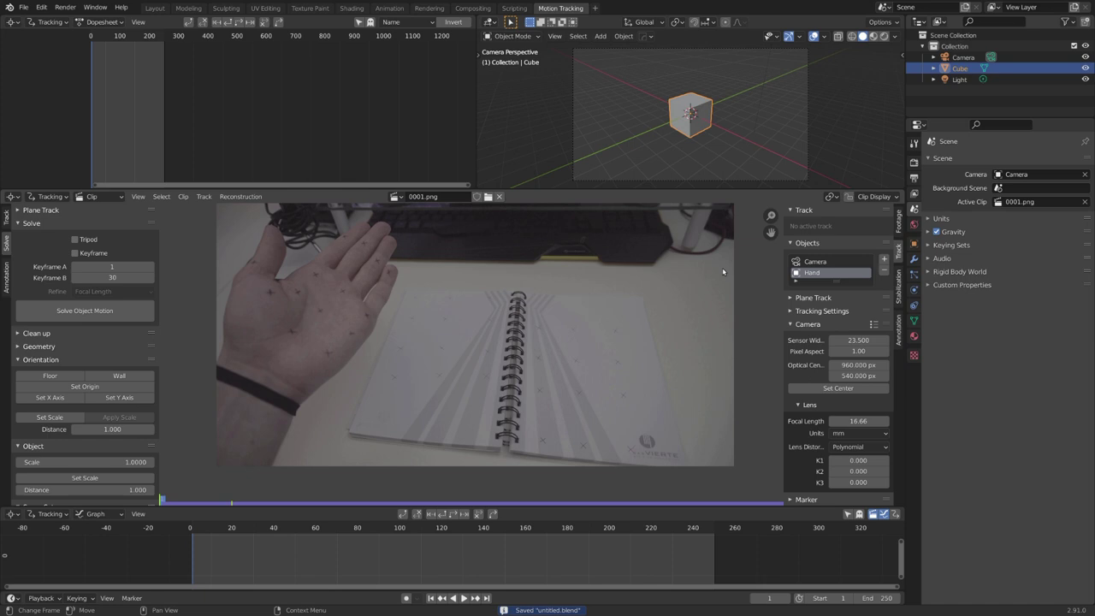
- With the Hand tracking object active, add fitted markers on the palm's central cross and the cross near its little-finger edge
click(821, 263)
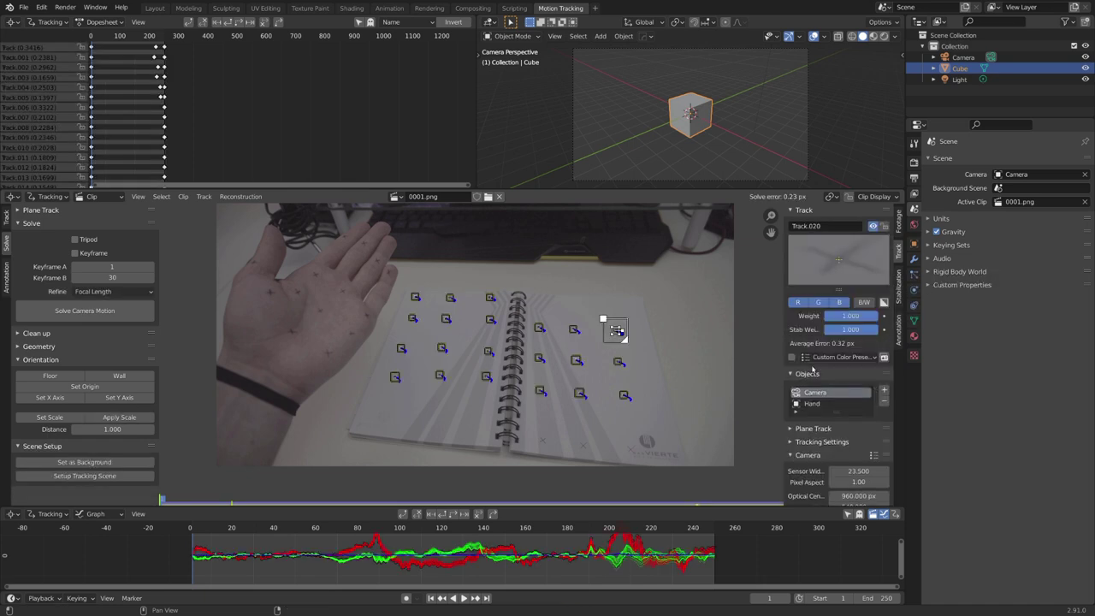
click(815, 405)
scroll(376, 359, up, 4)
click(6, 217)
middle_drag(359, 257, 504, 385)
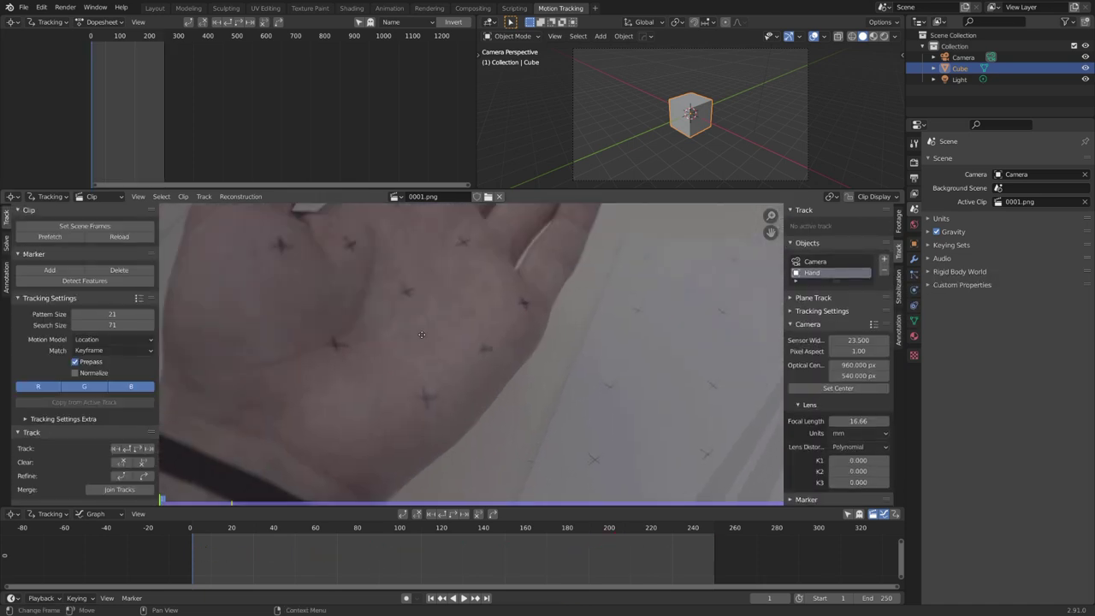
scroll(496, 362, down, 3)
scroll(466, 347, up, 4)
ctrl+click(462, 344)
scroll(473, 354, up, 5)
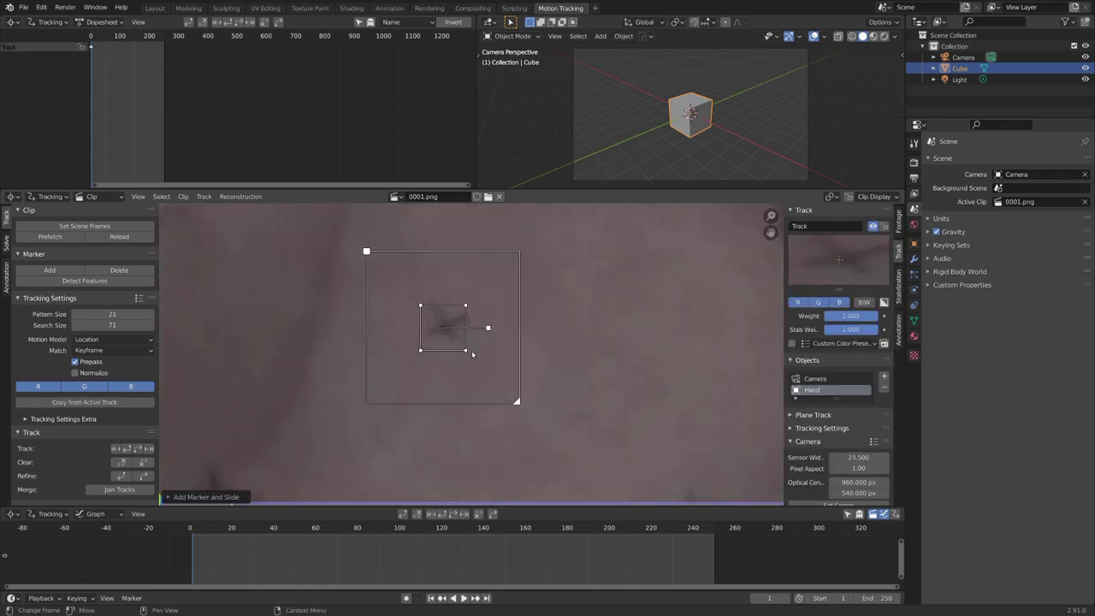
key(s)
click(490, 367)
key(g)
click(564, 433)
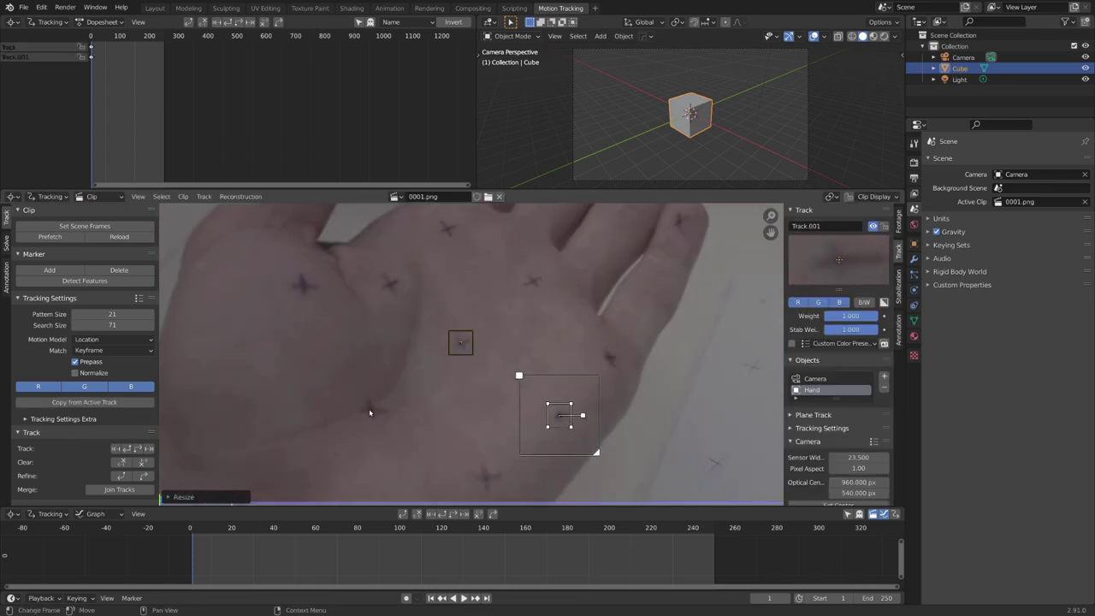
- Add fitted markers on the cross at the base of the thumb and the lowest cross near the wrist
ctrl+click(370, 411)
key(s)
click(442, 450)
middle_drag(500, 460, 491, 409)
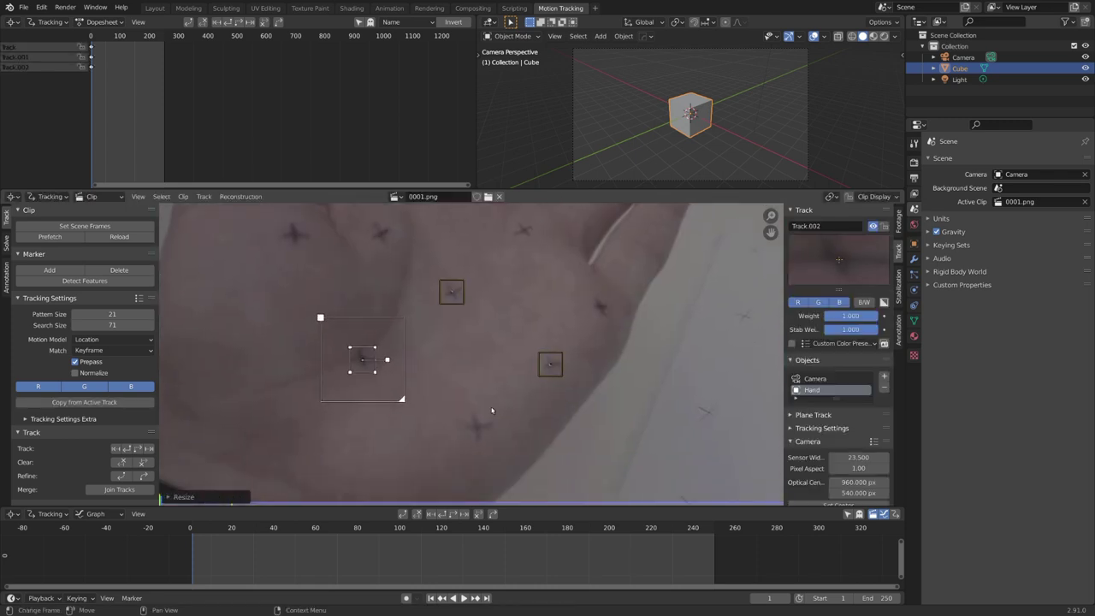
ctrl+click(477, 430)
key(s)
click(506, 449)
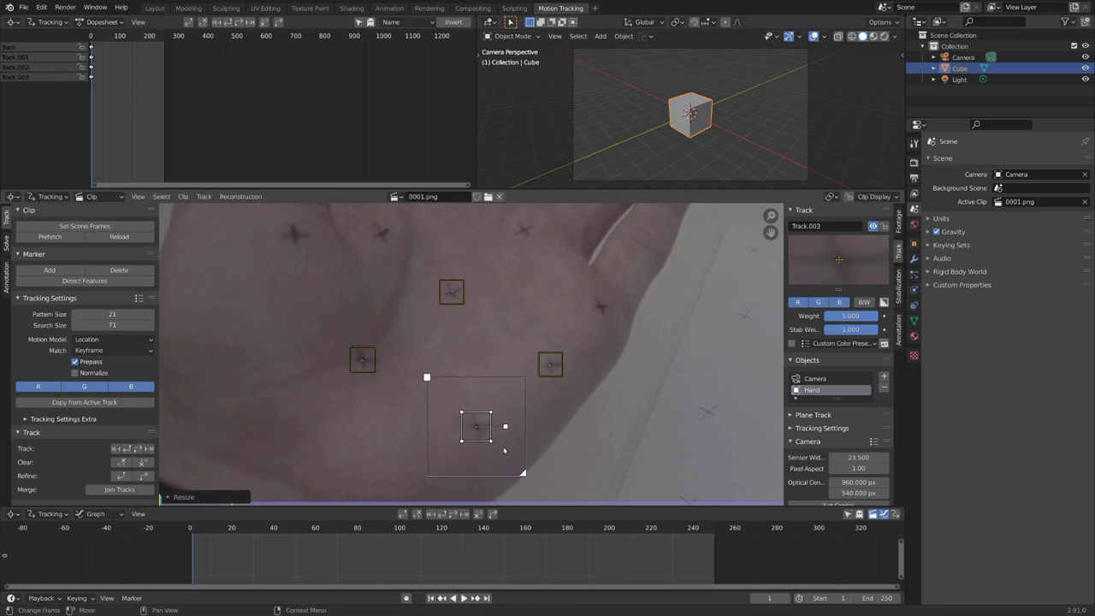
middle_drag(589, 323, 562, 396)
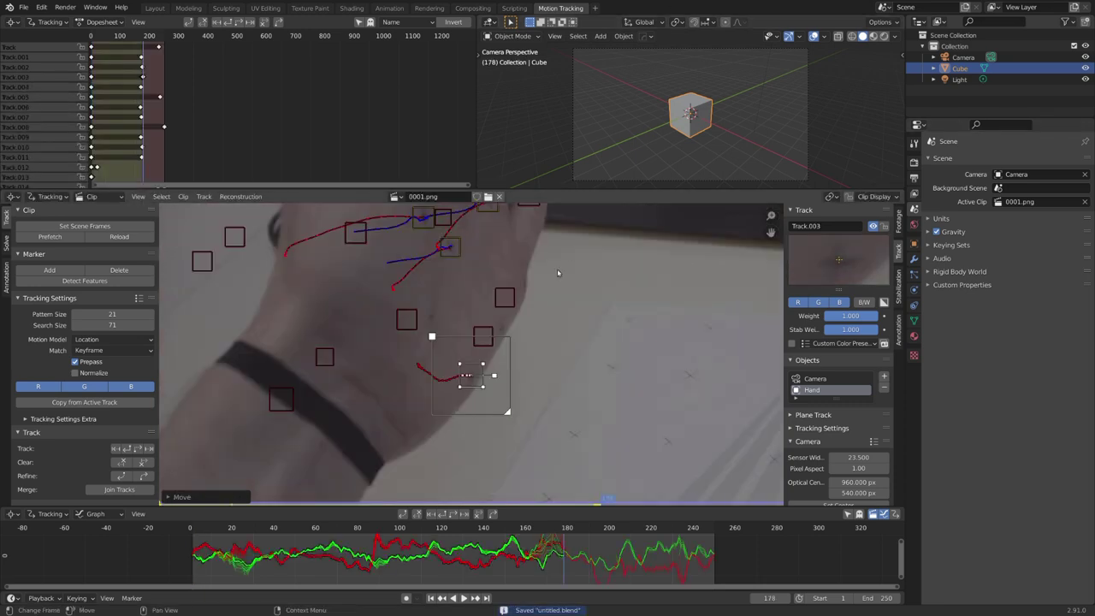
scroll(556, 272, down, 4)
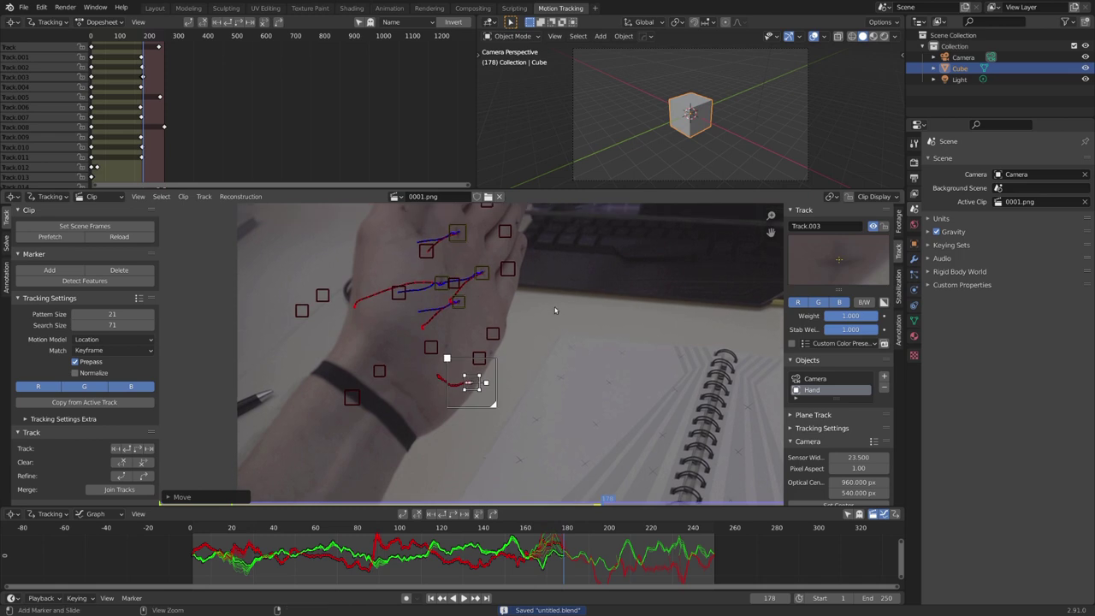
- Track the Hand marker near the wrist, Track.003, forward frame by frame from frame 178 to 180
scroll(544, 310, up, 3)
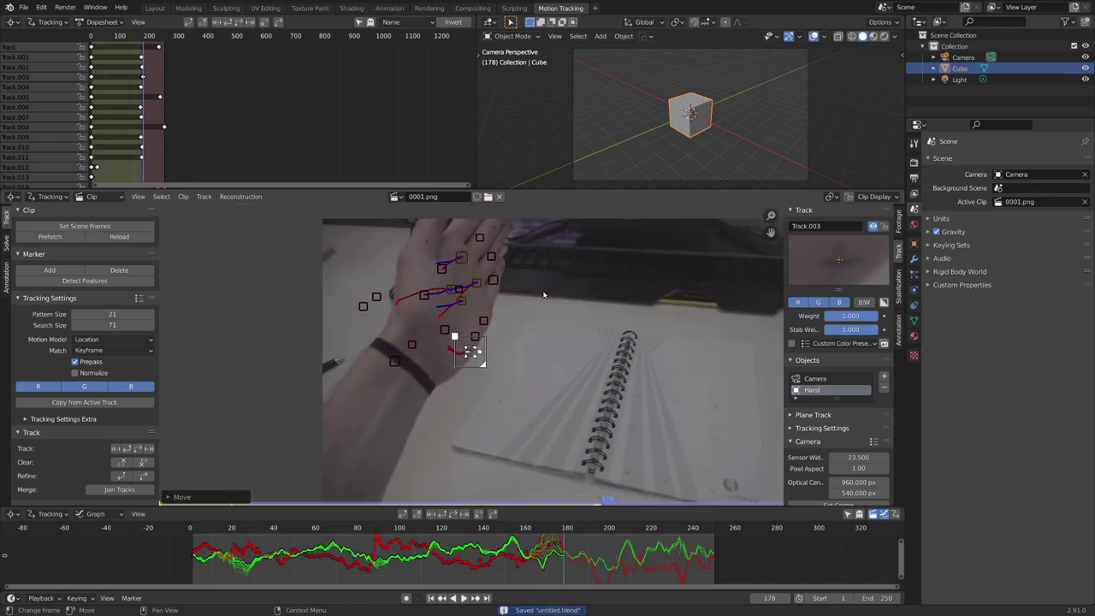
middle_drag(554, 364, 556, 326)
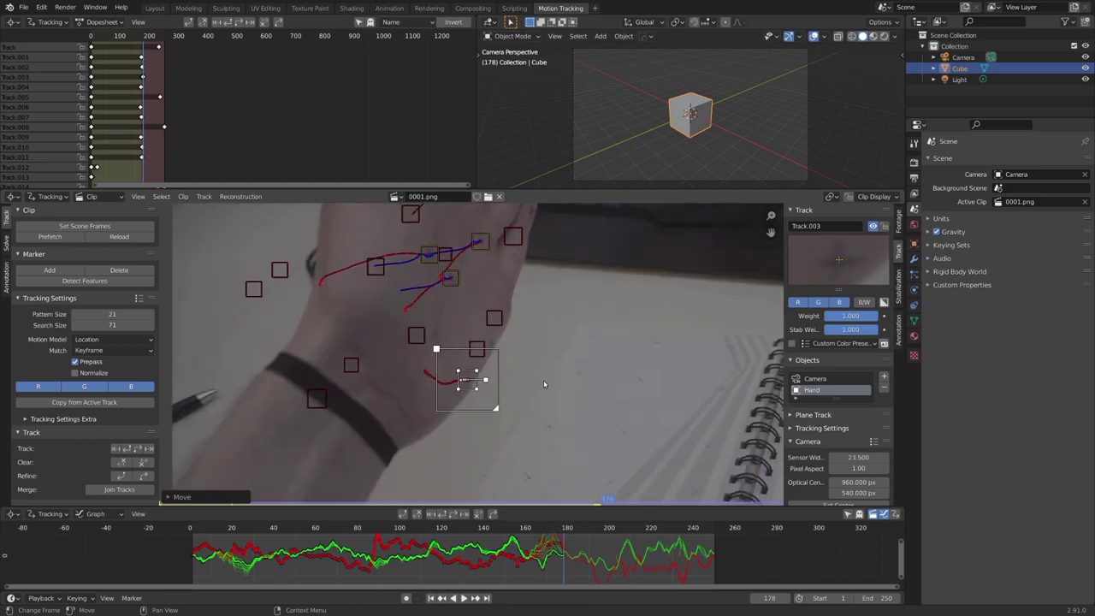
scroll(551, 410, up, 6)
middle_drag(557, 430, 567, 342)
scroll(572, 321, up, 3)
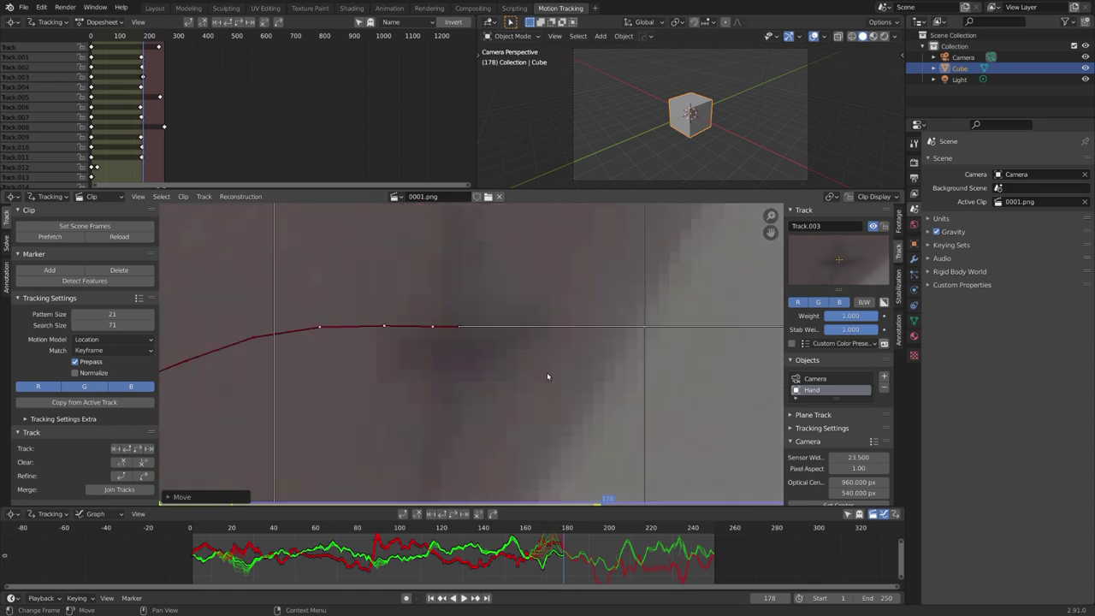
key(Right)
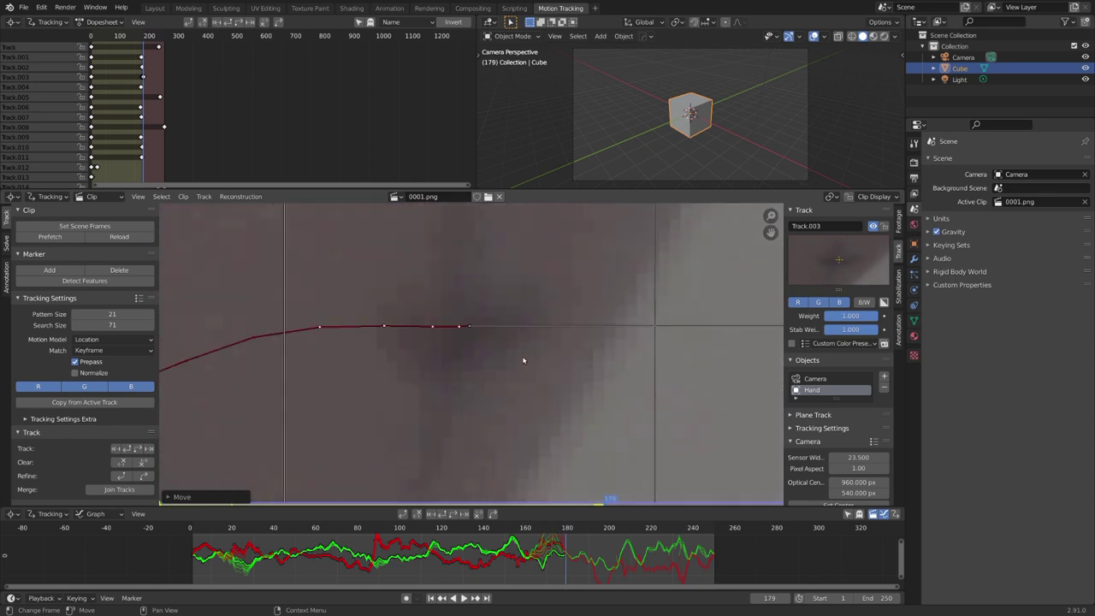
key(alt+Right)
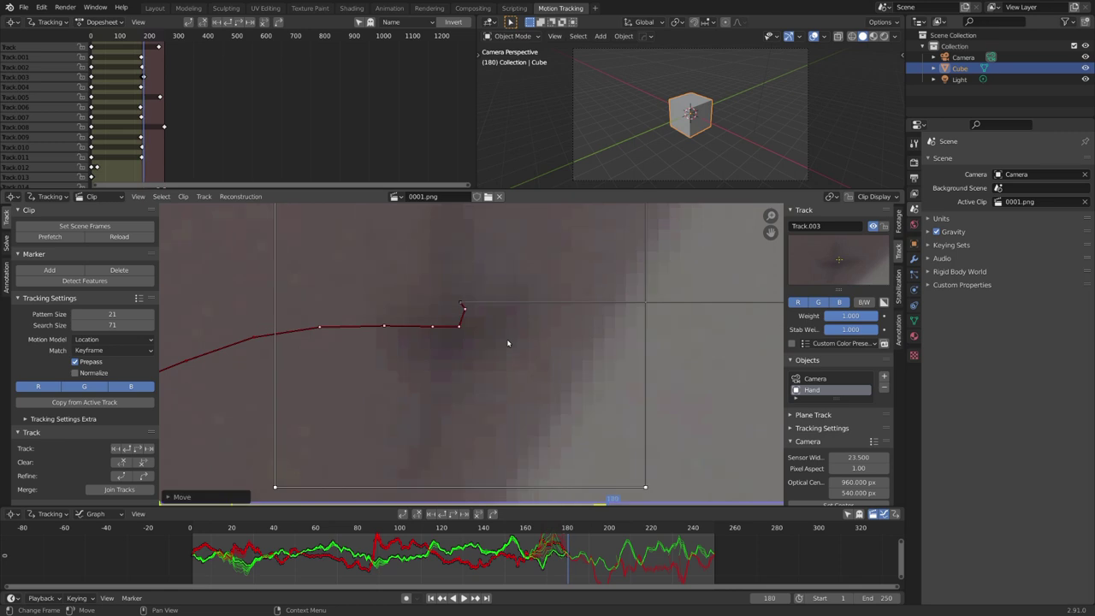
scroll(507, 343, up, 1)
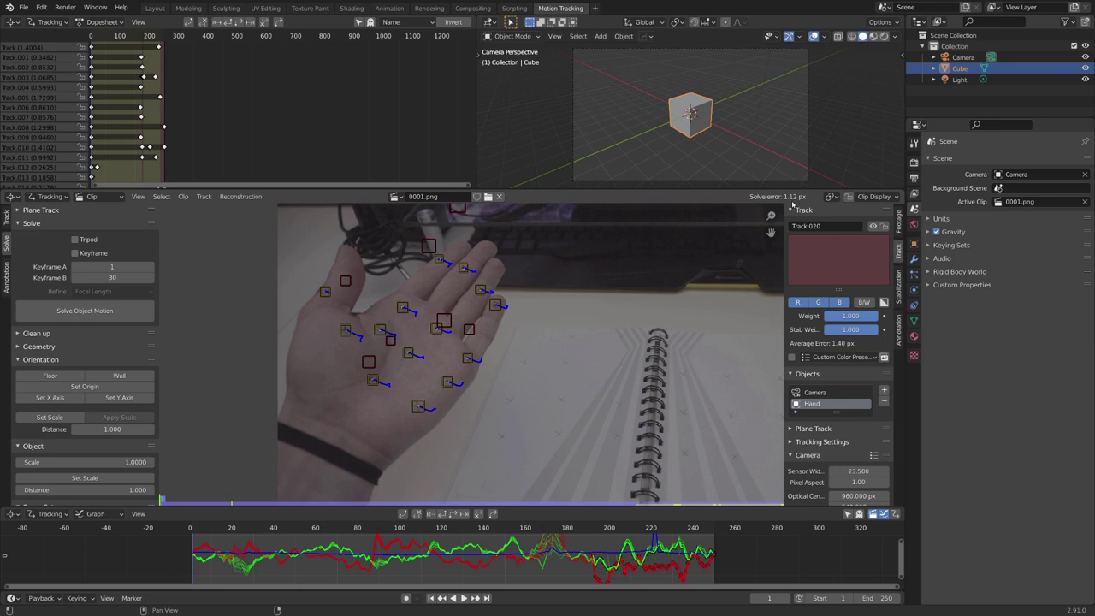
- Select all Hand tracks and turn on the marker info display to examine each track's average error
middle_drag(551, 297, 601, 292)
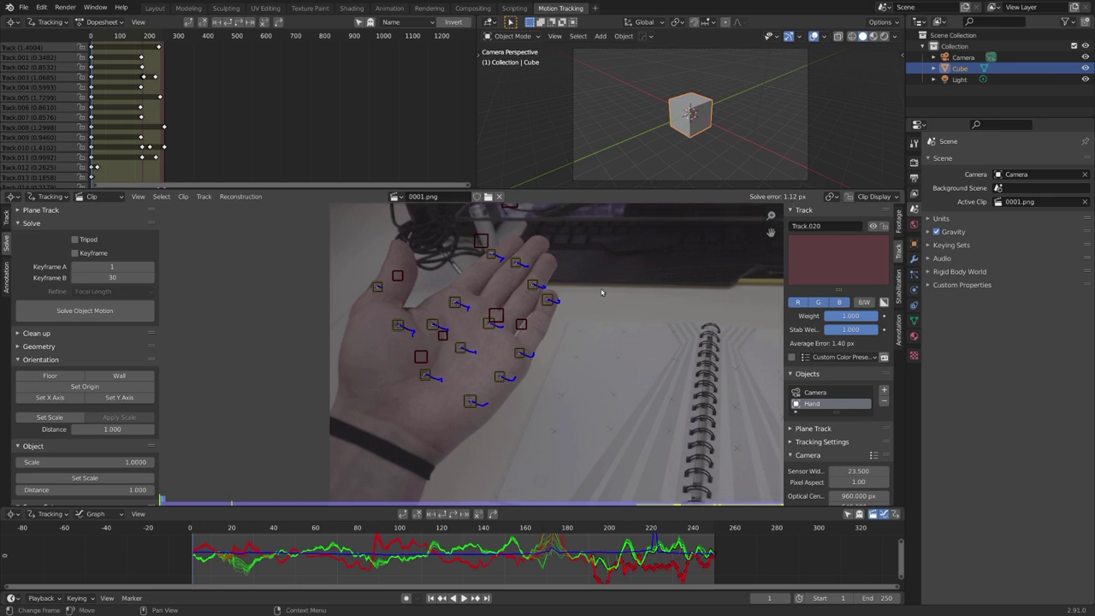
key(a)
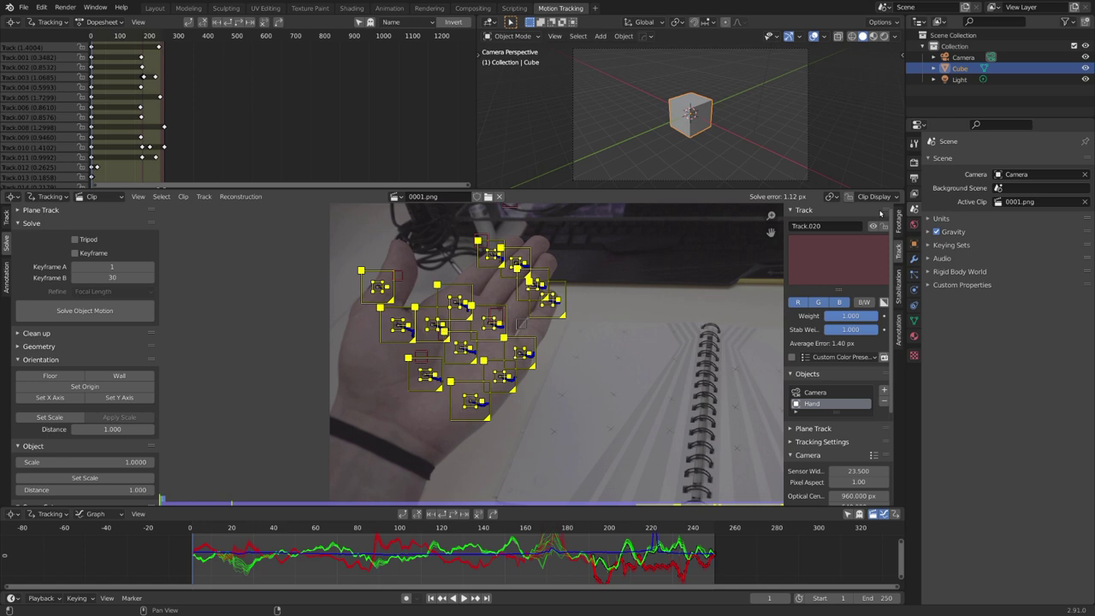
click(881, 197)
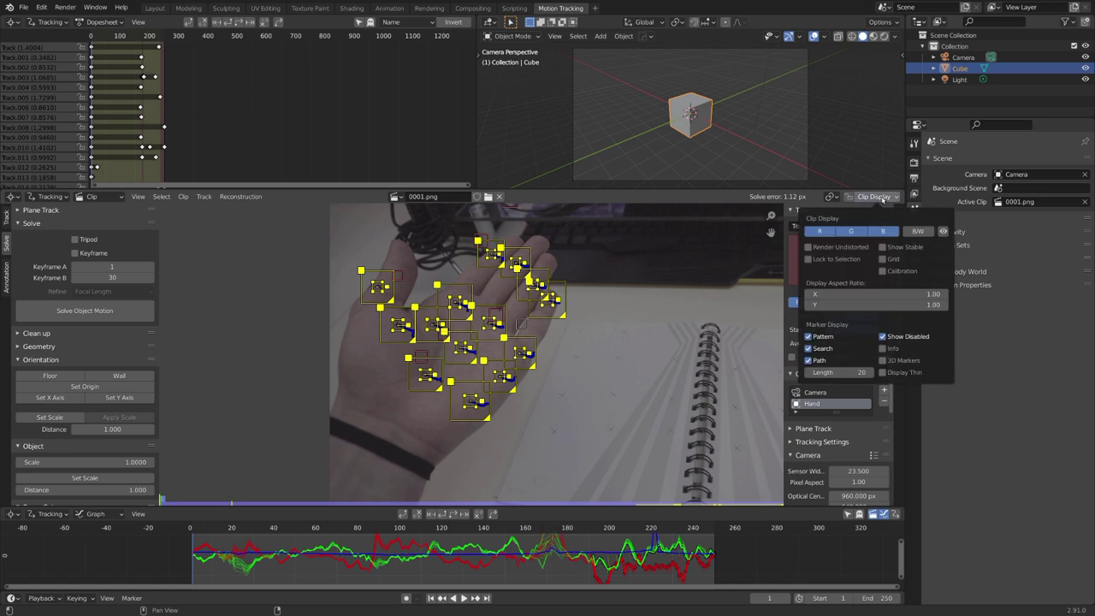
click(882, 348)
scroll(612, 342, up, 3)
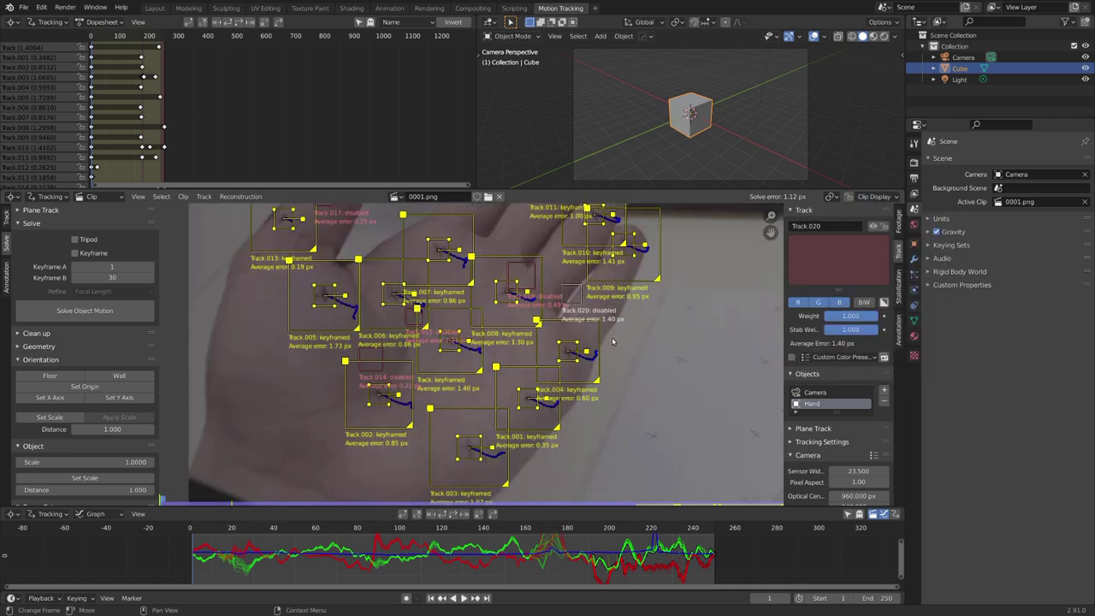
middle_drag(688, 254, 644, 356)
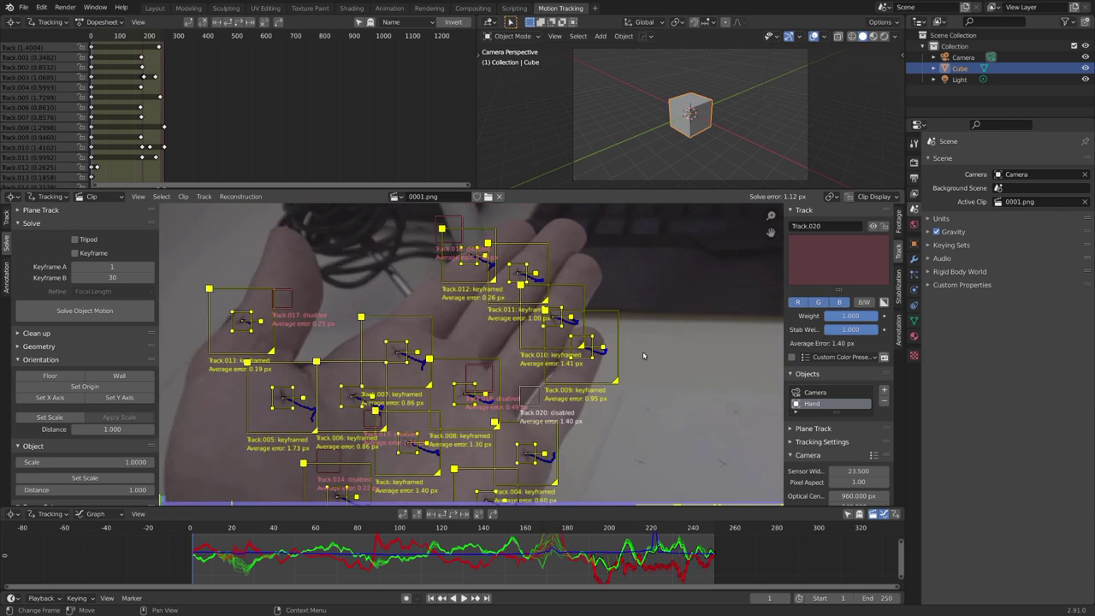
scroll(644, 356, up, 2)
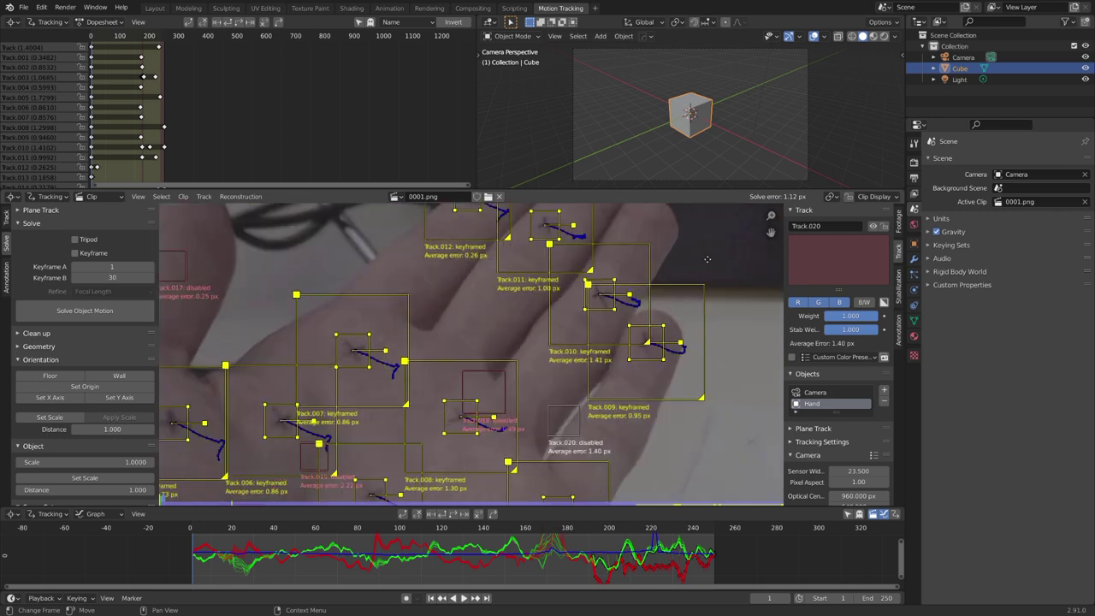
middle_drag(707, 259, 738, 346)
- Select Track.016, check its motion around frame 174, and delete the track
click(486, 232)
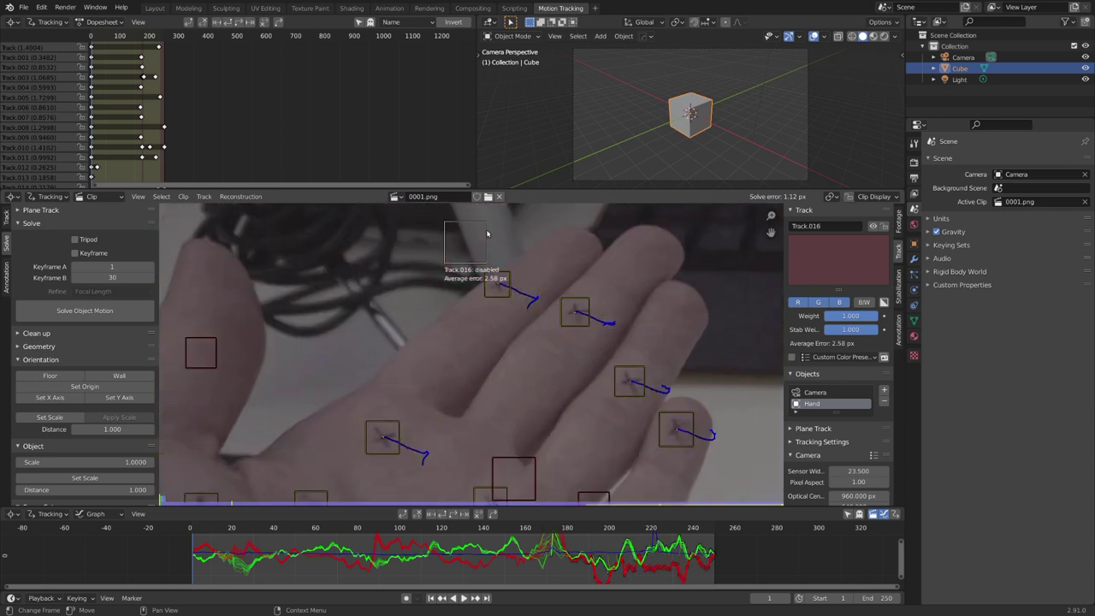
drag(534, 530, 552, 517)
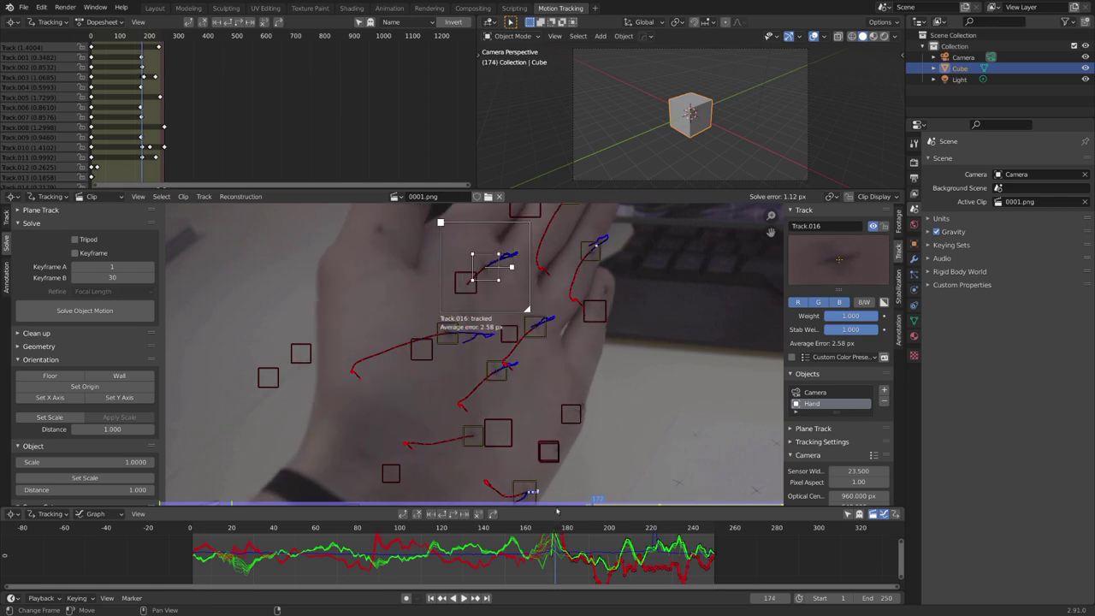
key(x)
click(520, 311)
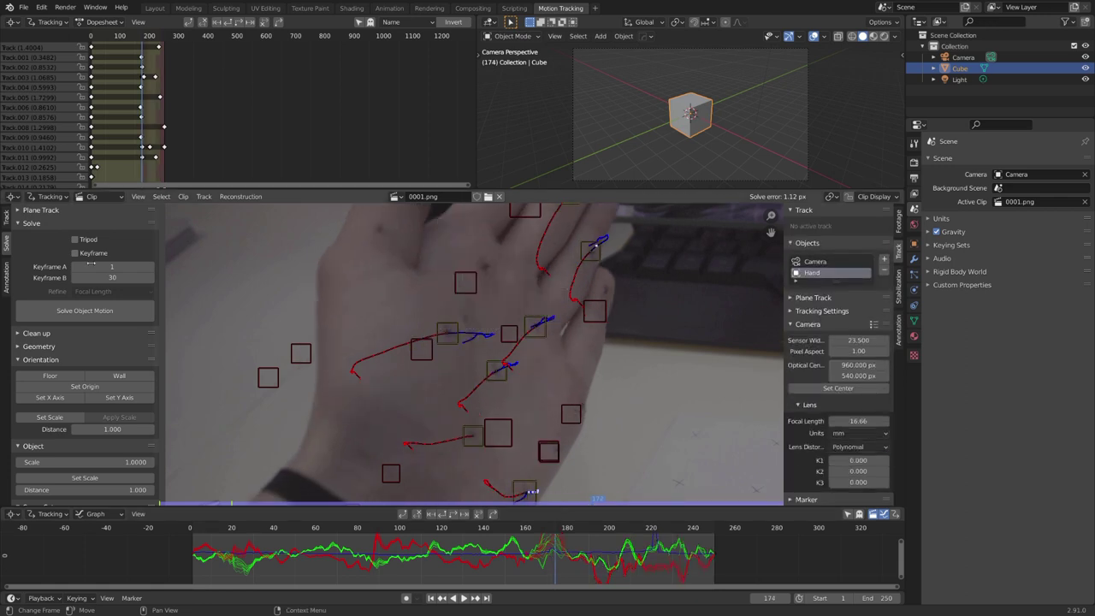
- Solve the Hand object's motion again and save the file, returning to frame 1
click(97, 311)
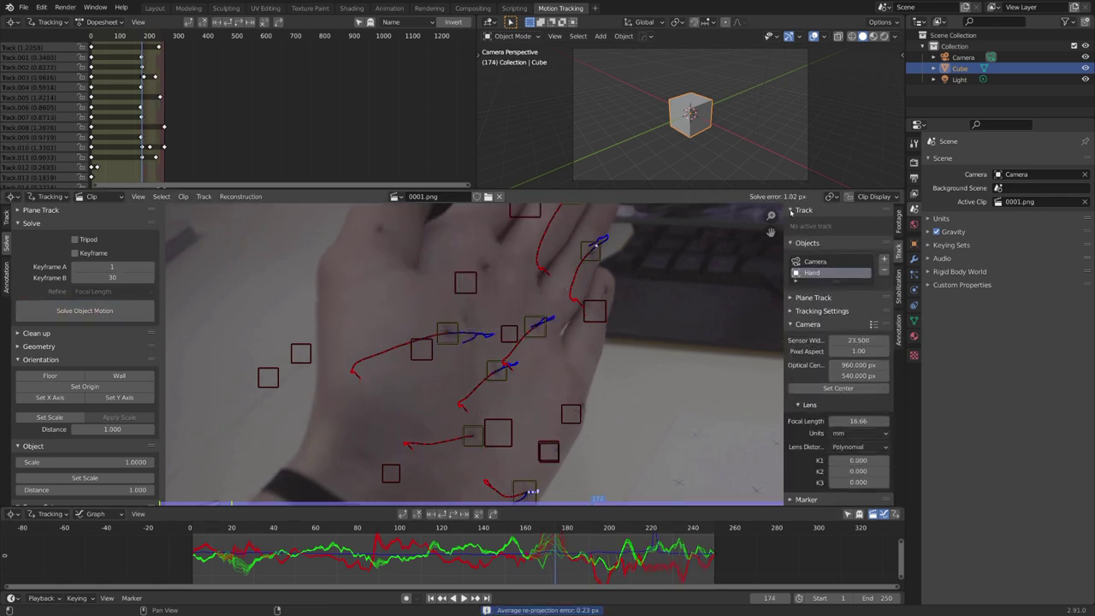
middle_drag(606, 340, 603, 338)
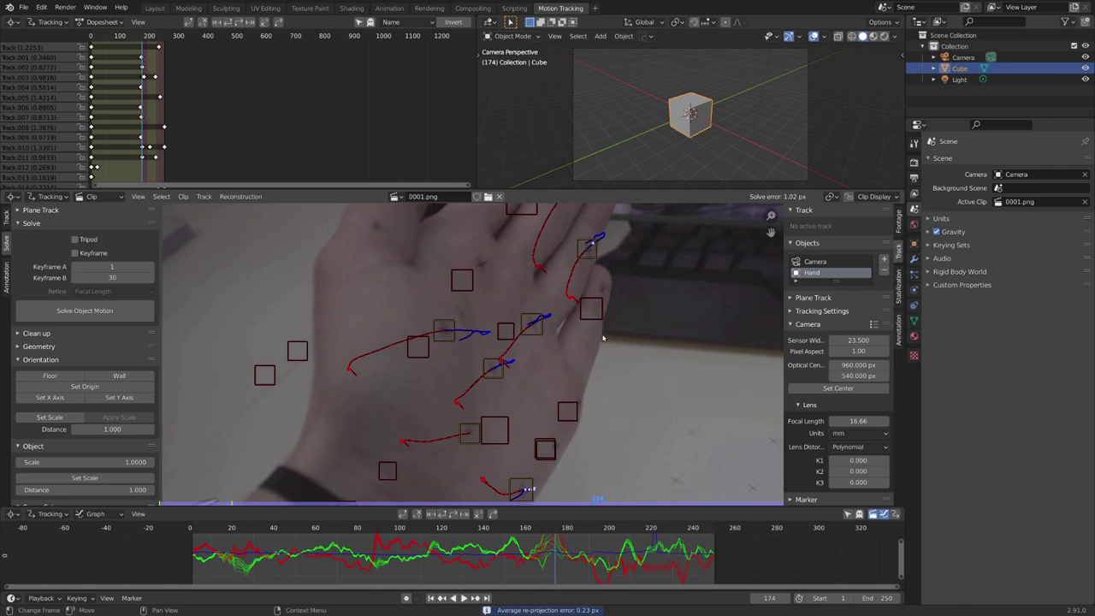
key(ctrl+s)
key(shift+Left)
scroll(583, 335, down, 4)
scroll(573, 336, up, 3)
middle_drag(540, 373, 554, 310)
- Clean up the Hand tracks with an error limit of 1.5 and the Select action
key(a)
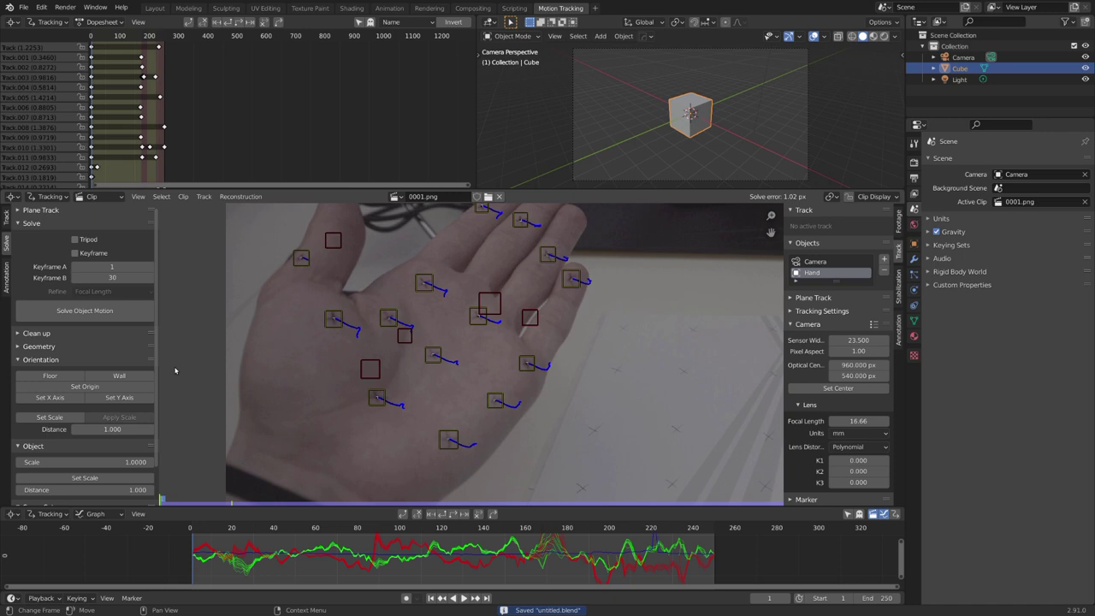
click(37, 333)
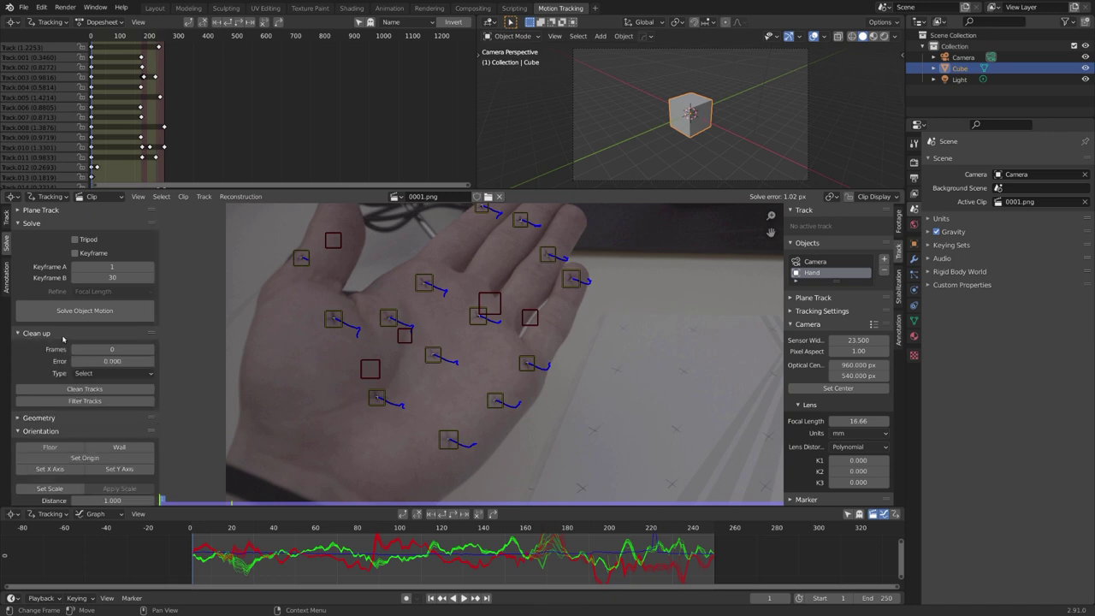
click(100, 360)
text(1.5)
key(Return)
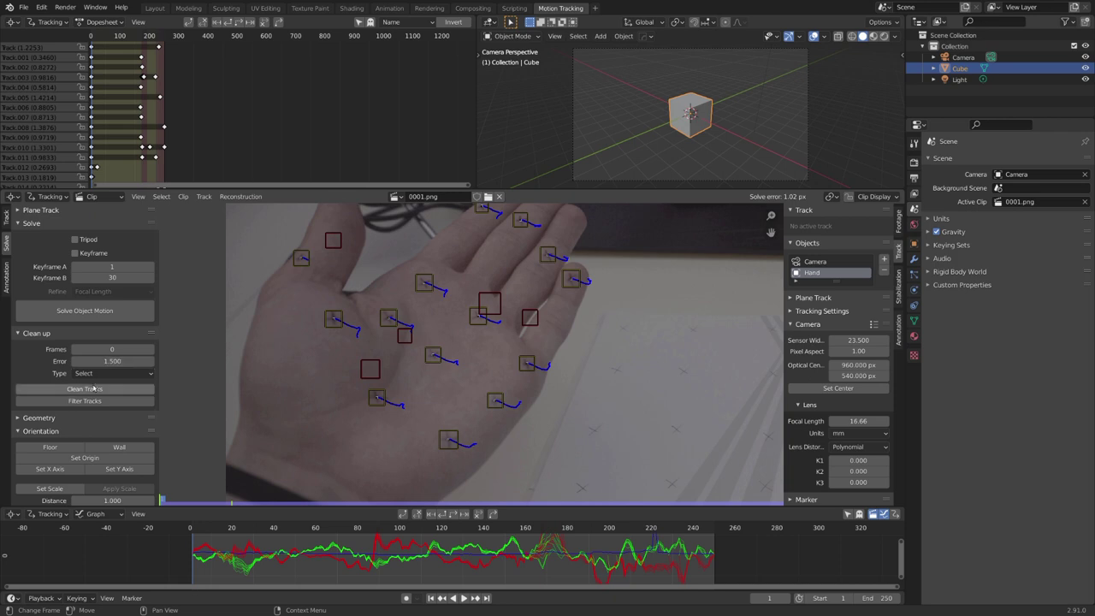
click(96, 373)
click(94, 386)
click(85, 390)
- Select Track.015 on the palm, check its motion up to frame 216, delete the track, and save the file
scroll(341, 332, up, 3)
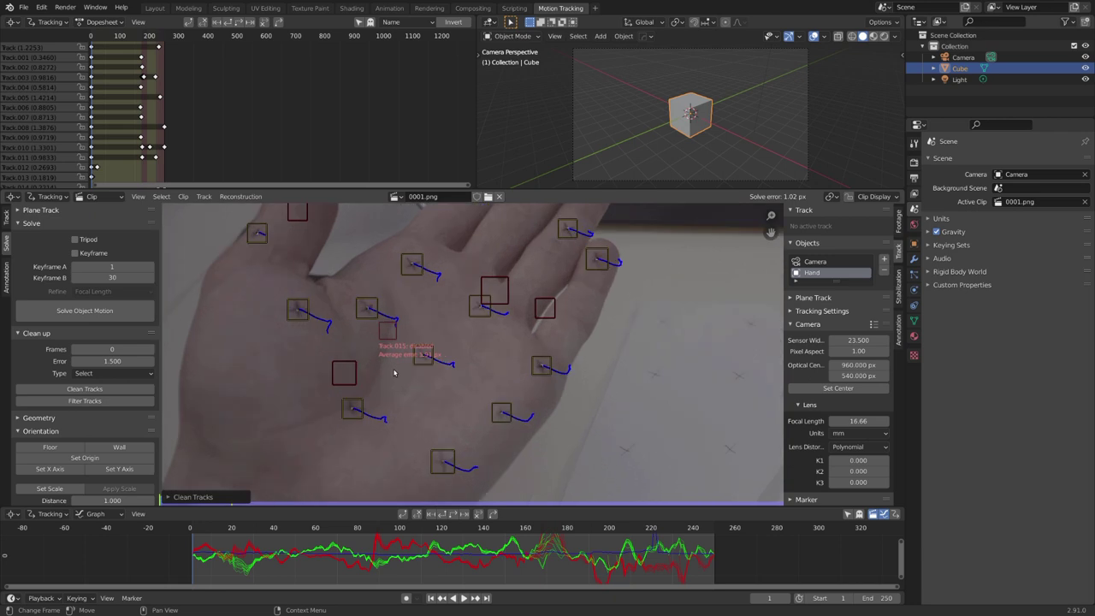
click(350, 334)
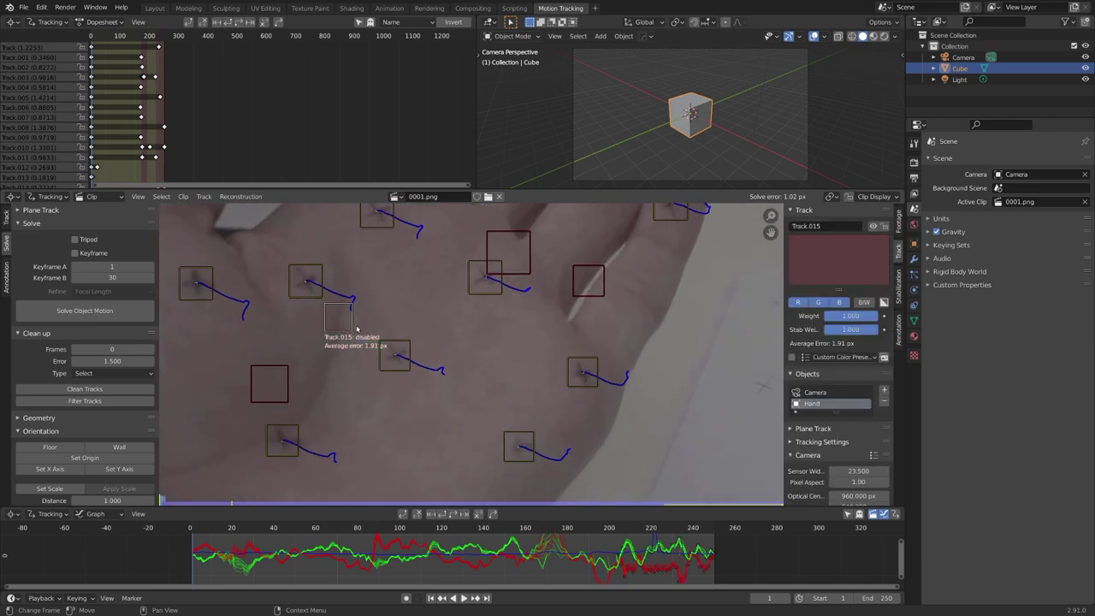
drag(203, 532, 645, 525)
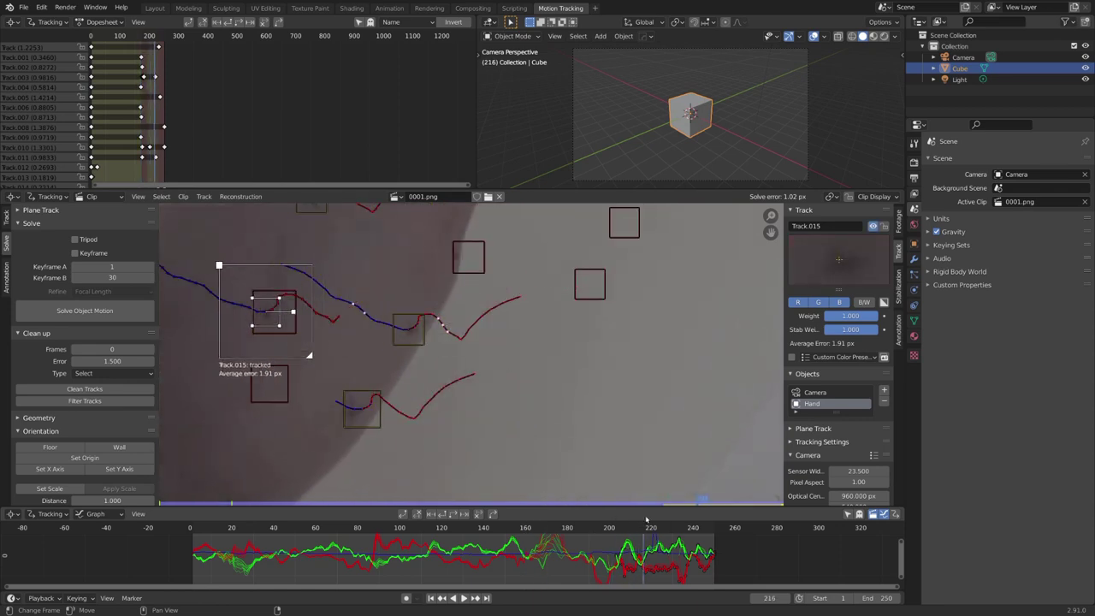
middle_drag(365, 368, 502, 381)
key(x)
click(499, 367)
key(ctrl+s)
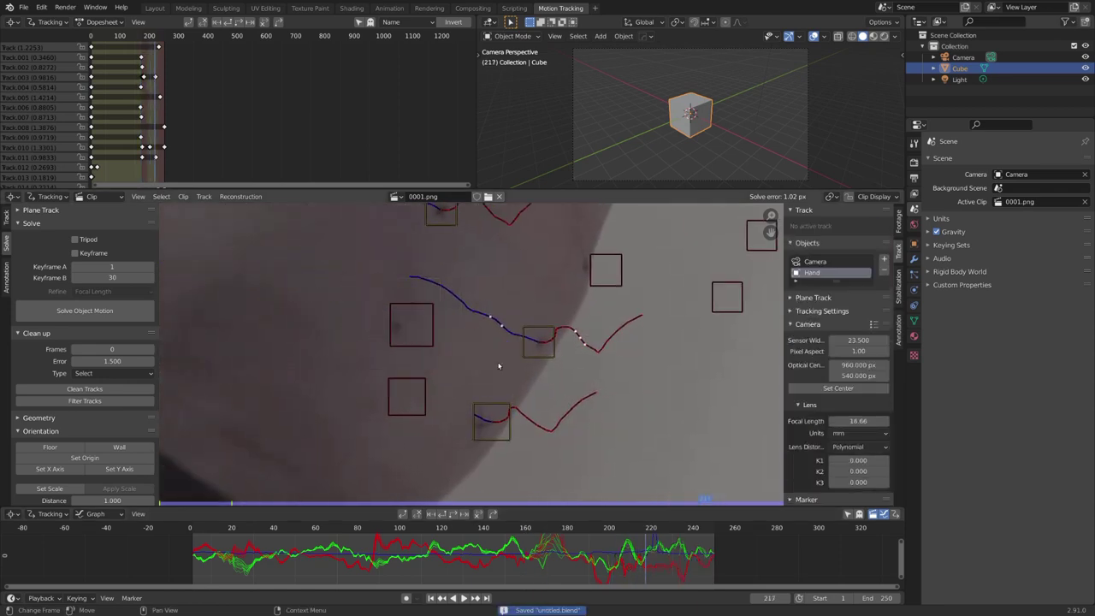
- Re-solve the Hand object's motion without Track.015 and save the file, going back to frame 1
click(84, 313)
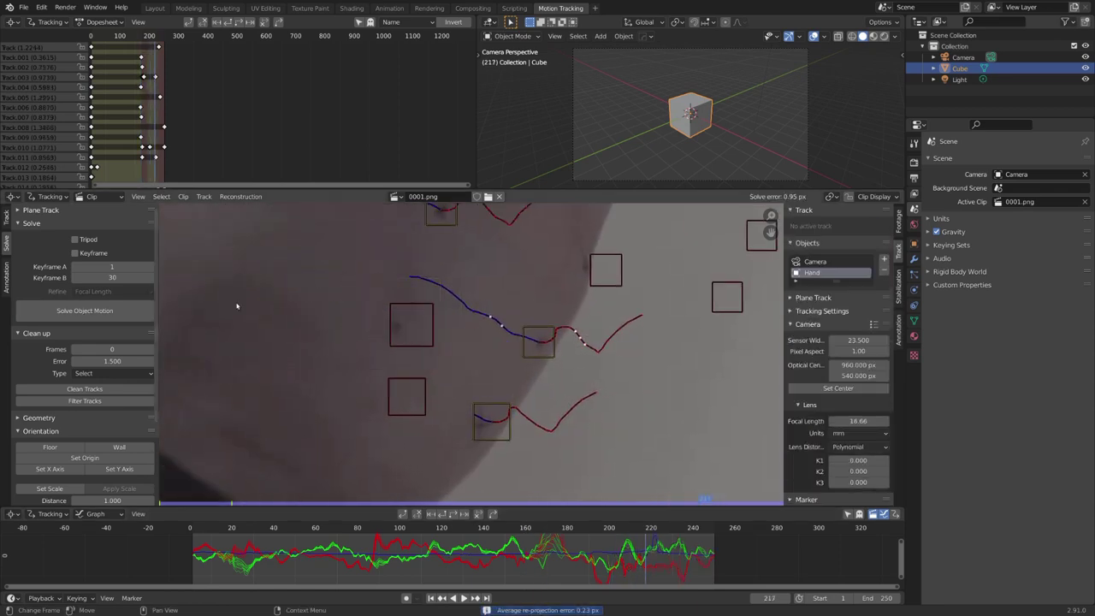
scroll(584, 289, down, 6)
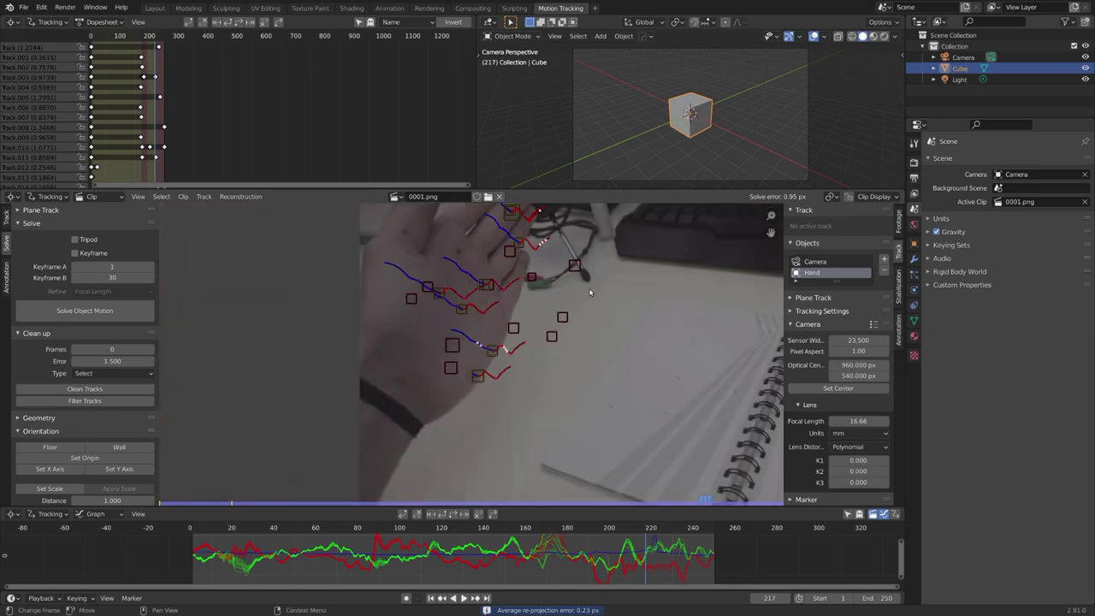
middle_drag(586, 296, 577, 319)
key(ctrl+s)
key(shift+Left)
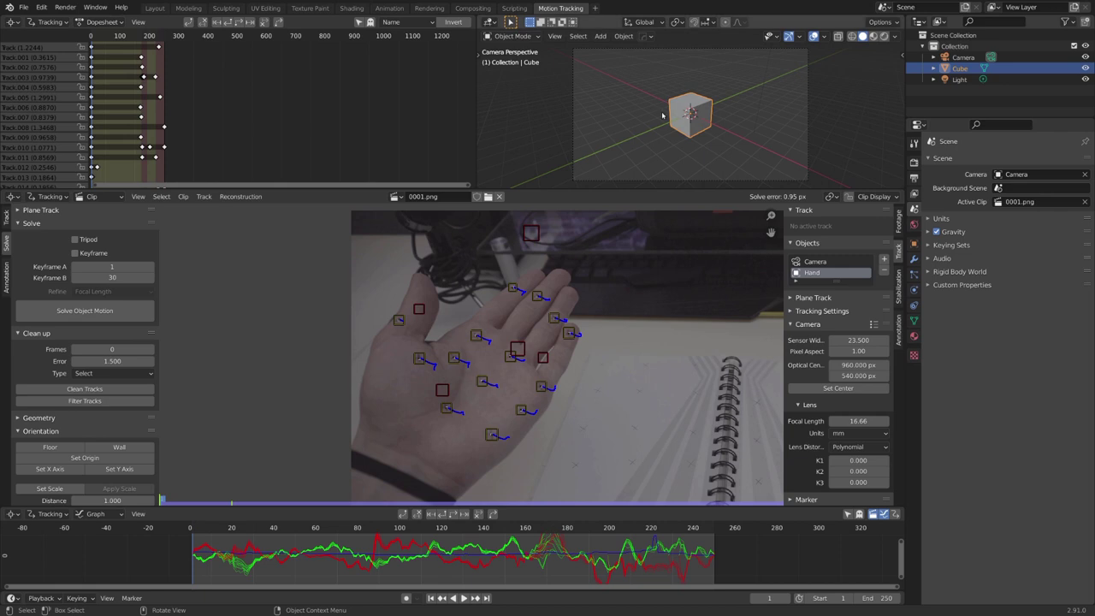
- Delete all default objects and their collection from the 3D scene and save the file
middle_drag(662, 116, 682, 111)
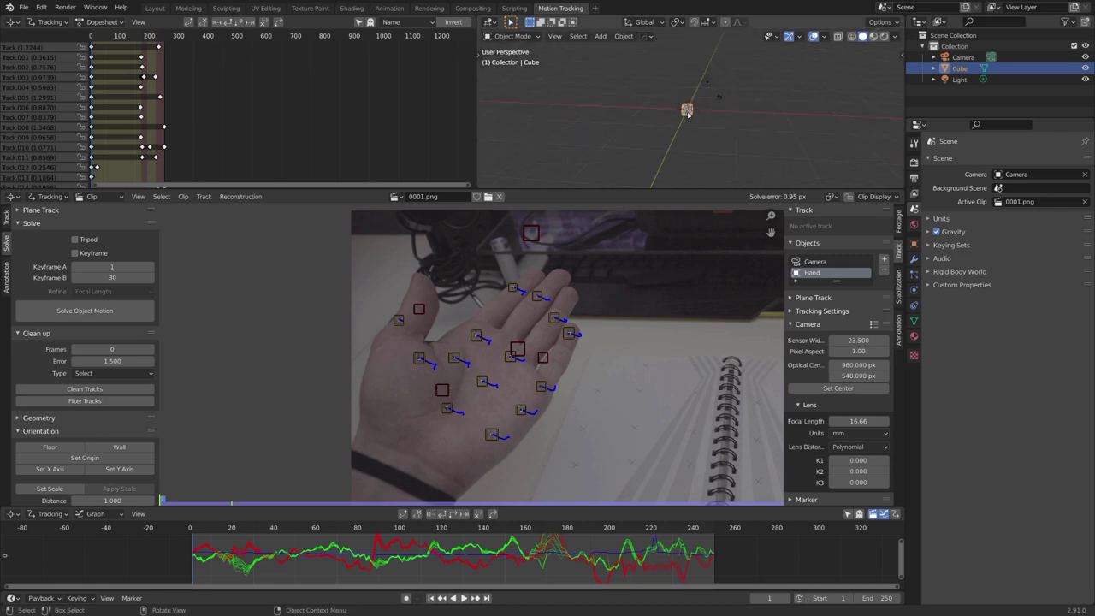
key(a)
key(x)
click(687, 112)
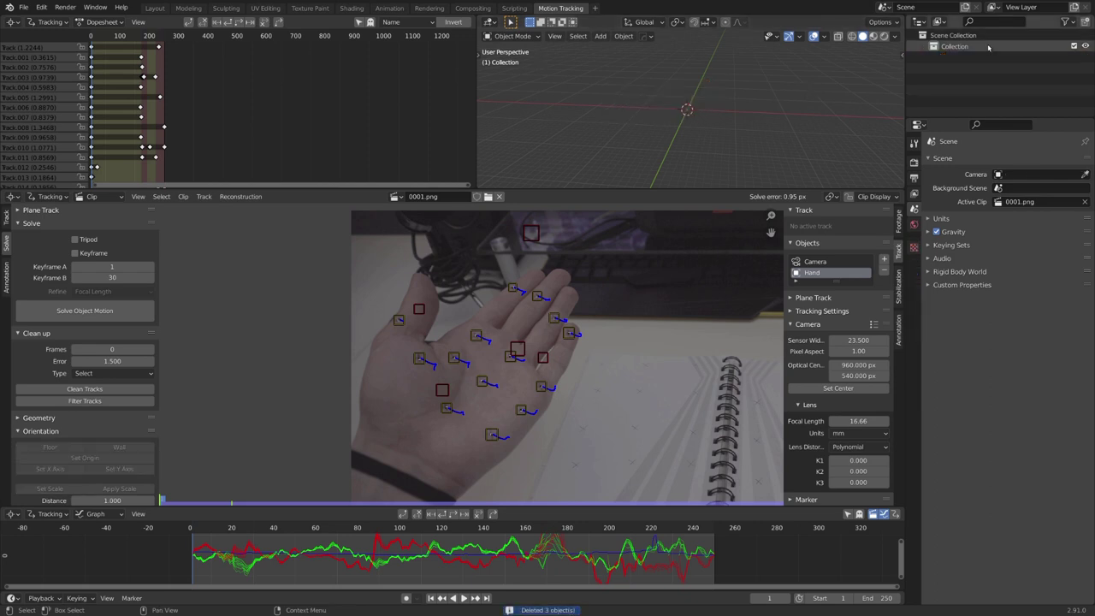
click(959, 49)
key(x)
middle_drag(749, 106, 720, 111)
key(ctrl+s)
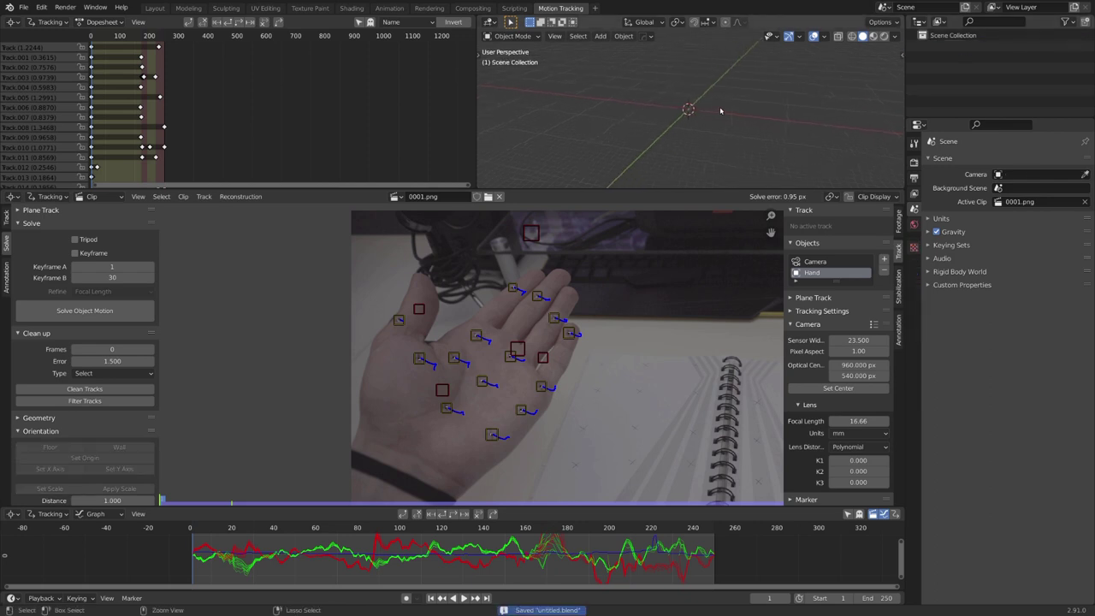
- Make Camera the active tracking object, set up the tracking scene, and look through the scene camera
click(826, 263)
scroll(83, 402, down, 3)
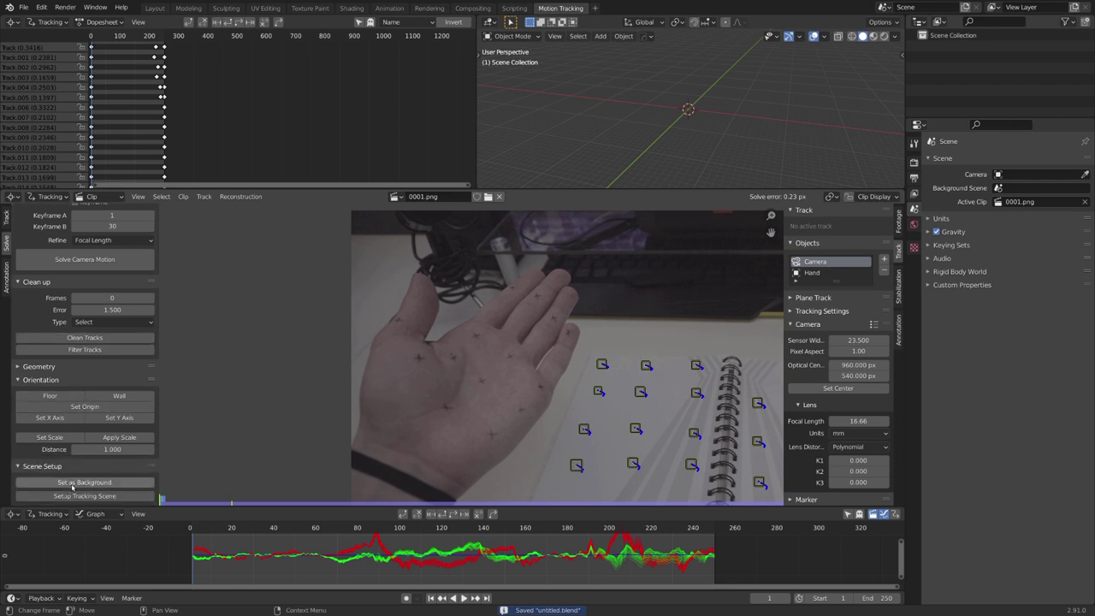
click(83, 497)
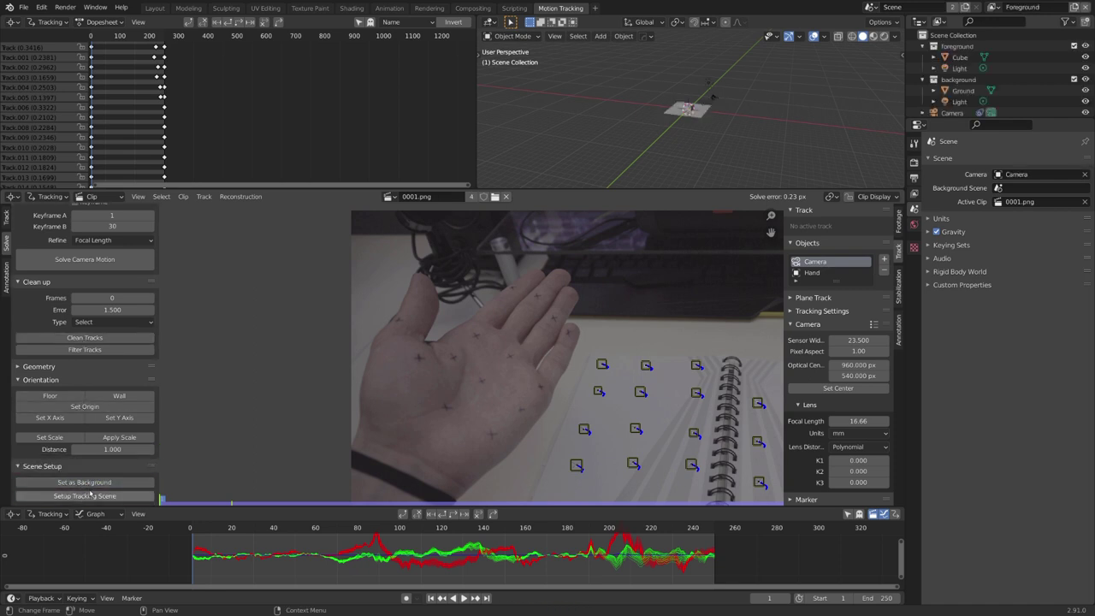
middle_drag(651, 146, 726, 113)
scroll(650, 113, down, 3)
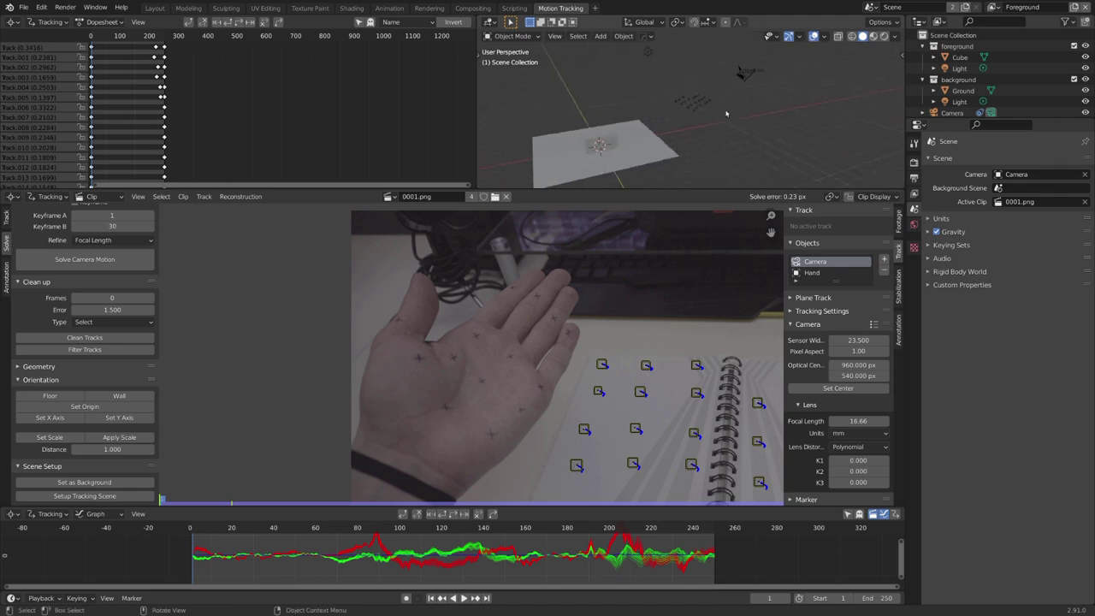
key(KP_0)
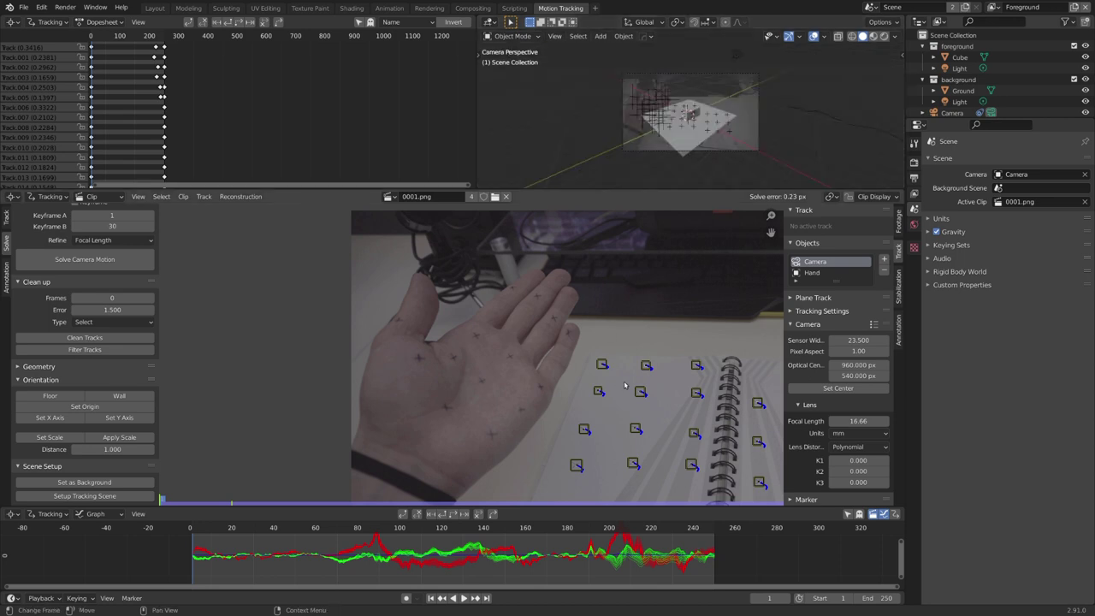
- Set Track.013 on the notebook's spiral-side right page as the scene origin, and add the neighbouring Track.016 to the selection
middle_drag(660, 399, 562, 362)
middle_drag(763, 372, 663, 320)
scroll(619, 369, up, 3)
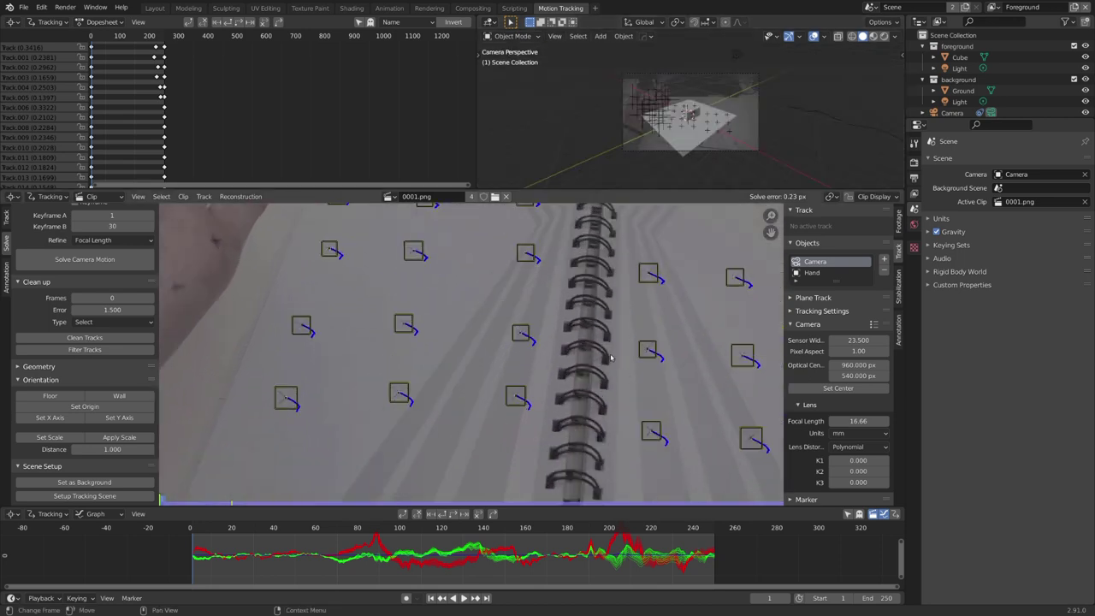
middle_drag(622, 373, 487, 362)
click(515, 338)
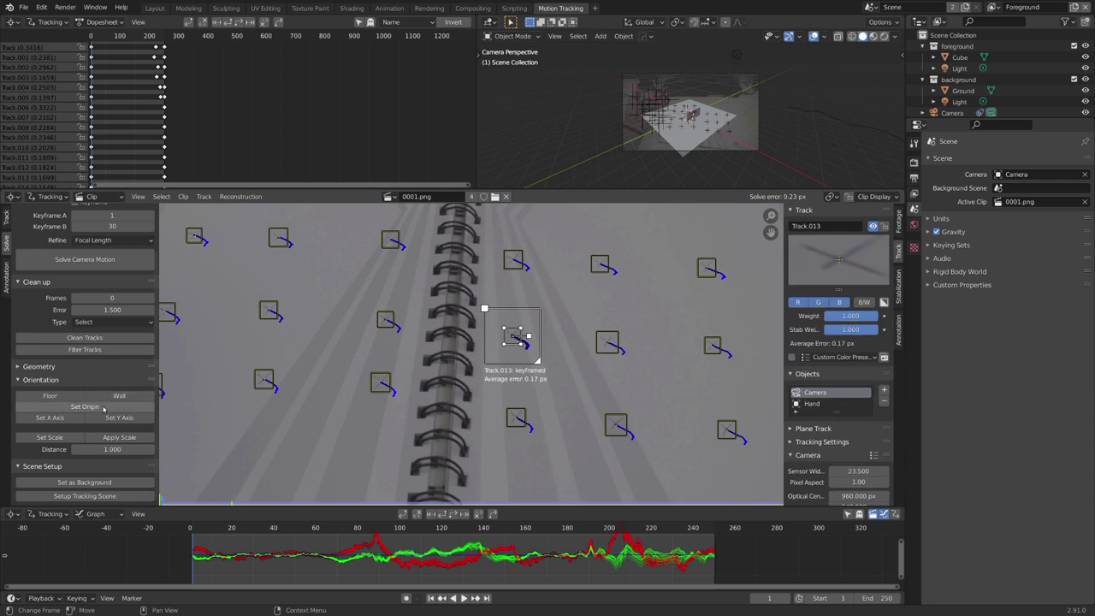
click(84, 407)
scroll(211, 376, down, 2)
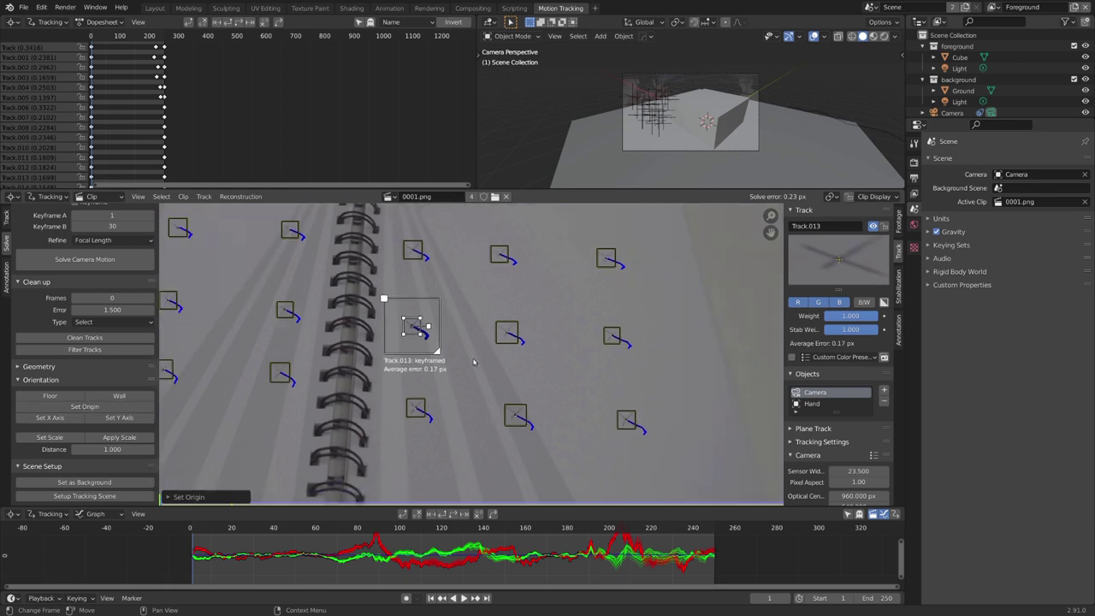
shift+click(501, 341)
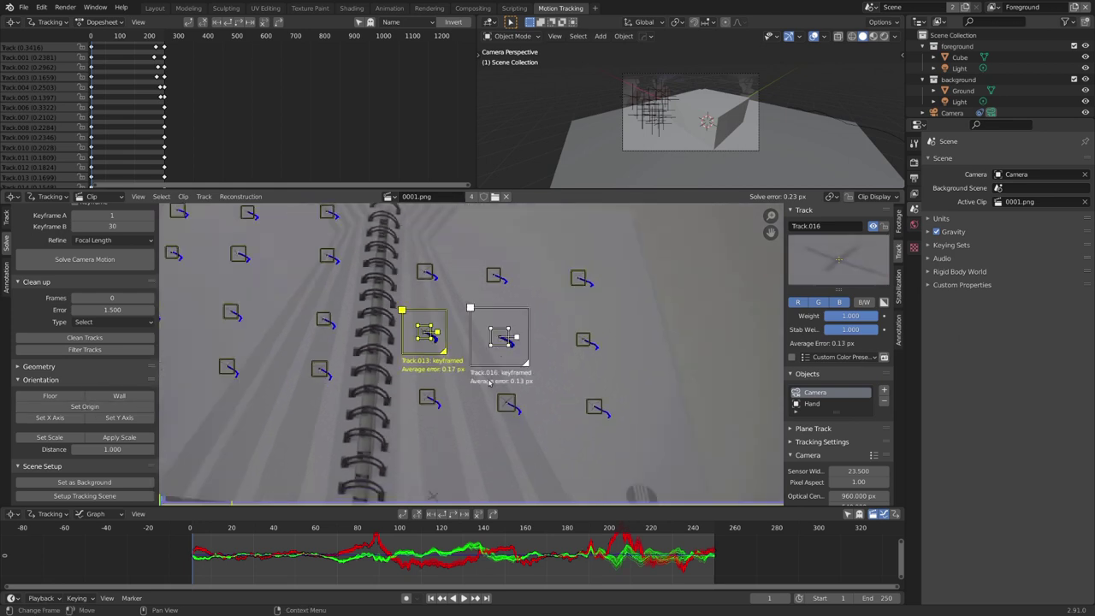
scroll(479, 377, up, 3)
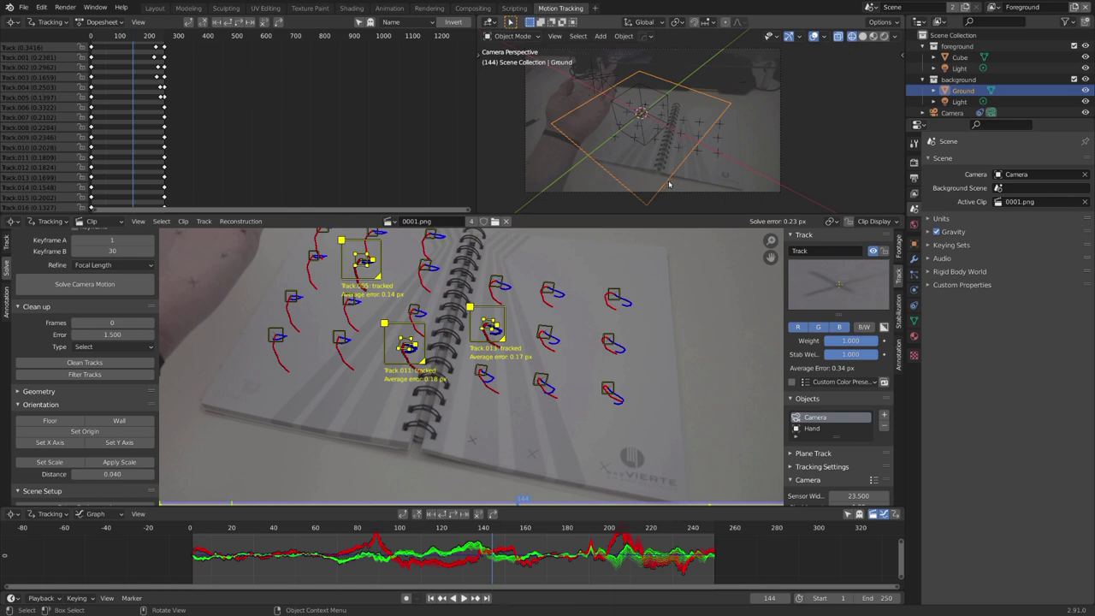
- Rotate the Ground plane to line up with the notebook, move it over the pages, and save the file
key(r)
click(685, 155)
key(g)
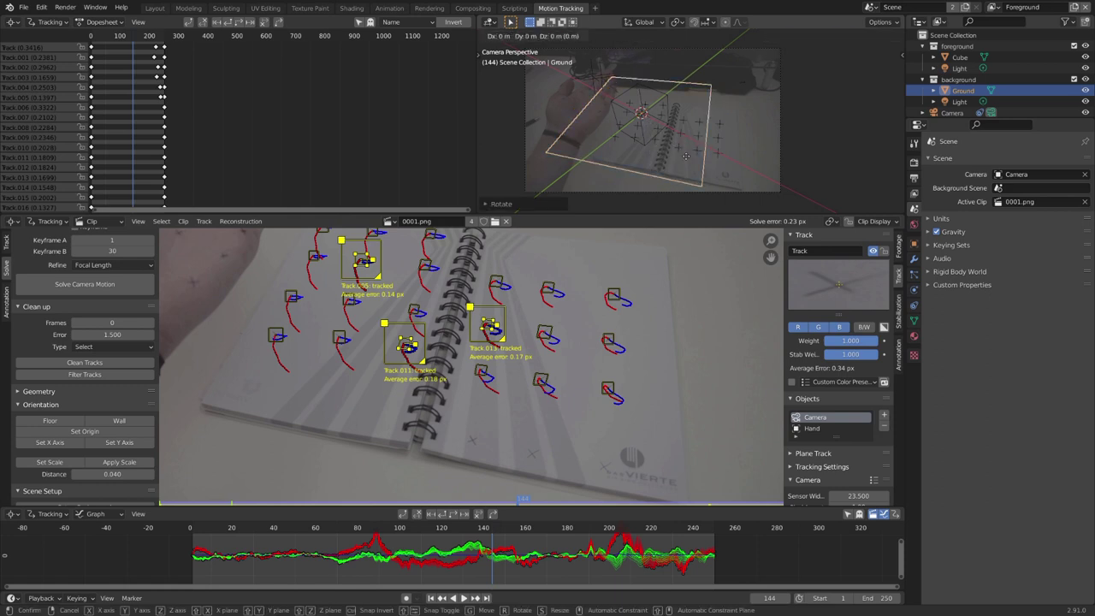
click(714, 161)
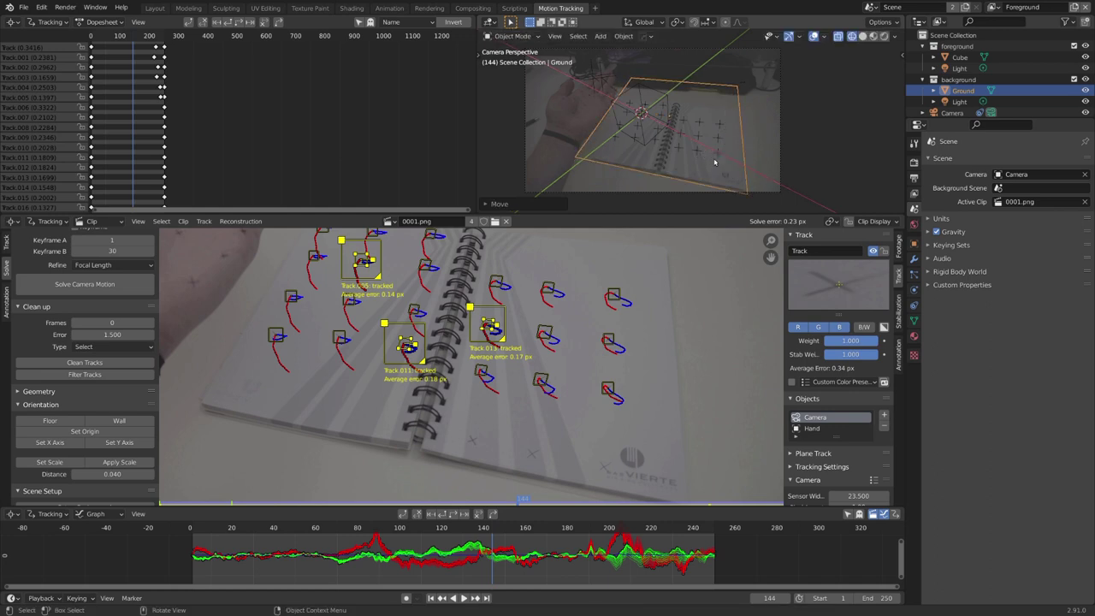
key(ctrl+s)
- Inspect the solved camera's position relative to the Ground plane from outside the camera view, and save the file
middle_drag(714, 161, 596, 100)
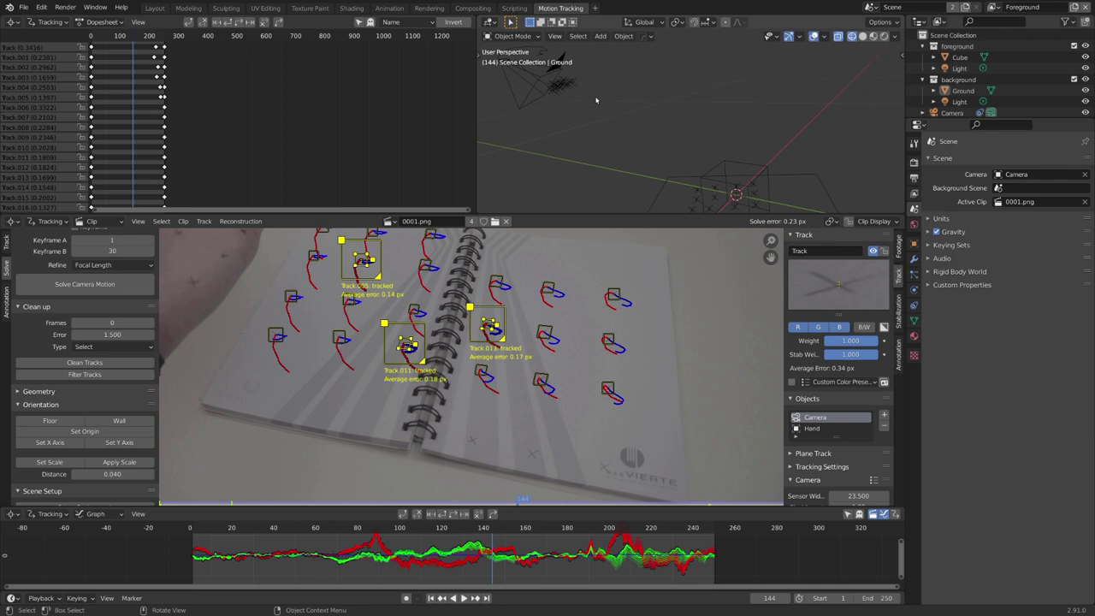
click(575, 87)
scroll(703, 138, down, 3)
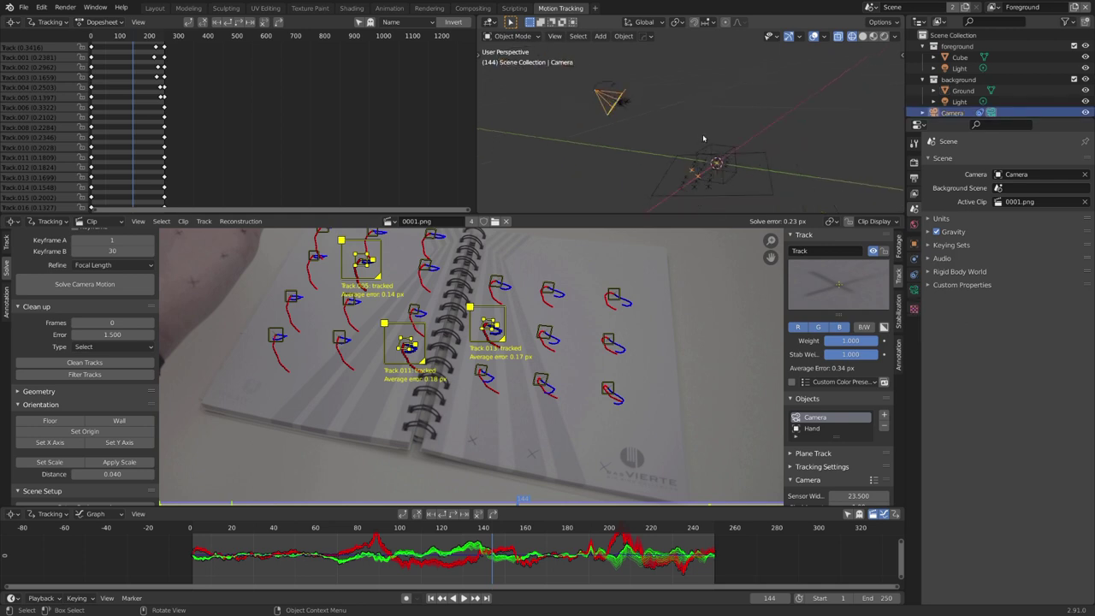
click(650, 126)
key(ctrl+s)
middle_drag(651, 132, 717, 135)
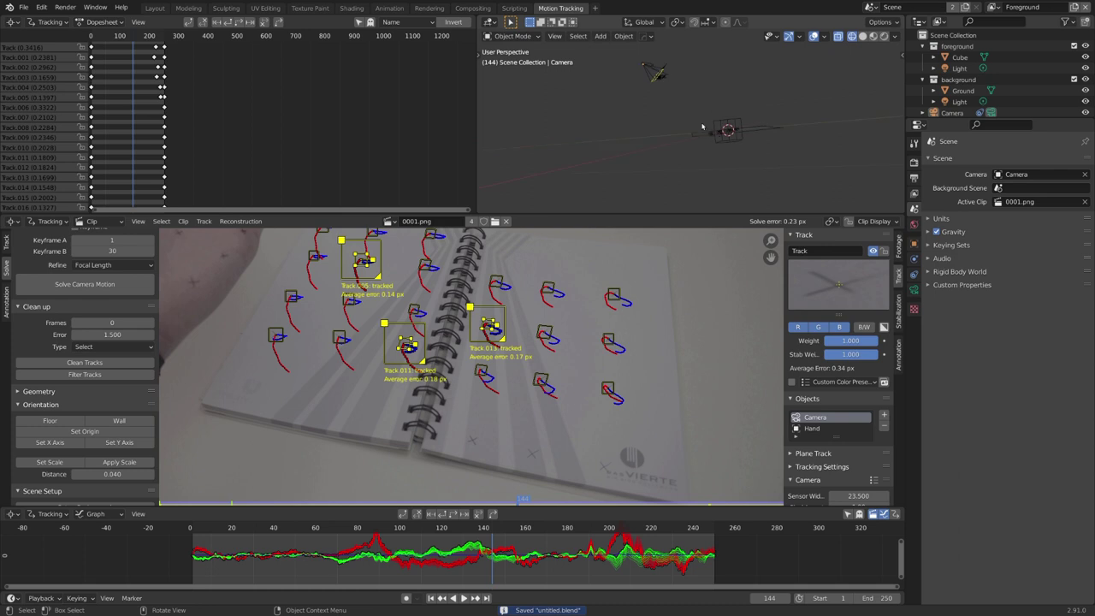
- Make Hand the active tracking object, set its object scale to 3.6100, check it through the camera, and save the file
scroll(111, 411, down, 1)
scroll(816, 396, down, 2)
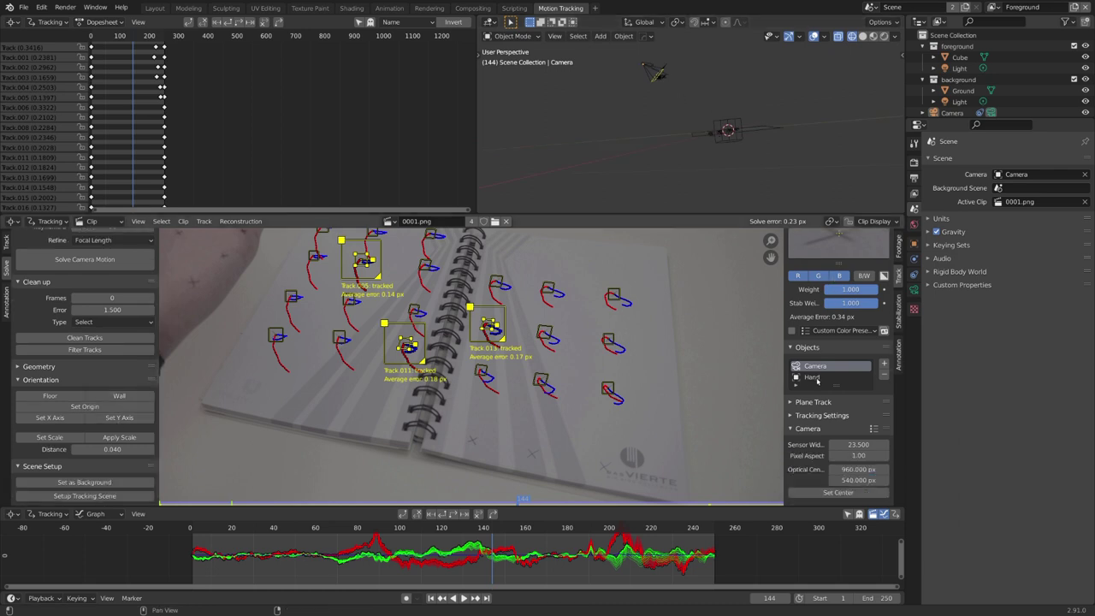
click(814, 377)
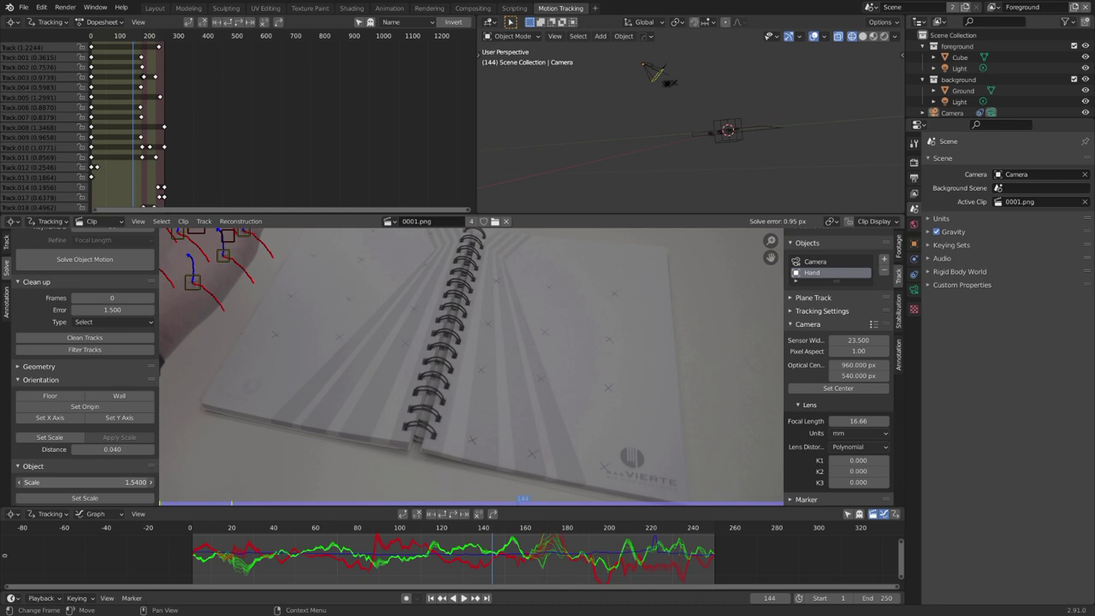
drag(116, 483, 234, 482)
middle_drag(567, 147, 661, 160)
key(KP_0)
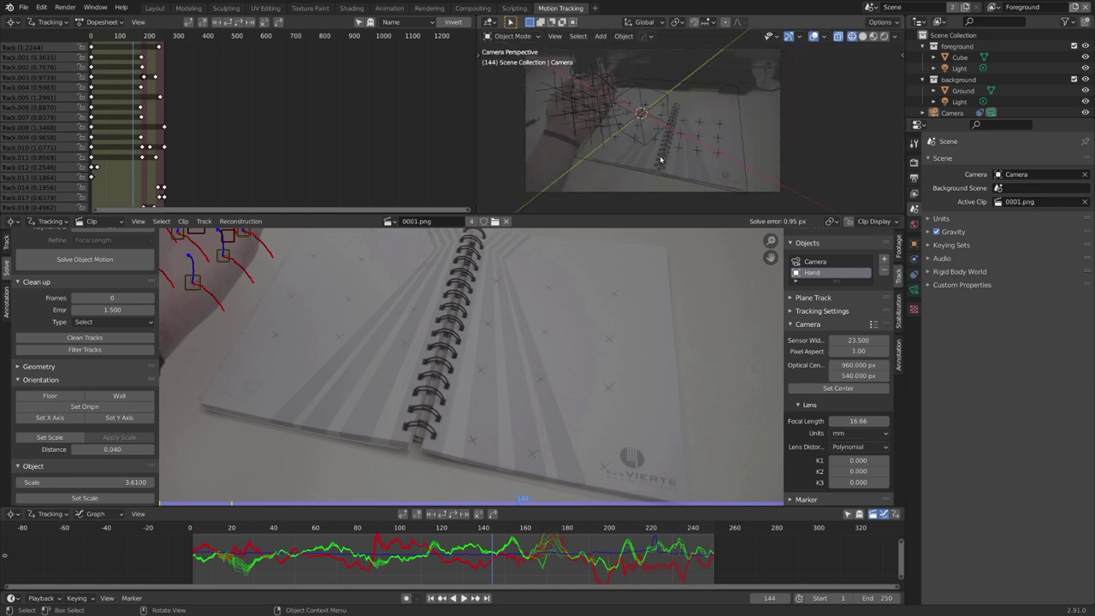
key(ctrl+s)
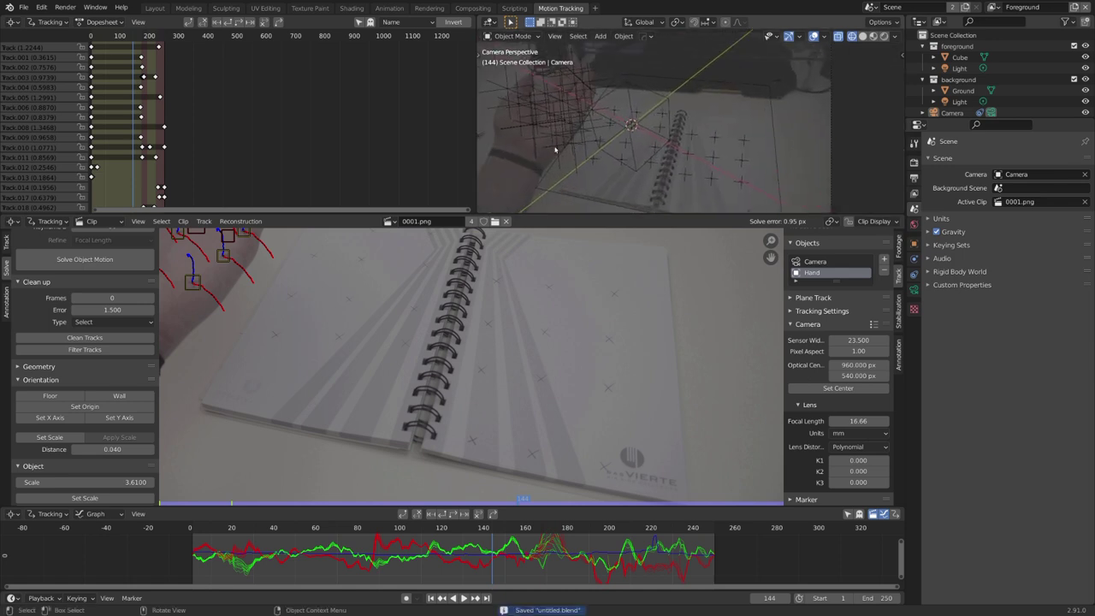
- Delete the foreground and background lights in the Layout workspace, go back to frame 1, and save the file
shift+middle_drag(628, 122, 648, 133)
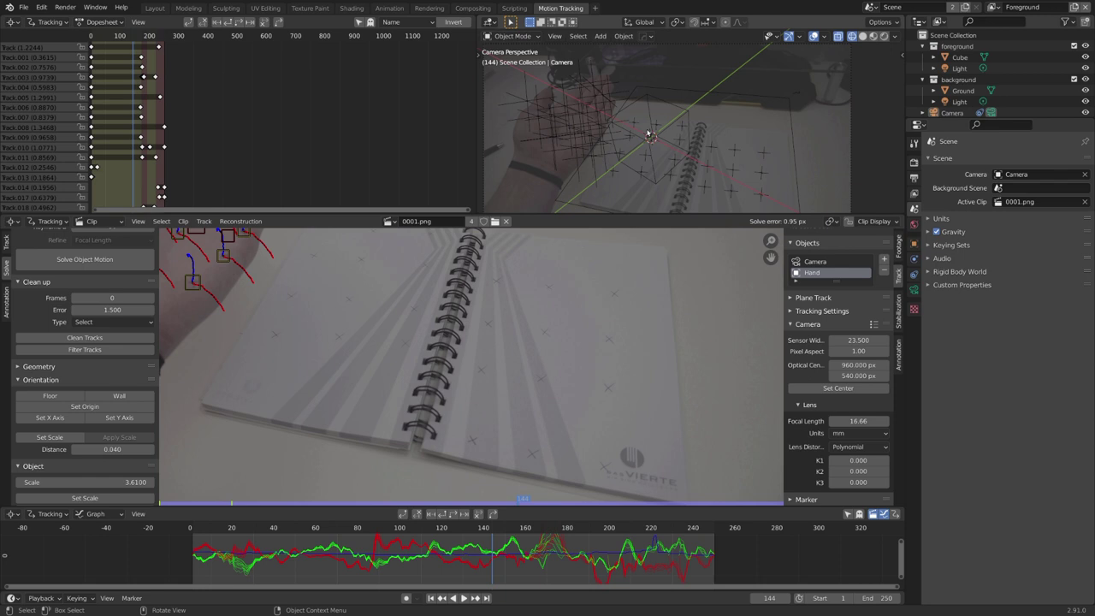
click(155, 9)
click(640, 85)
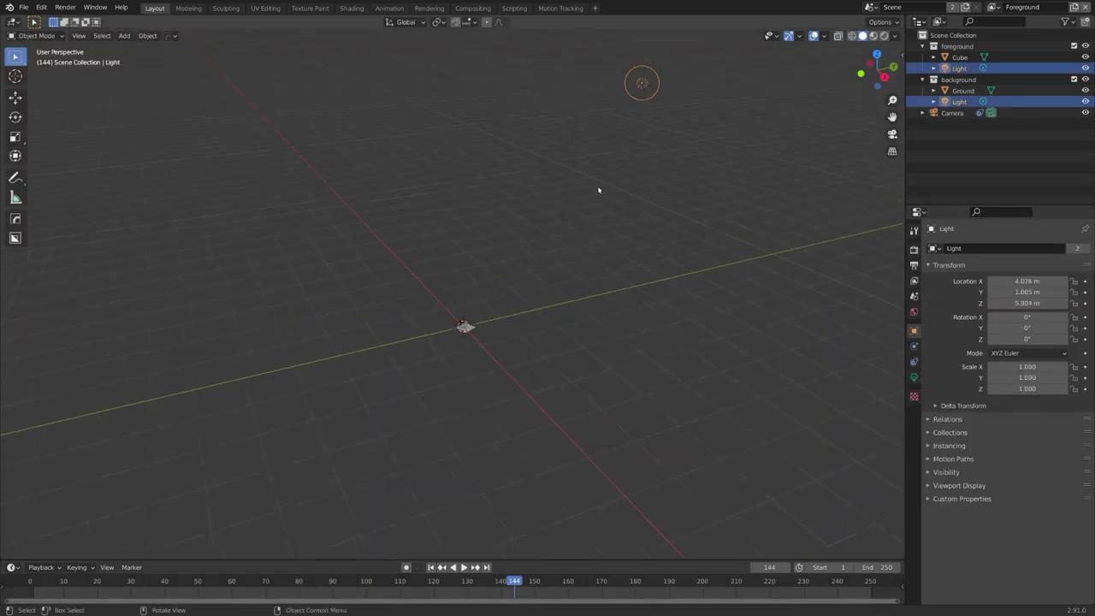
key(x)
click(598, 188)
key(shift+Left)
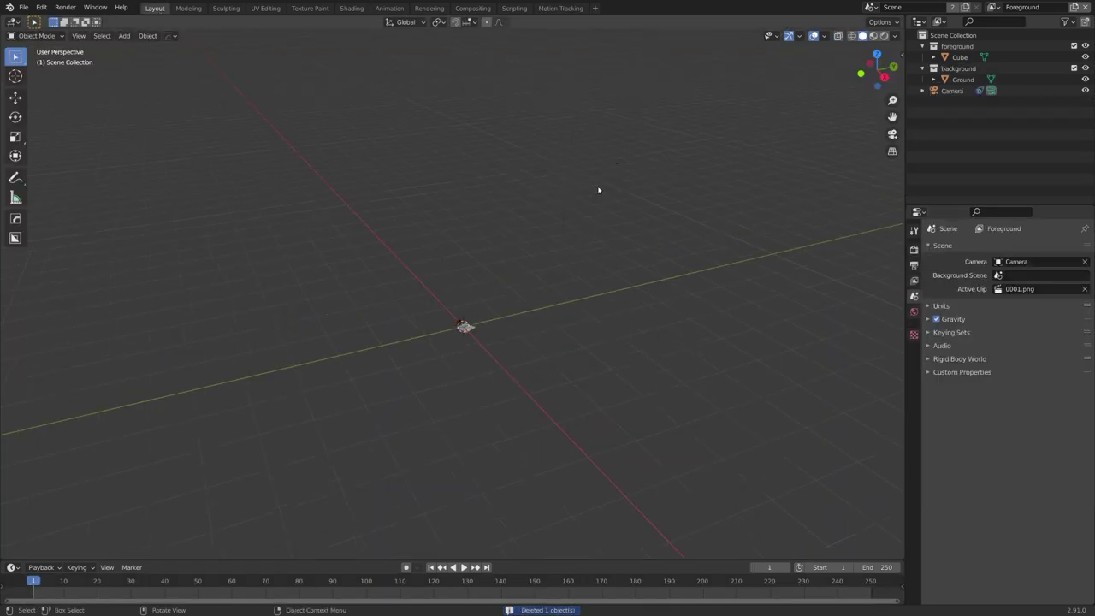
key(a)
key(KP_Decimal)
key(alt+a)
middle_drag(545, 237, 561, 315)
key(ctrl+s)
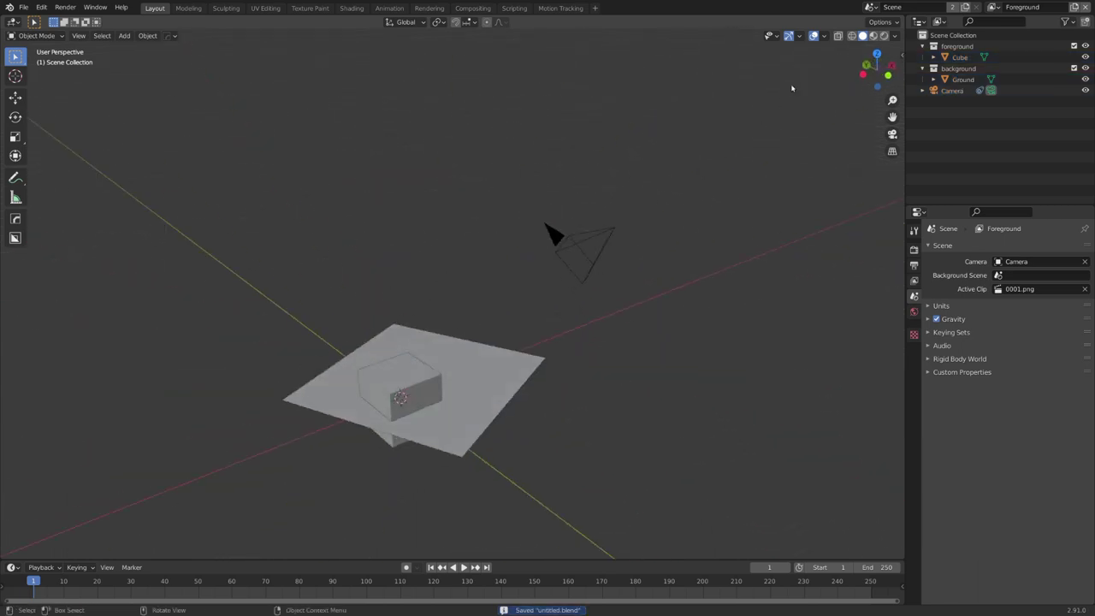
- Enable the Motion Tracking overlay in the 3D view and set the size of the displayed tracks to 0.05
click(823, 36)
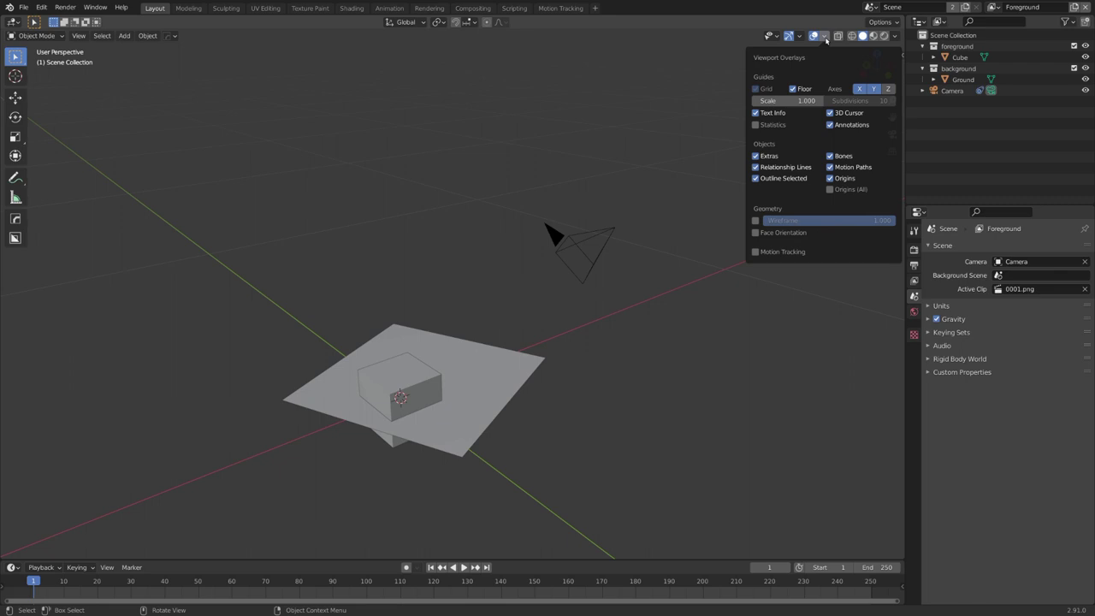
click(765, 253)
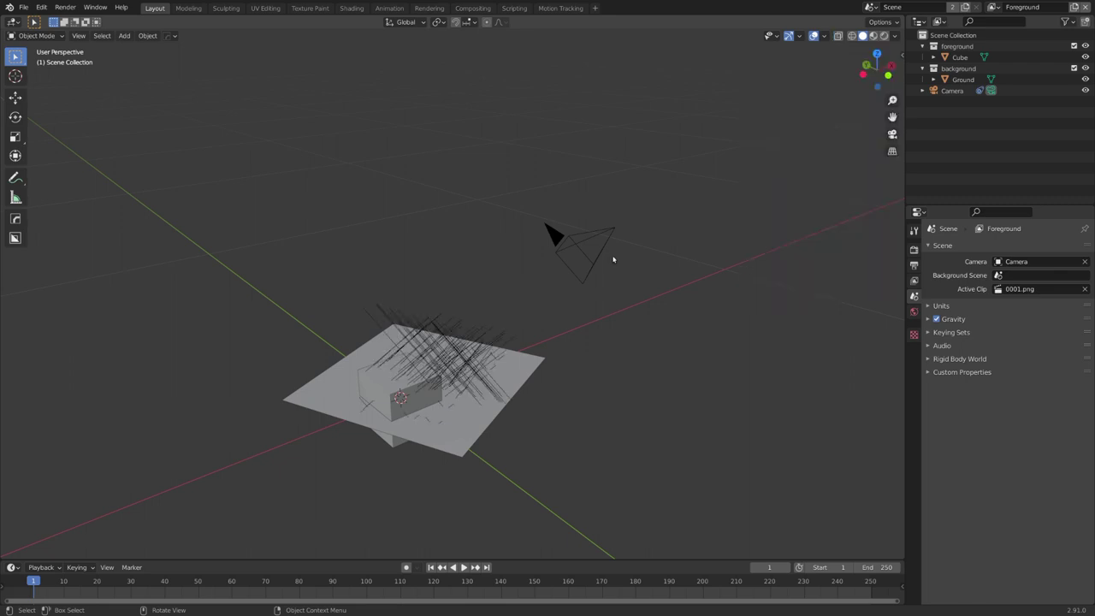
key(KP_0)
click(823, 35)
click(860, 288)
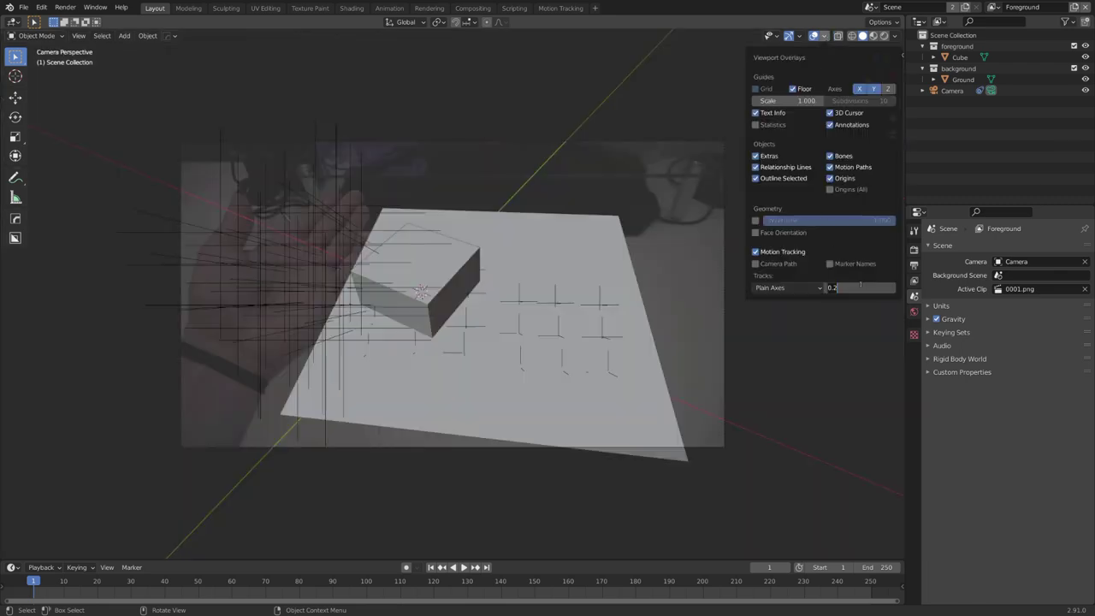
key(BackSpace)
text(.05)
key(Return)
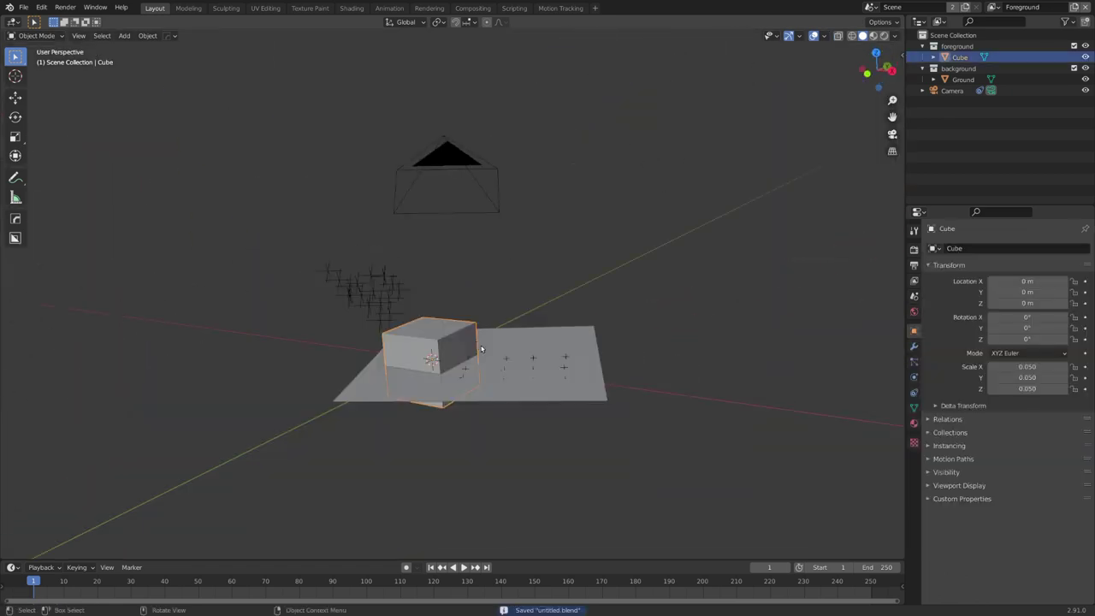
- Delete the Cube from the foreground collection and show the camera view in wireframe shading
key(x)
click(481, 345)
key(KP_0)
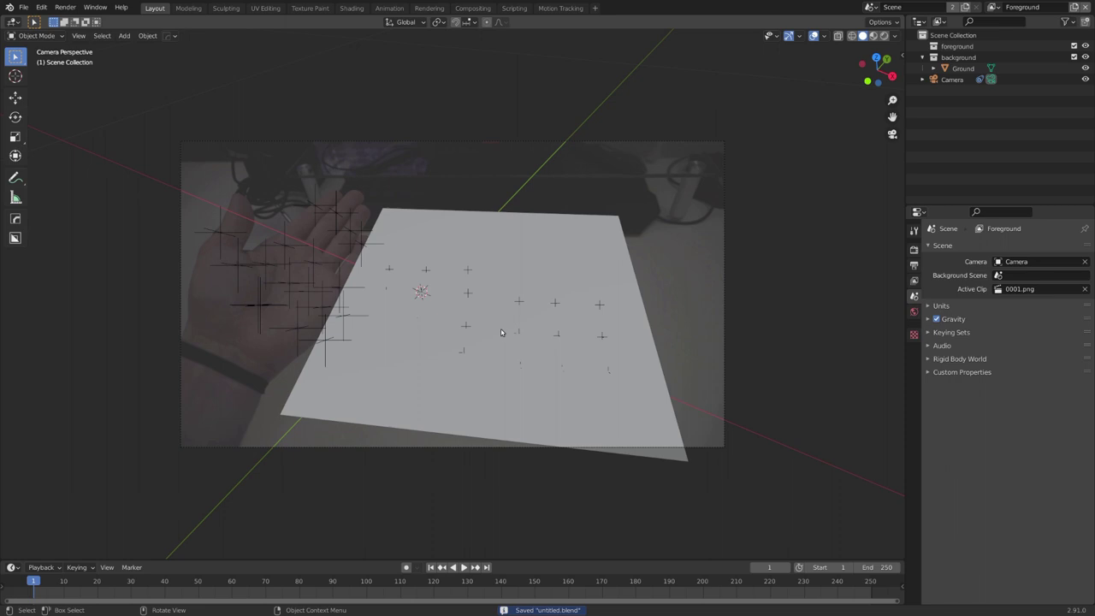
shift+middle_drag(502, 332, 514, 334)
key(z)
shift+middle_drag(666, 332, 687, 330)
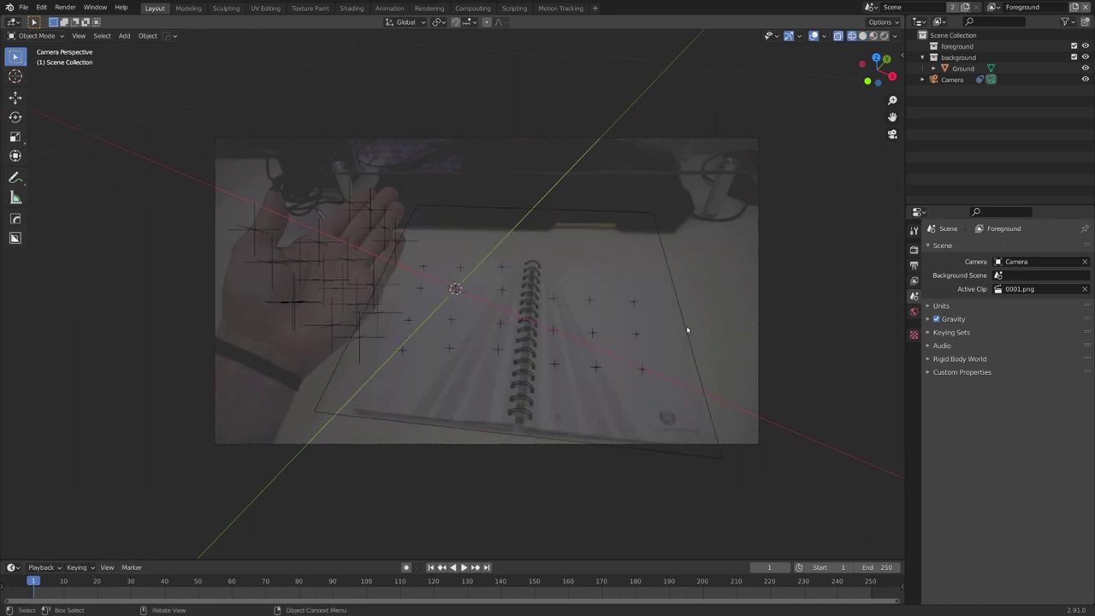
- Move the Ground plane to about X 0.083 m, Y 0.006 m, rotate it around its local Z to 26°, and save the file
click(687, 330)
key(g)
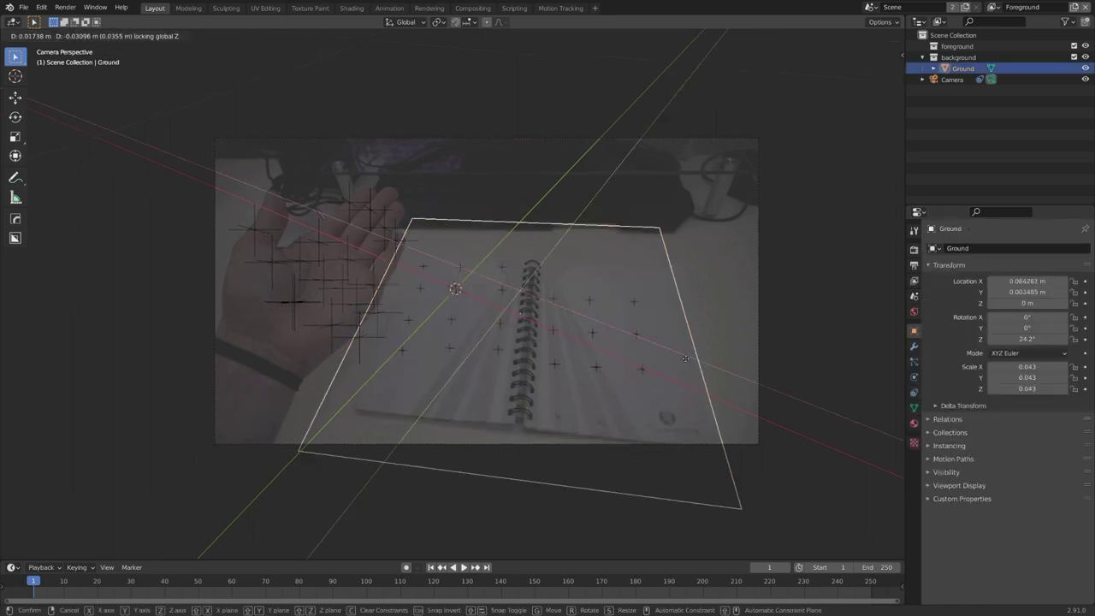
click(687, 347)
key(r)
key(z)
key(z)
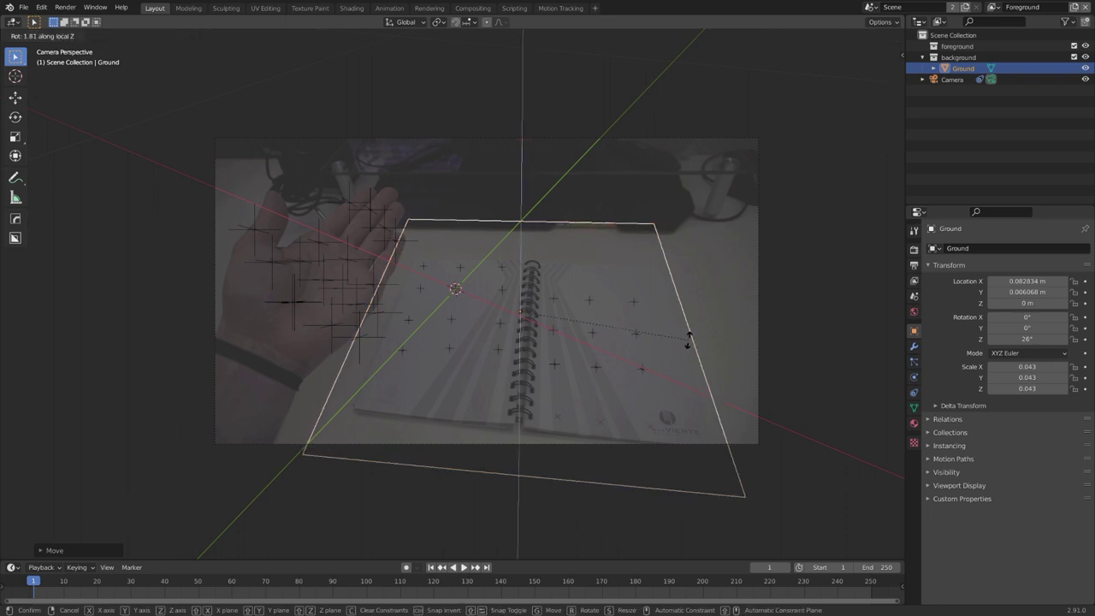
click(689, 342)
key(ctrl+s)
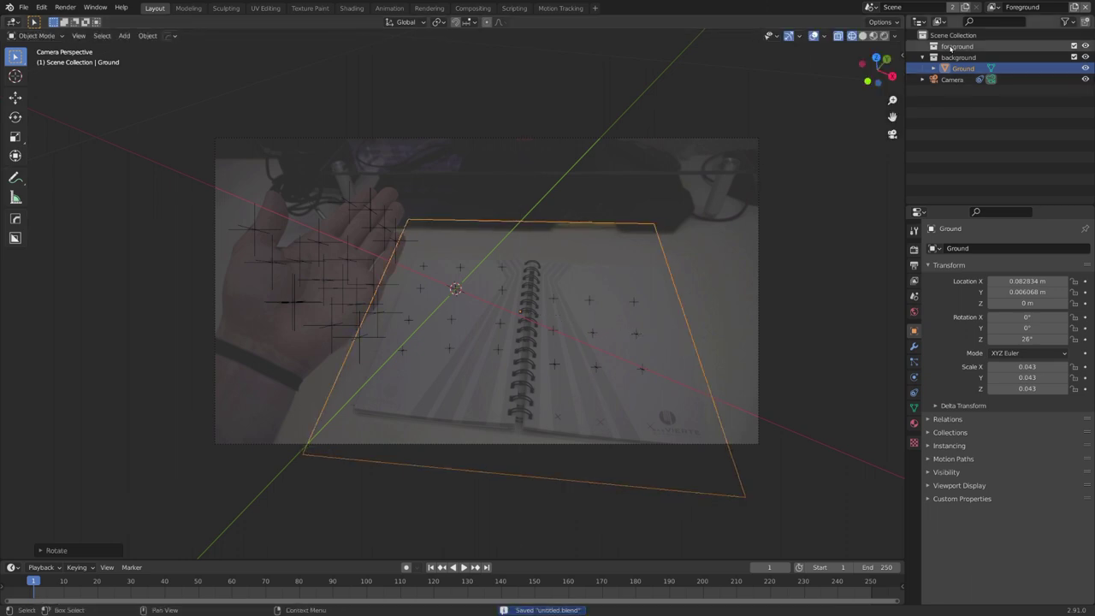
- Add a cube mesh at the origin and scale it down to about 0.033
key(shift+a)
mouse_move(647, 254)
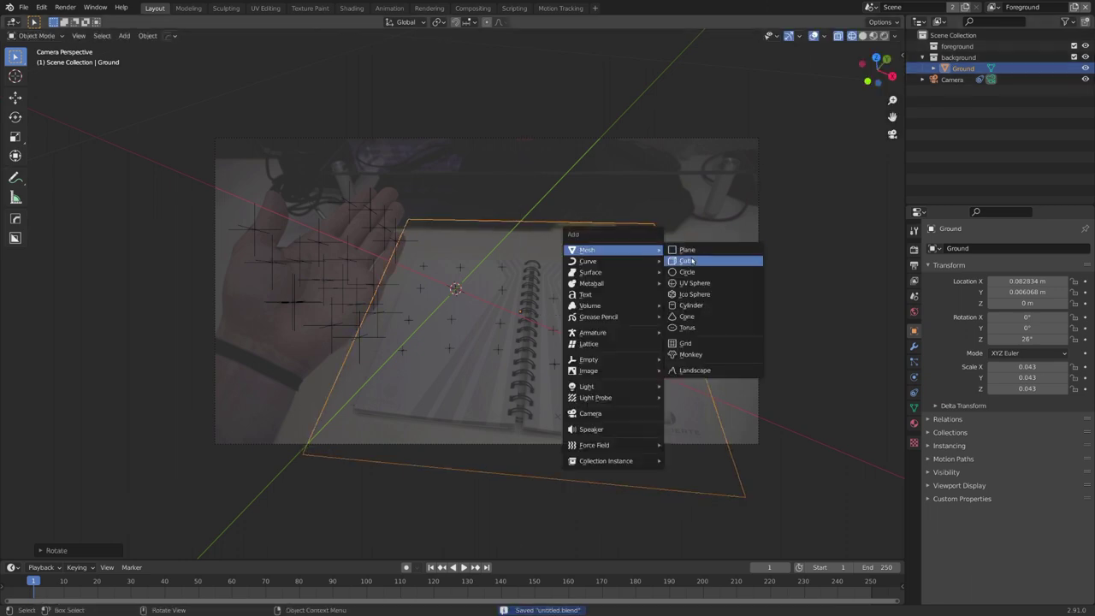
click(686, 260)
key(s)
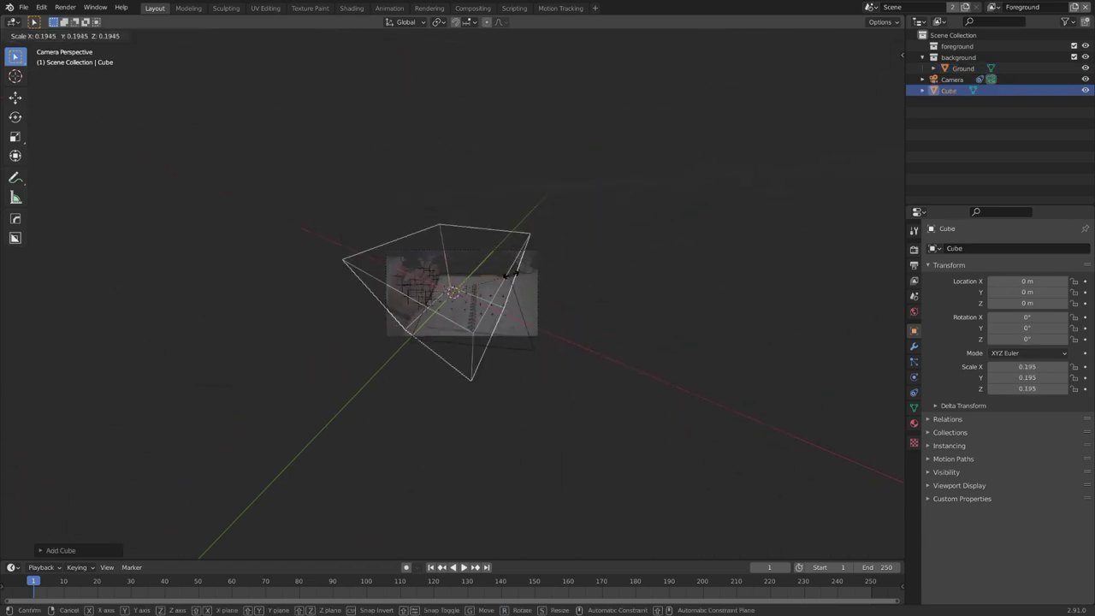
click(509, 272)
key(s)
click(481, 288)
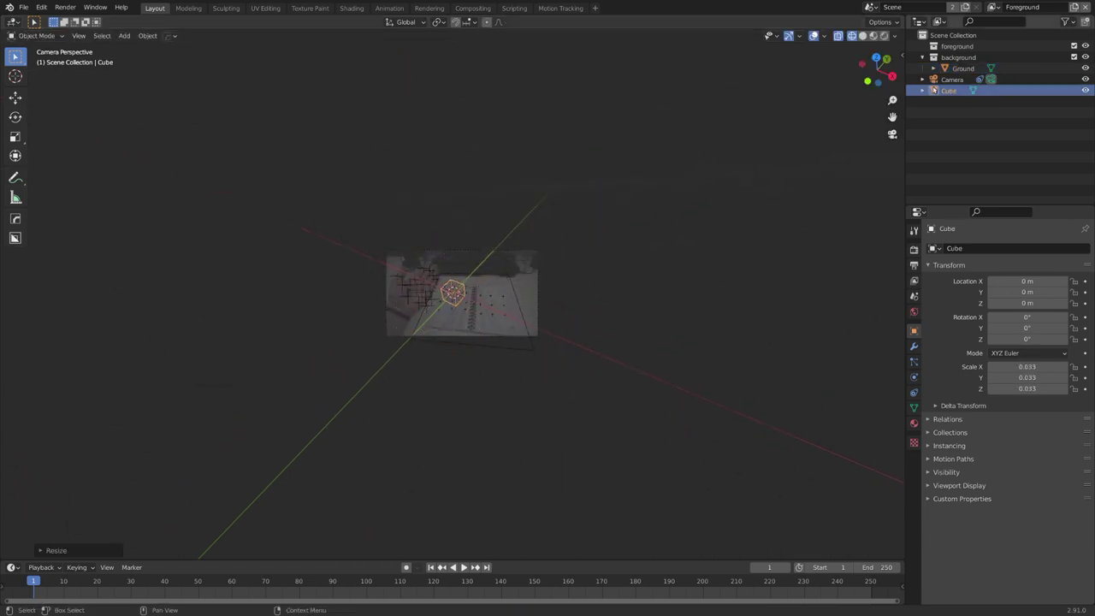
- Put the new cube in the foreground collection, place it on the notebook near the spiral binding, and save the file
drag(952, 93, 957, 46)
click(573, 296)
key(ctrl+s)
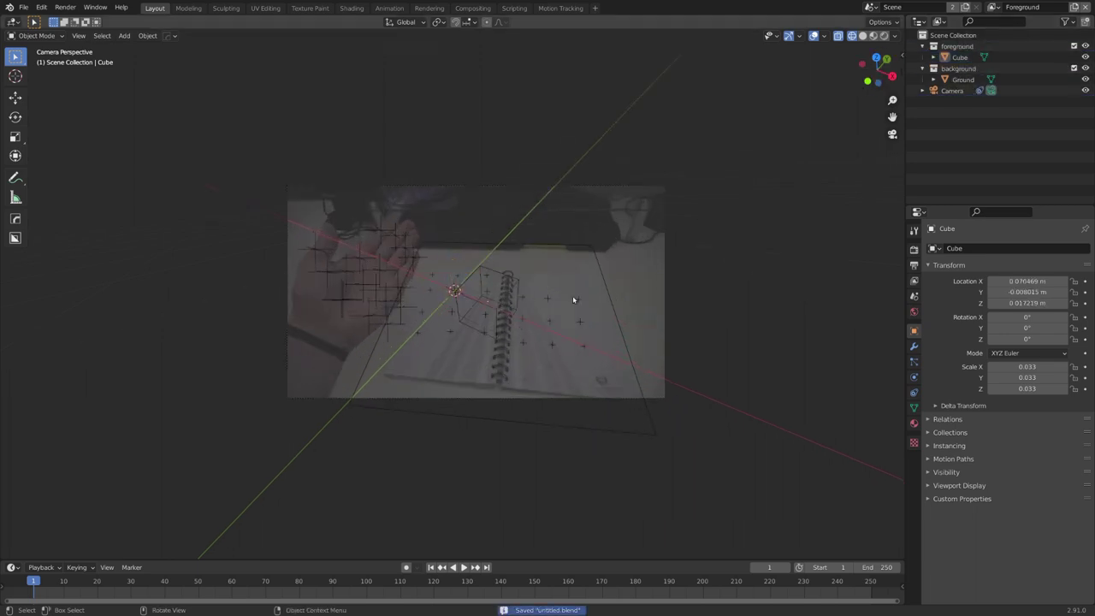
- Select the Ground plane and switch the scene's render engine to Cycles
scroll(573, 296, up, 4)
shift+middle_drag(573, 296, 520, 260)
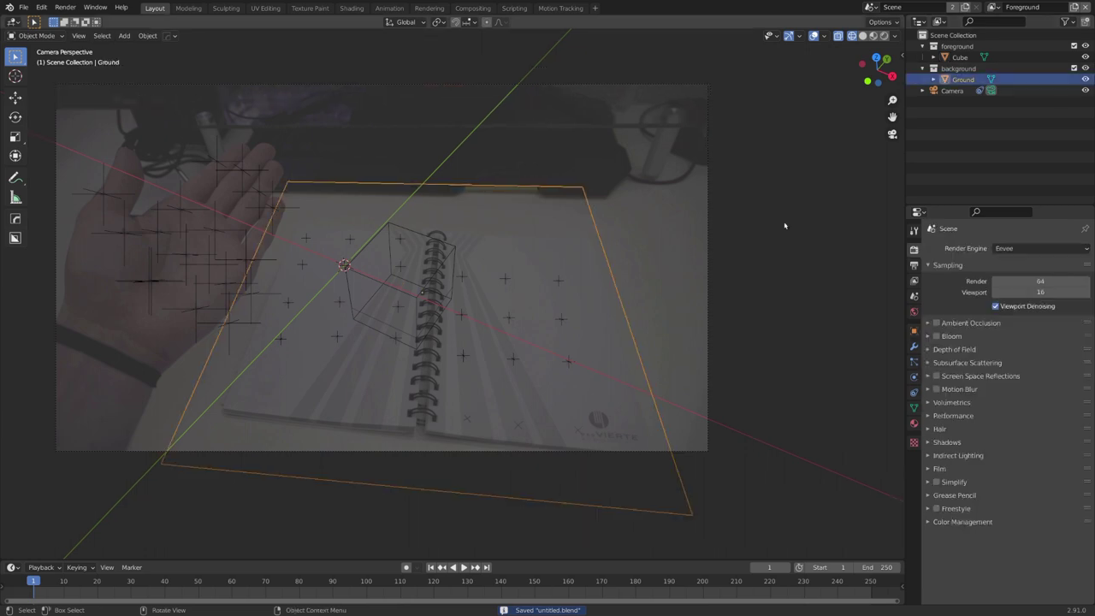
click(1017, 248)
click(1012, 273)
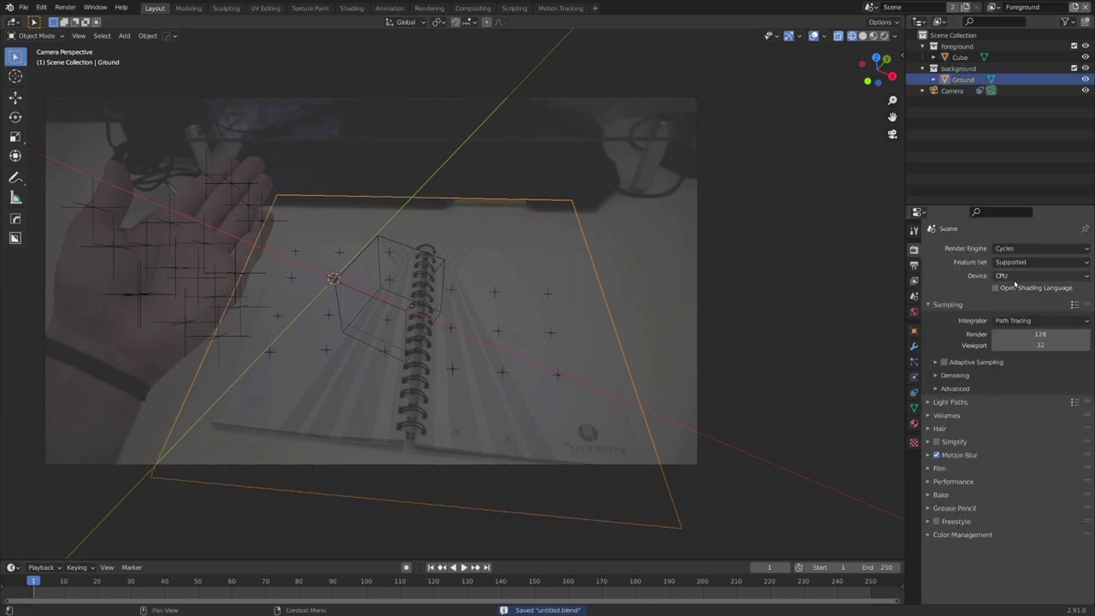
click(1017, 248)
click(1015, 299)
- Set the Ground plane as a Shadow Catcher in its object visibility settings
click(913, 330)
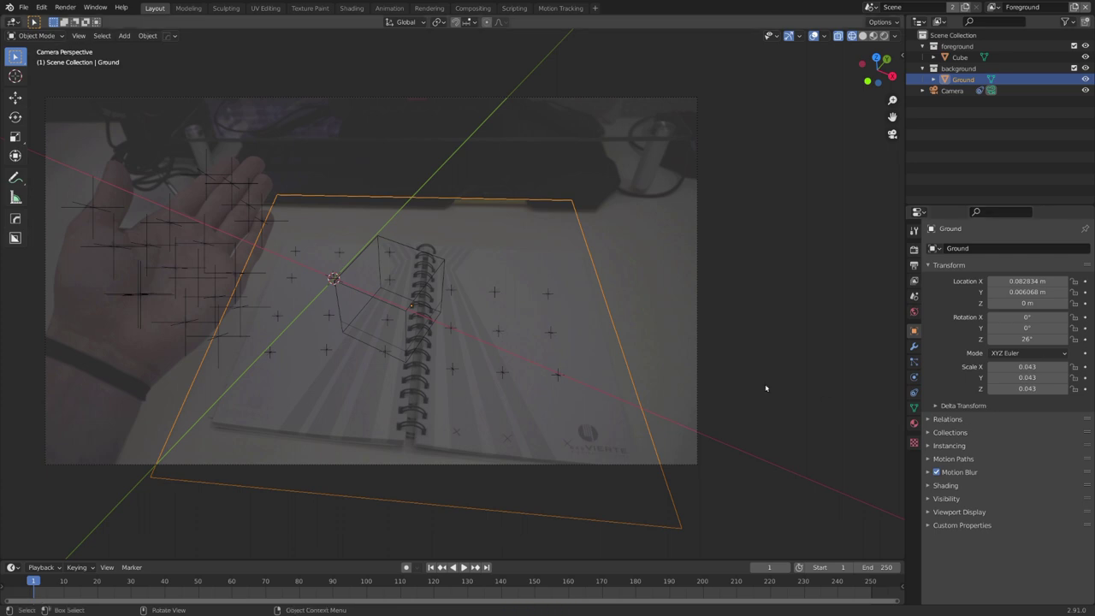
click(951, 486)
click(946, 518)
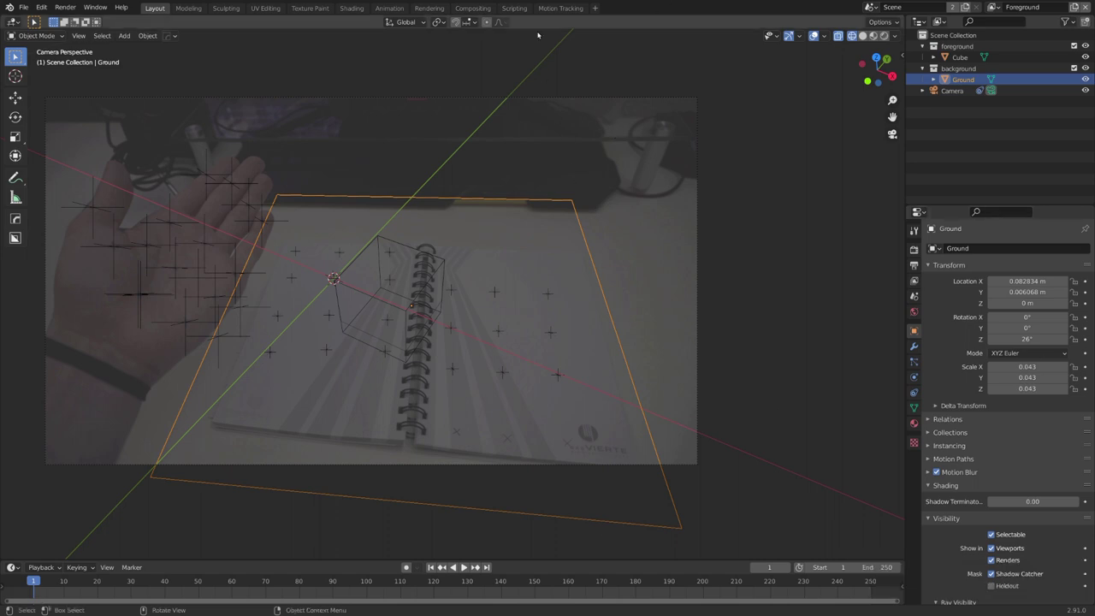
- Save the file, preview the camera view in Rendered shading, and enable a transparent film background for the render
key(ctrl+s)
key(z)
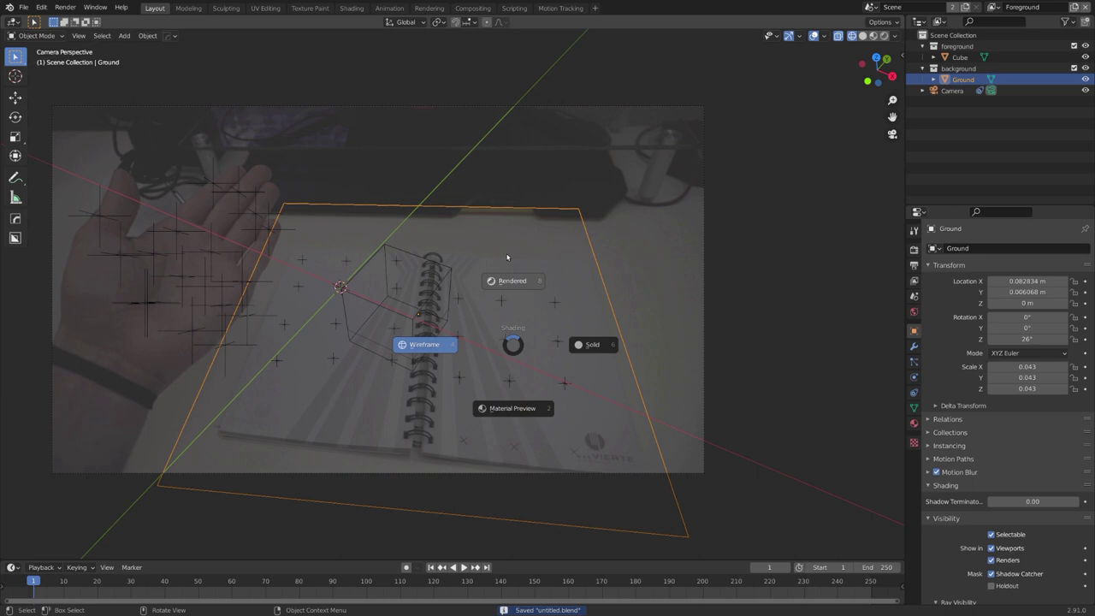
click(506, 257)
key(alt+a)
click(913, 249)
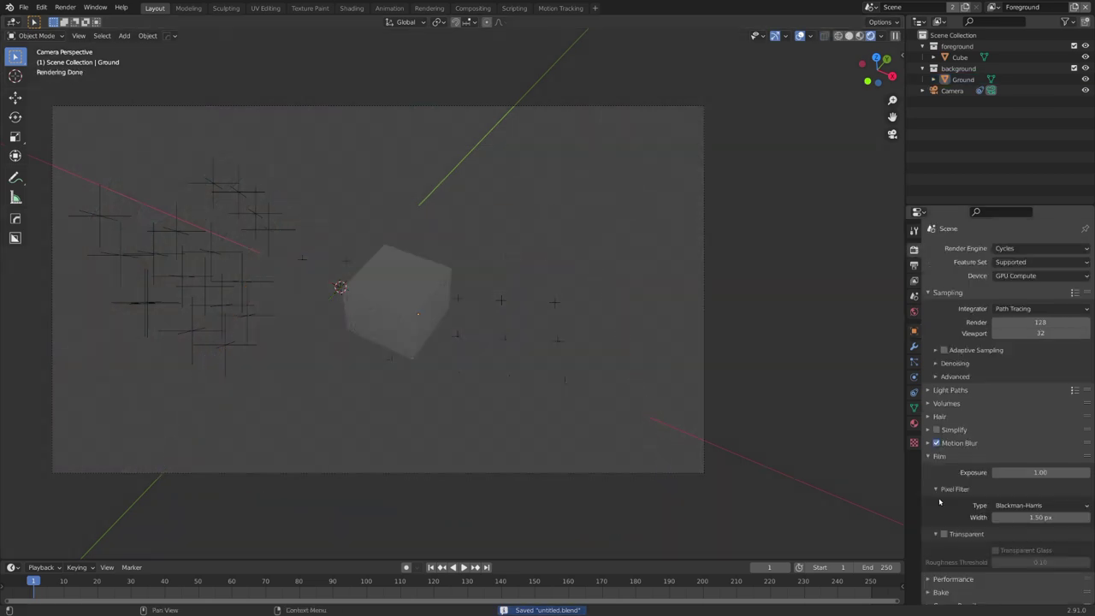
click(943, 534)
scroll(650, 367, up, 1)
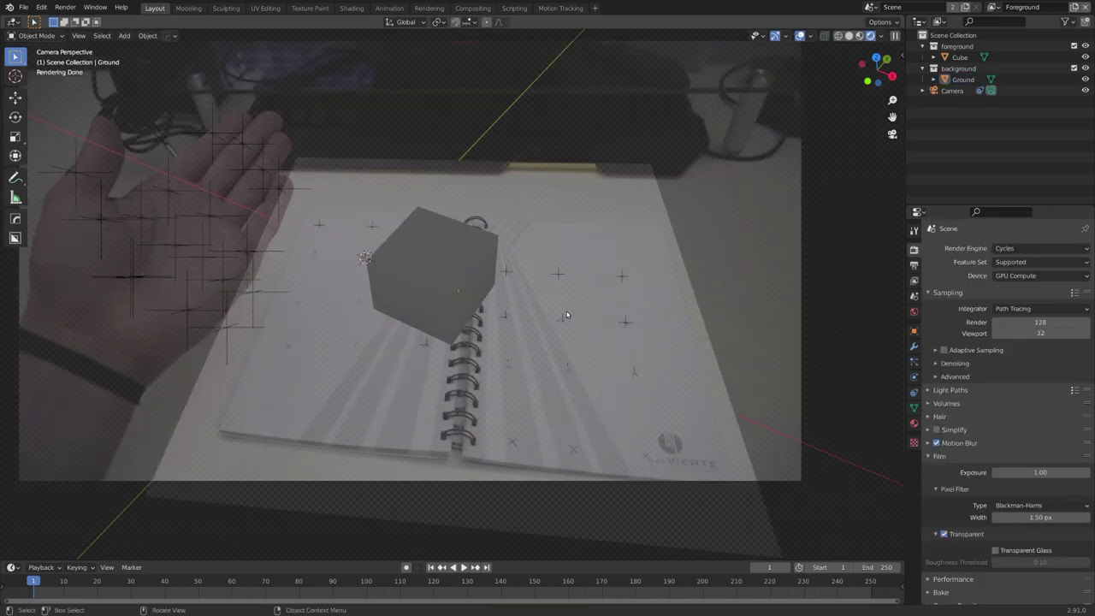
- Examine the view layer options available for the background collection in the Foreground view layer
right_click(957, 68)
mouse_move(864, 227)
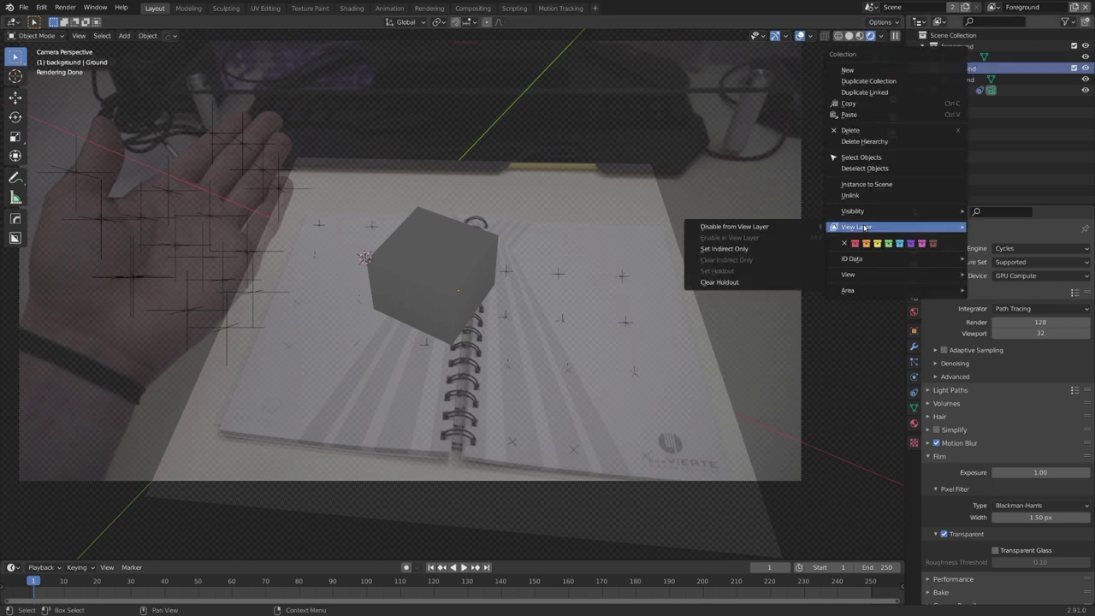
click(977, 68)
right_click(962, 74)
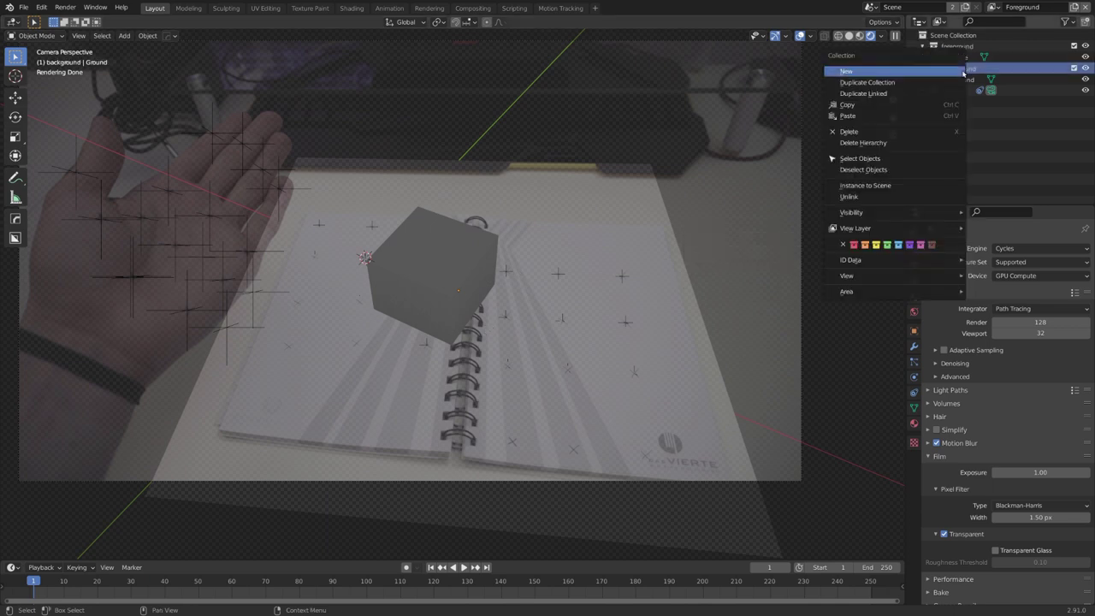
click(963, 73)
right_click(955, 72)
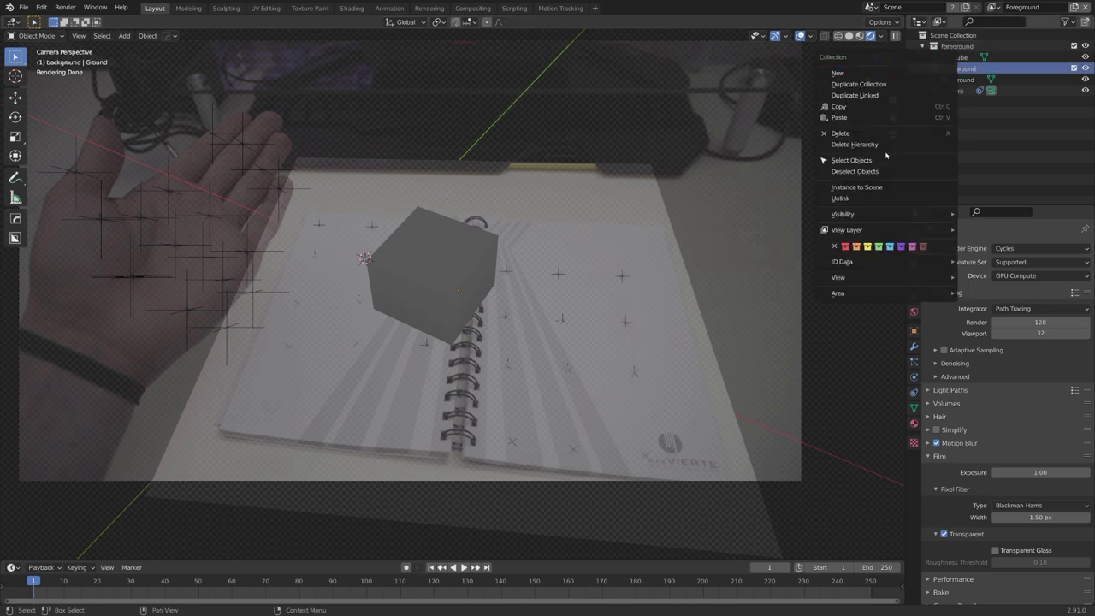
right_click(857, 246)
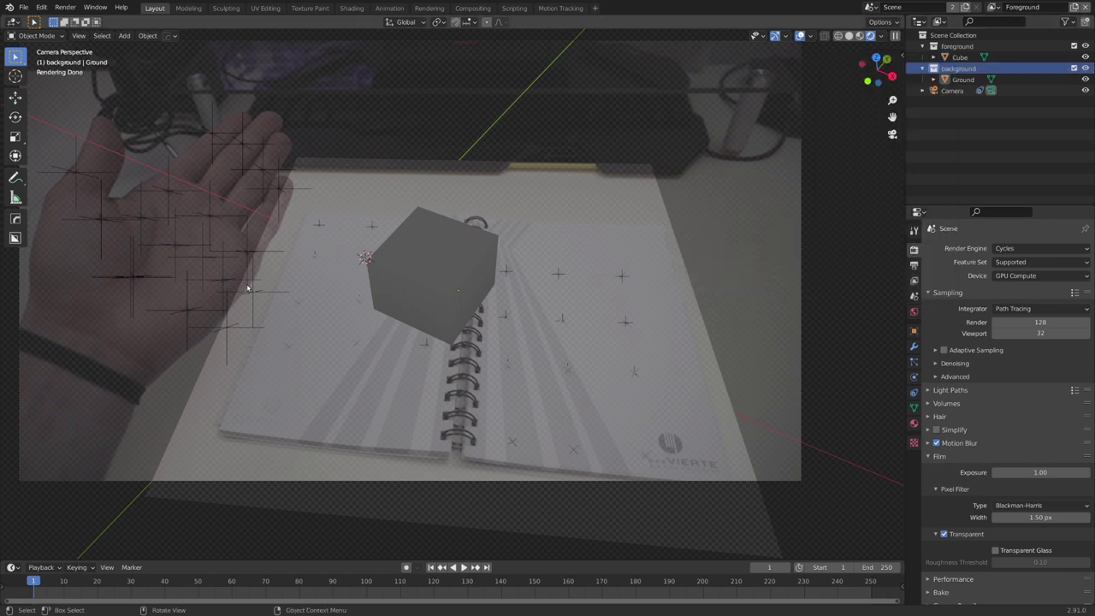
- Switch to the Background view layer and examine the view layer options of the foreground collection
click(992, 6)
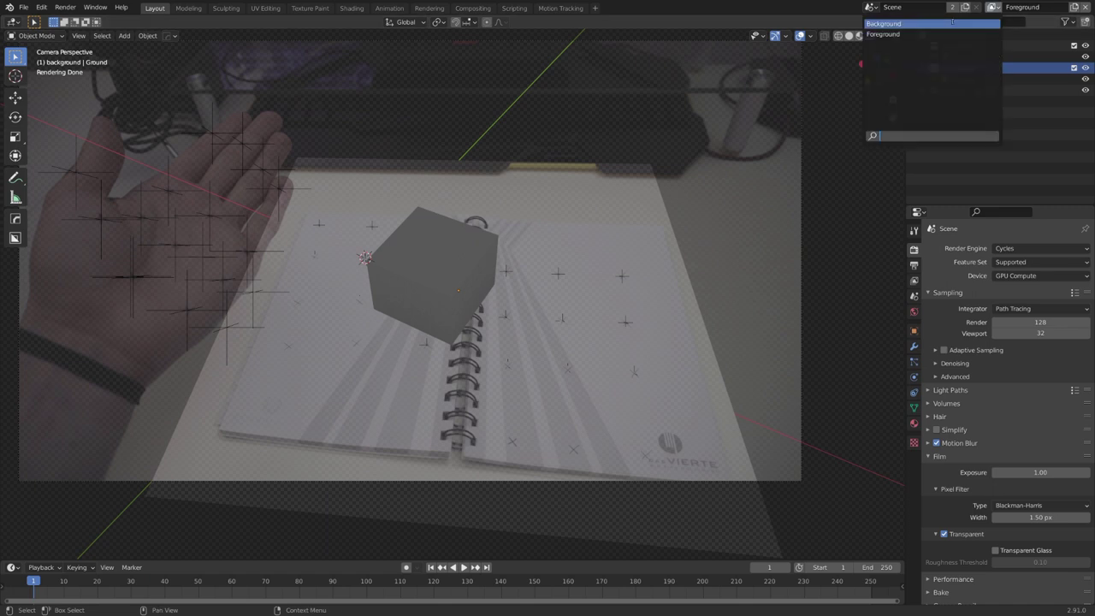
click(952, 23)
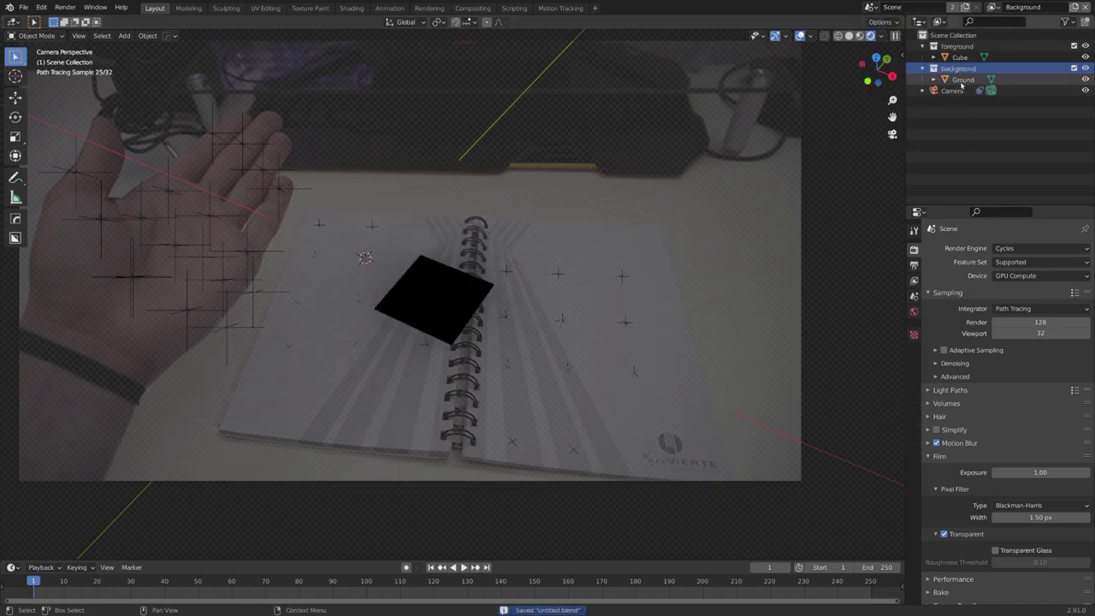
click(956, 46)
right_click(950, 47)
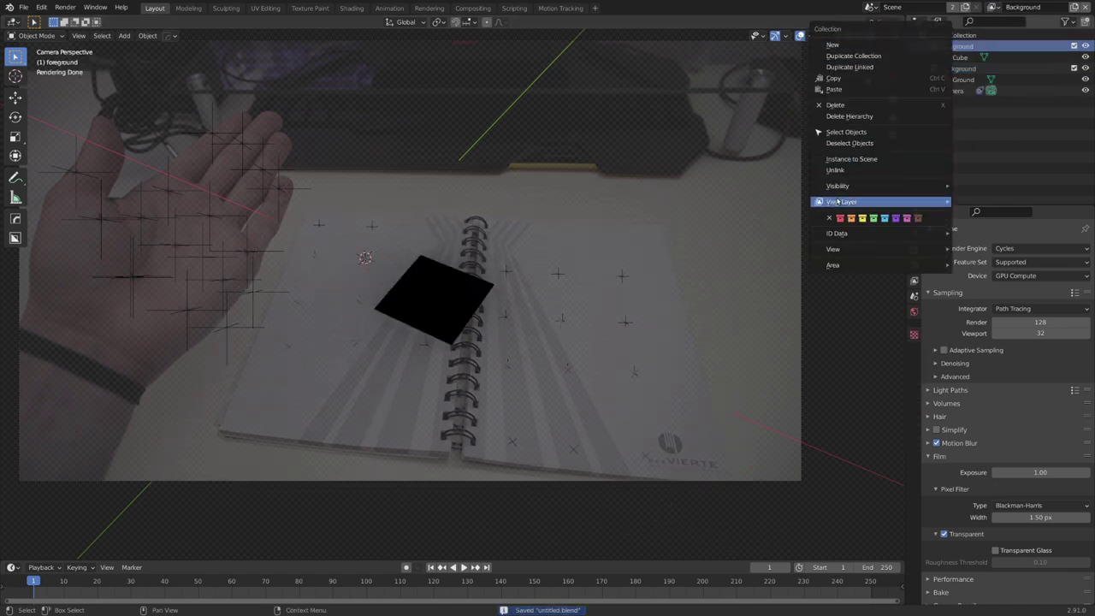
mouse_move(864, 202)
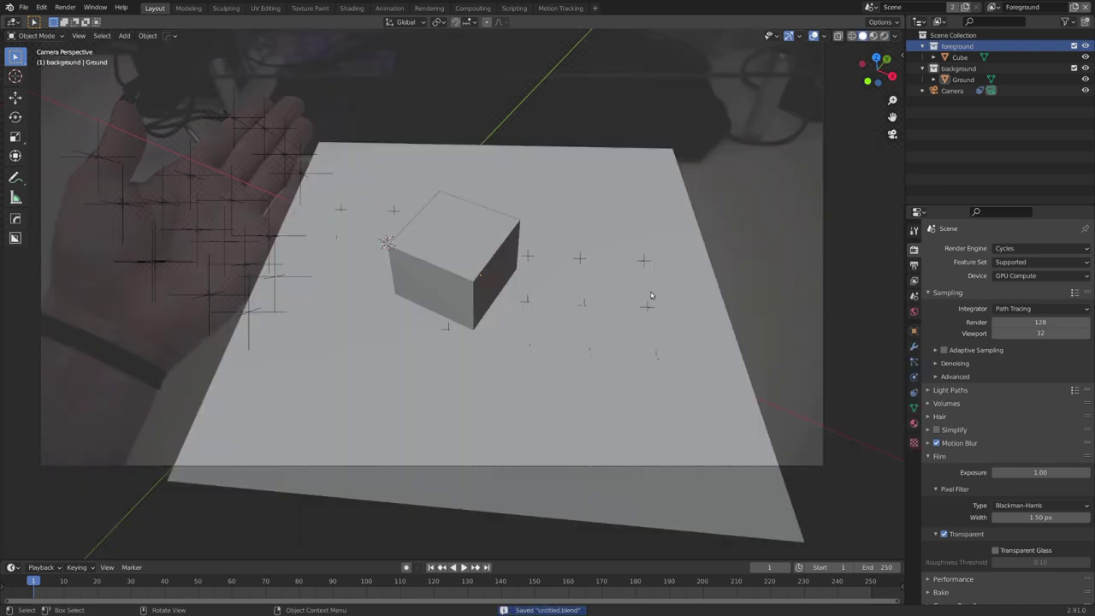
- Add a plane mesh at the 3D cursor in the background collection
shift+middle_drag(482, 318, 557, 311)
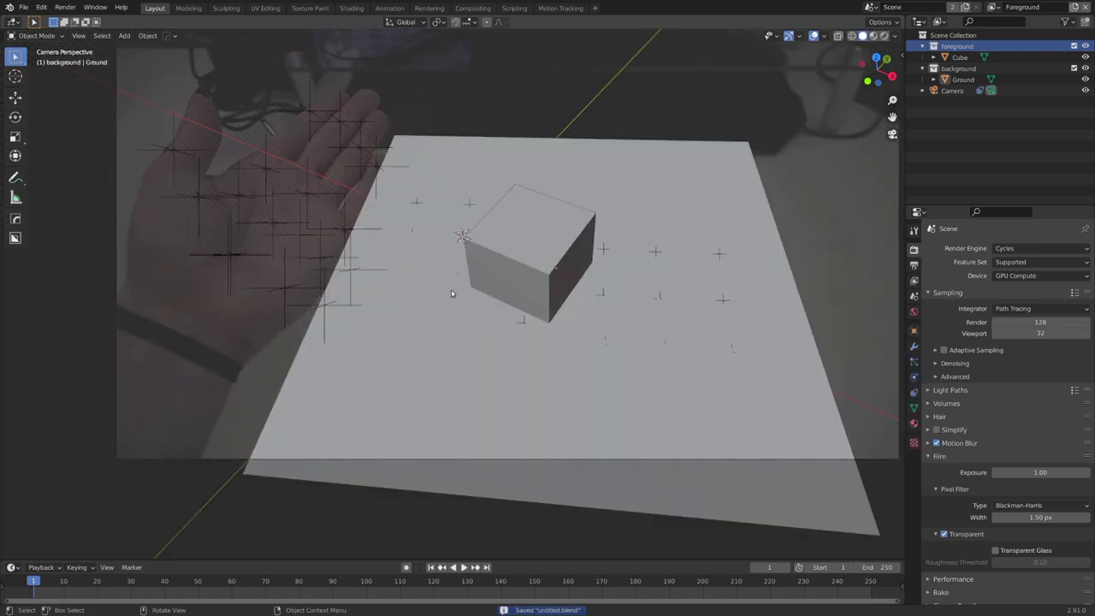
middle_drag(356, 242, 382, 257)
scroll(462, 278, down, 7)
key(shift+a)
mouse_move(487, 284)
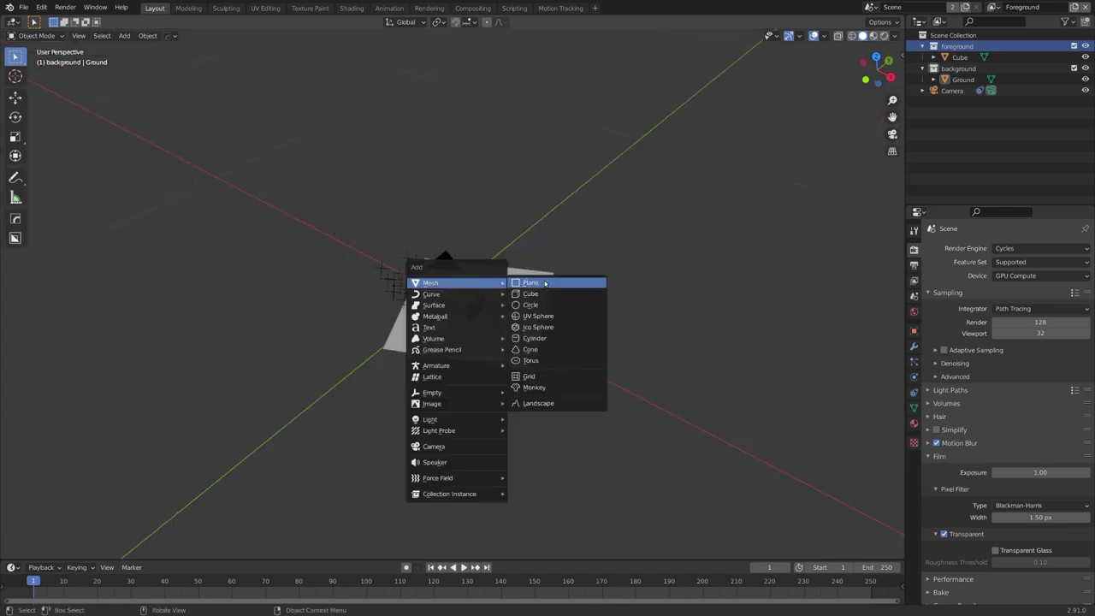
click(545, 283)
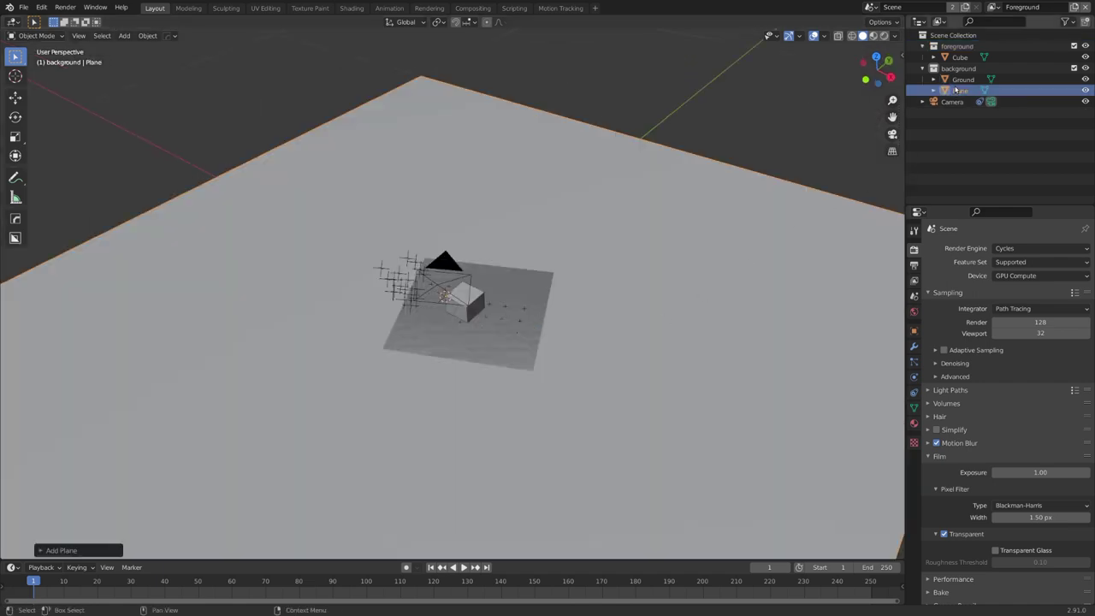
- Give the new plane an Object Solver constraint with Hand as the object and Camera as the camera
middle_drag(721, 284, 770, 291)
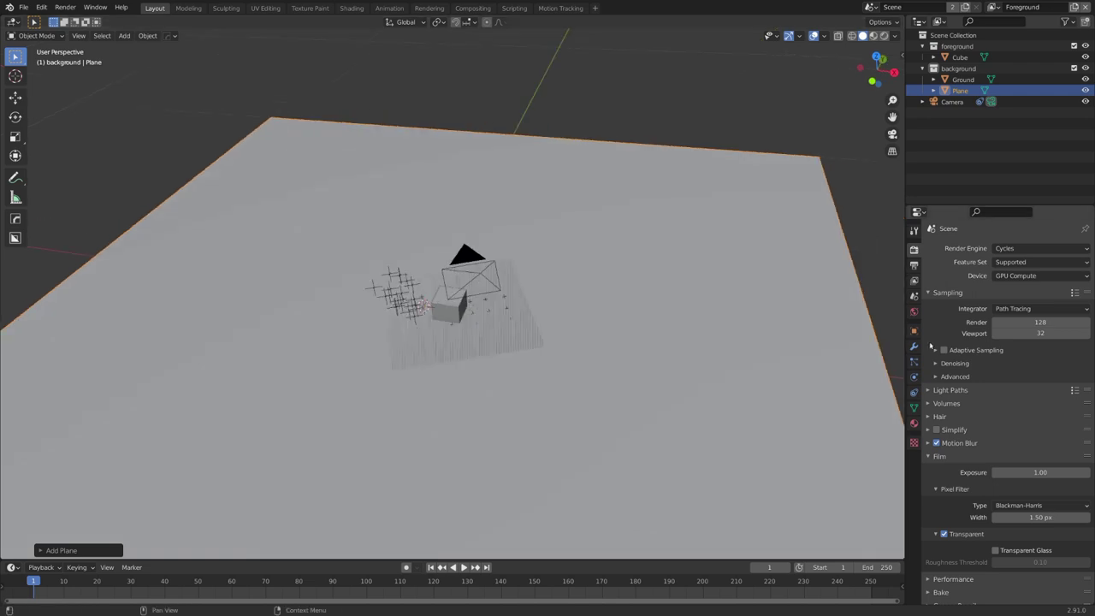
click(913, 392)
click(968, 248)
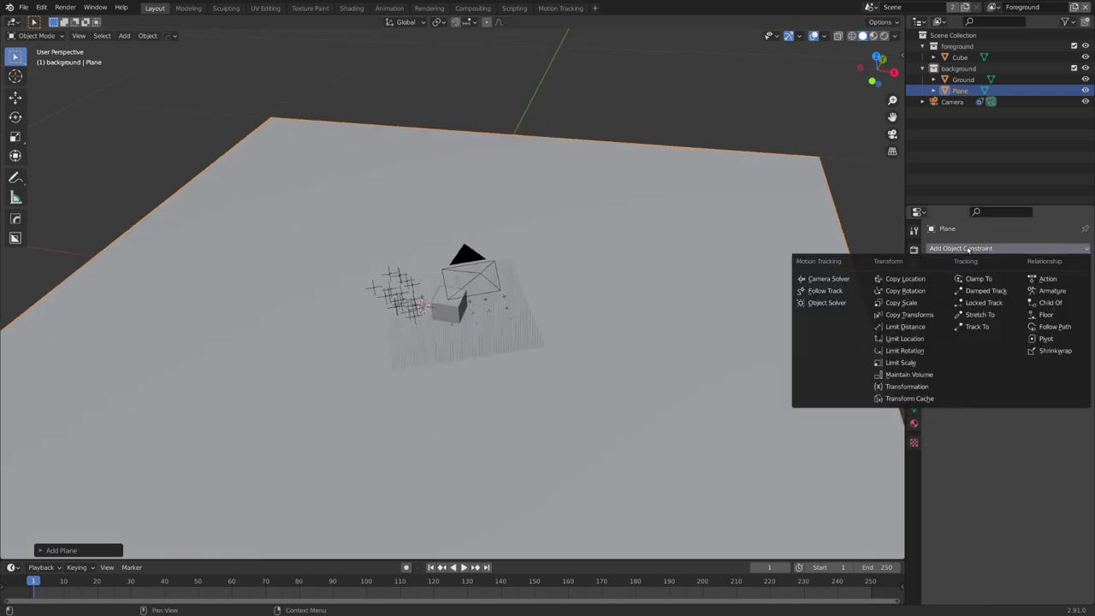
click(835, 303)
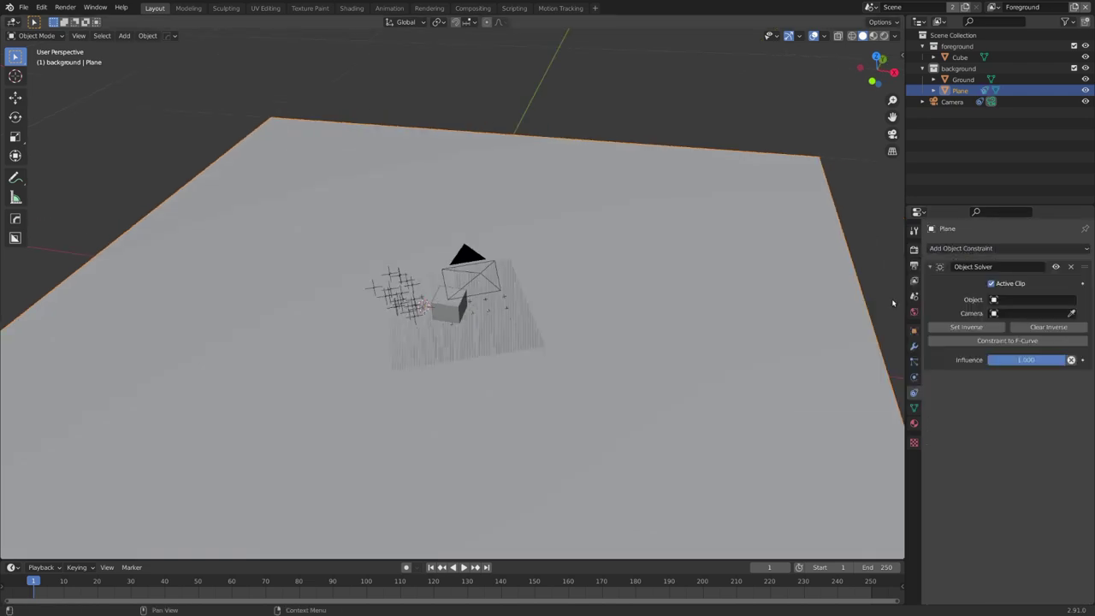
click(997, 299)
click(996, 327)
click(1005, 313)
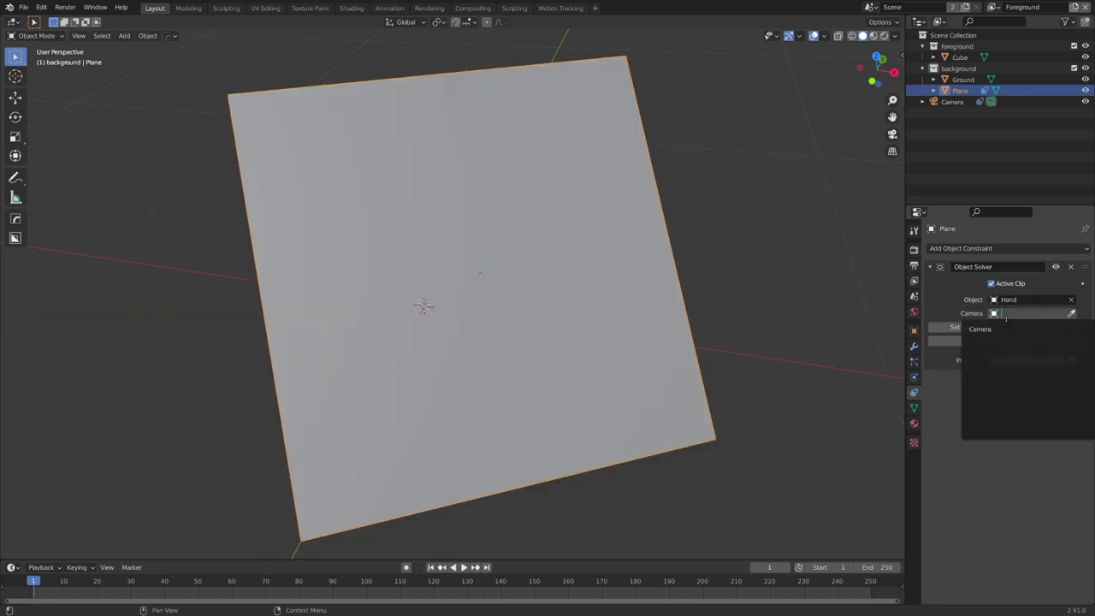
click(996, 330)
- Play the plane's solved motion, scale the plane down, and move it toward the hand's tracking markers
scroll(735, 363, down, 4)
middle_drag(658, 363, 685, 336)
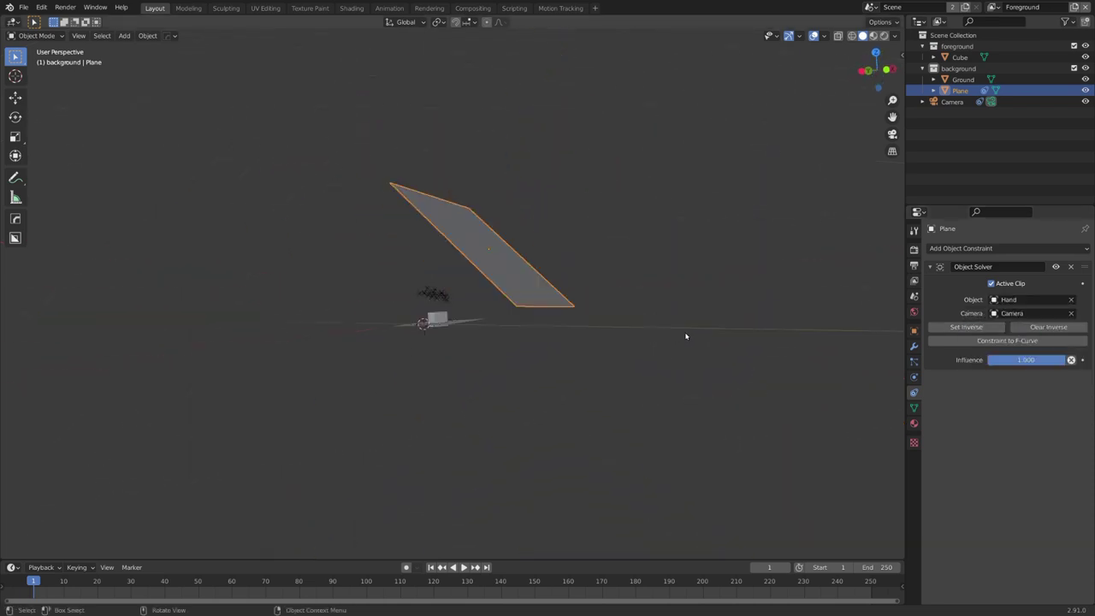
key(space)
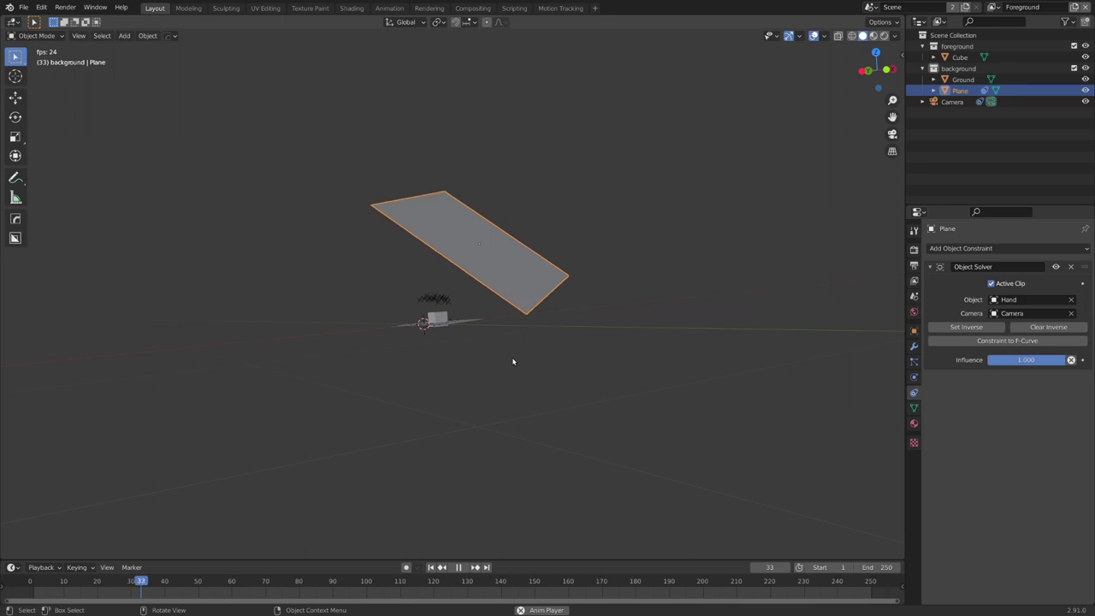
key(space)
key(s)
click(530, 273)
key(g)
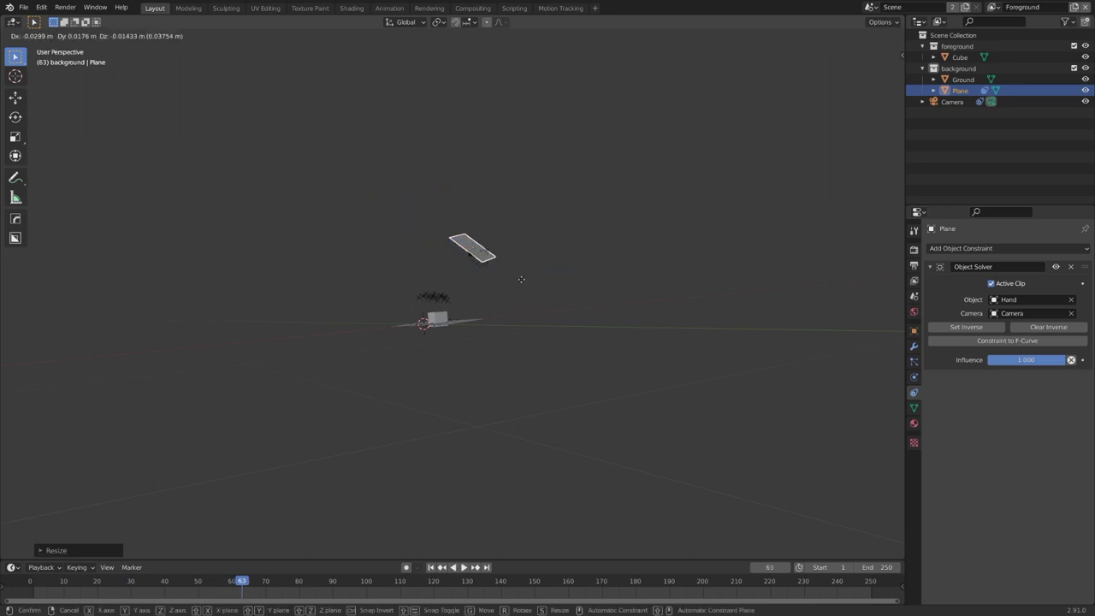
click(487, 330)
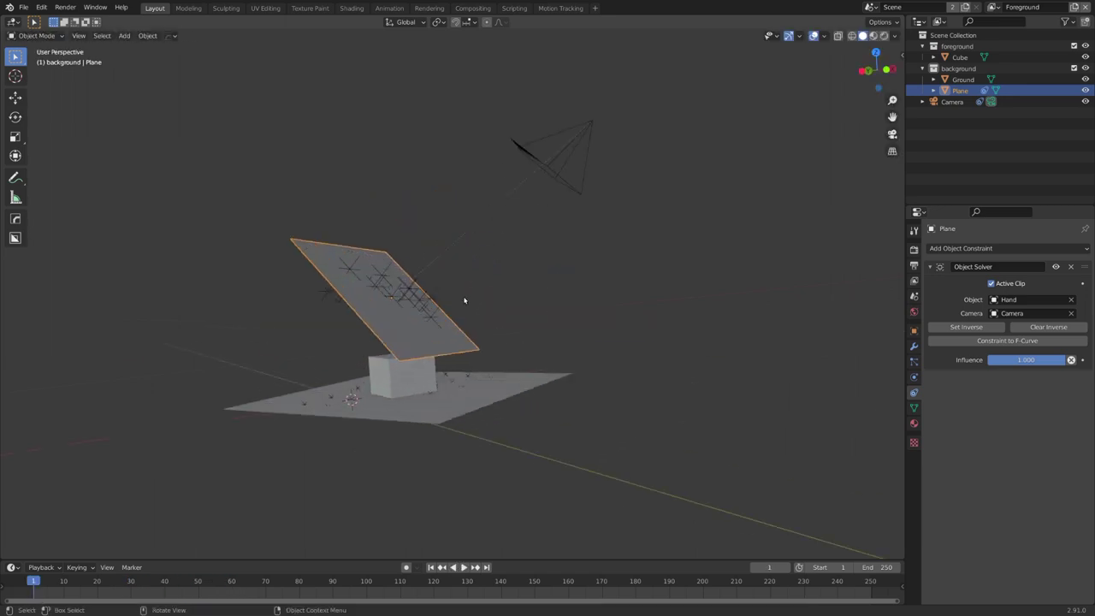
- Rotate and move the plane so that it lies along the tracking markers on the palm
middle_drag(465, 301, 448, 342)
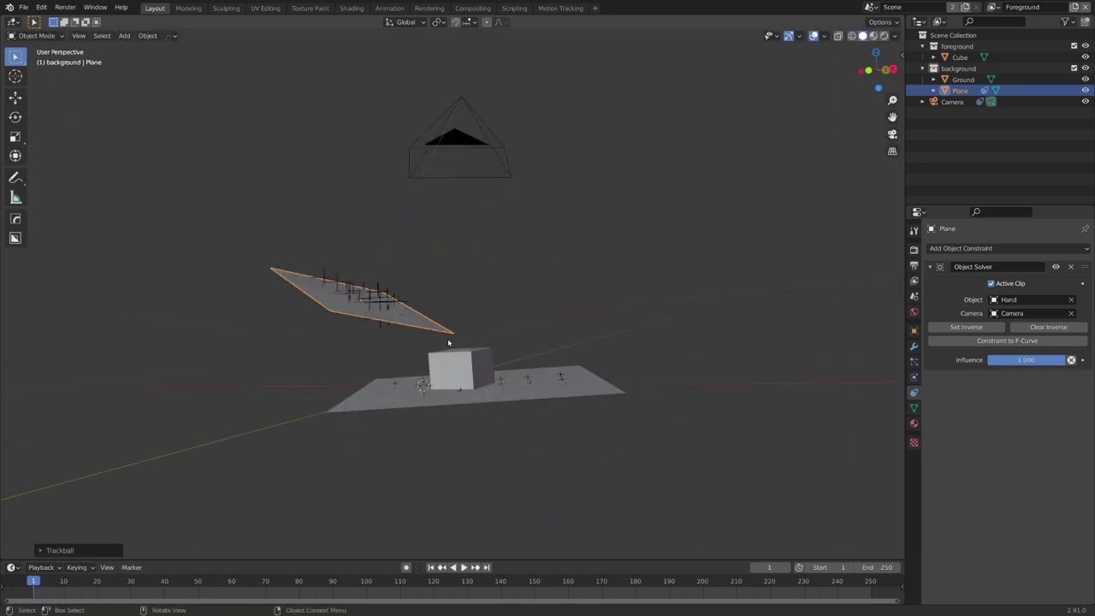
key(KP_0)
middle_drag(508, 341, 520, 381)
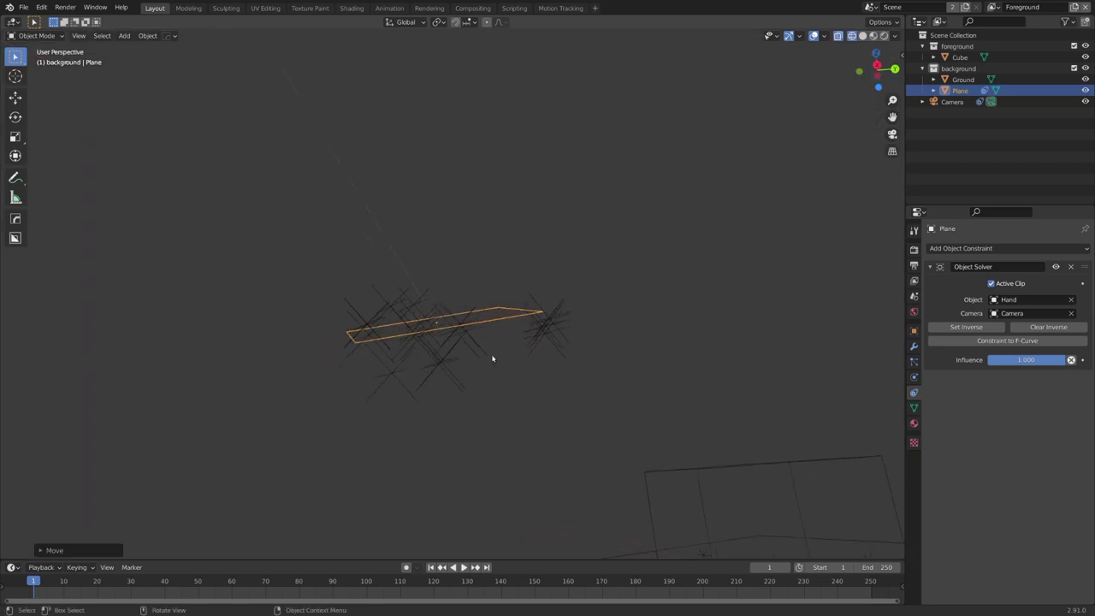
key(g)
click(487, 357)
- Save the file and play the footage through the camera to check that the plane follows the hand
key(KP_0)
key(ctrl+s)
key(space)
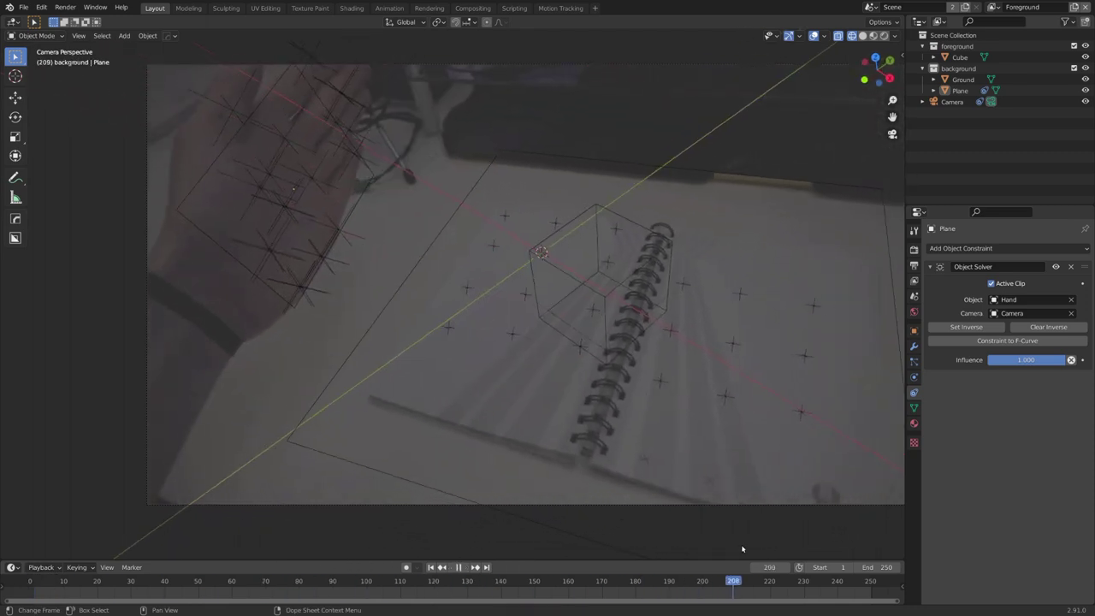
key(space)
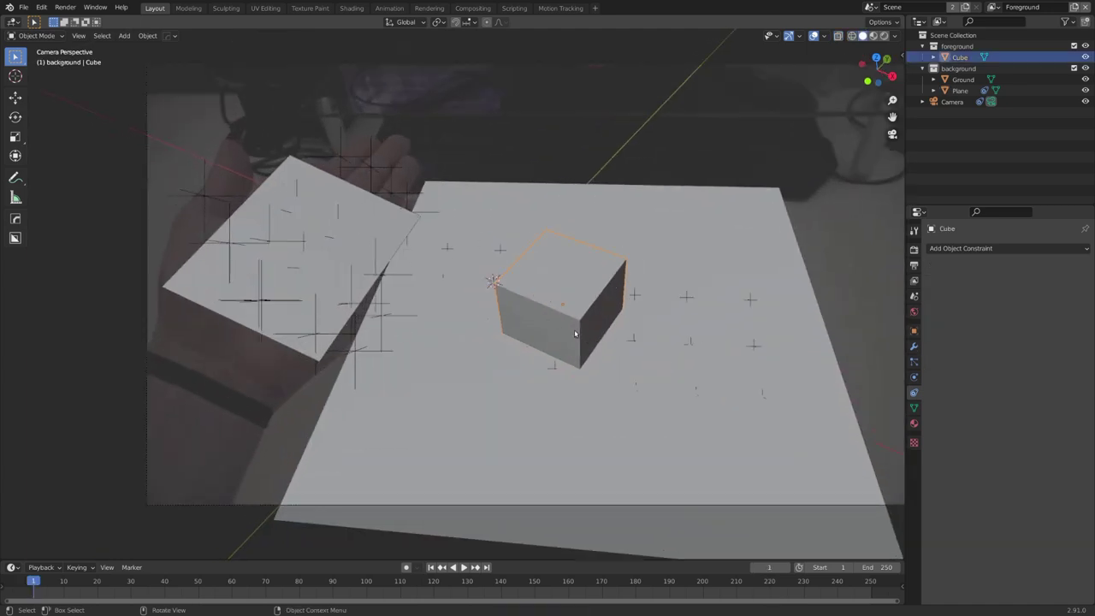
- Move the cube off the notebook toward the hand and scale it down to about 0.44 of its size
key(KP_0)
key(g)
click(491, 279)
middle_drag(491, 279, 622, 340)
key(s)
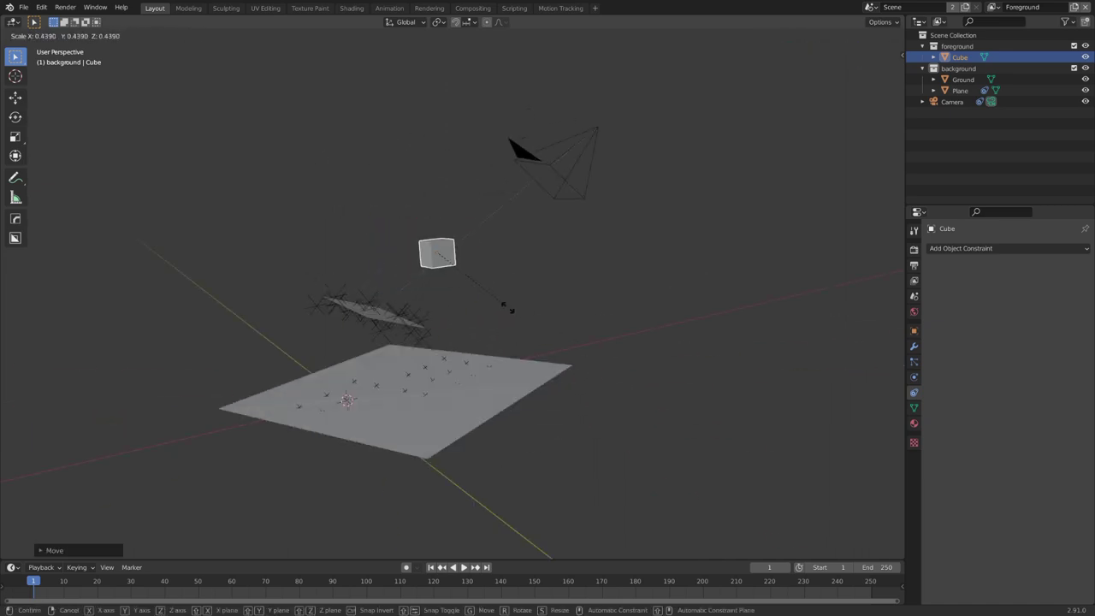
click(507, 308)
- Position the cube just above the hand plane and save the file
key(g)
mouse_move(516, 334)
middle_down()
mouse_move(460, 333)
mouse_move(599, 339)
mouse_move(474, 354)
mouse_move(523, 331)
middle_up()
click(460, 345)
key(g)
click(496, 343)
key(ctrl+s)
- Enable Rigid Body physics on the cube with the Active type
scroll(498, 339, up, 3)
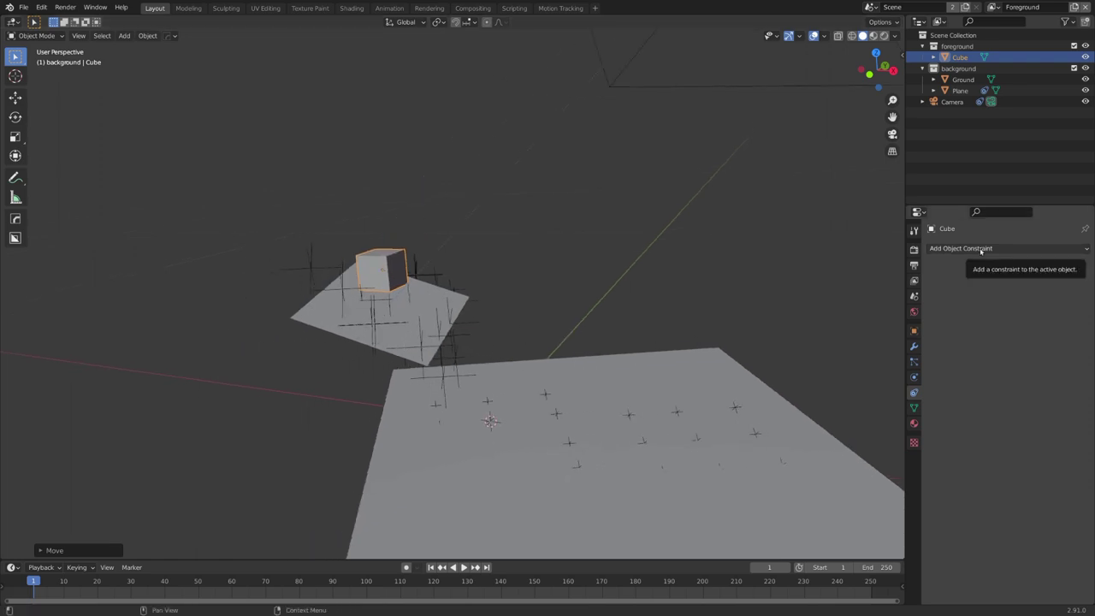
middle_drag(599, 299, 560, 305)
click(913, 376)
click(1043, 286)
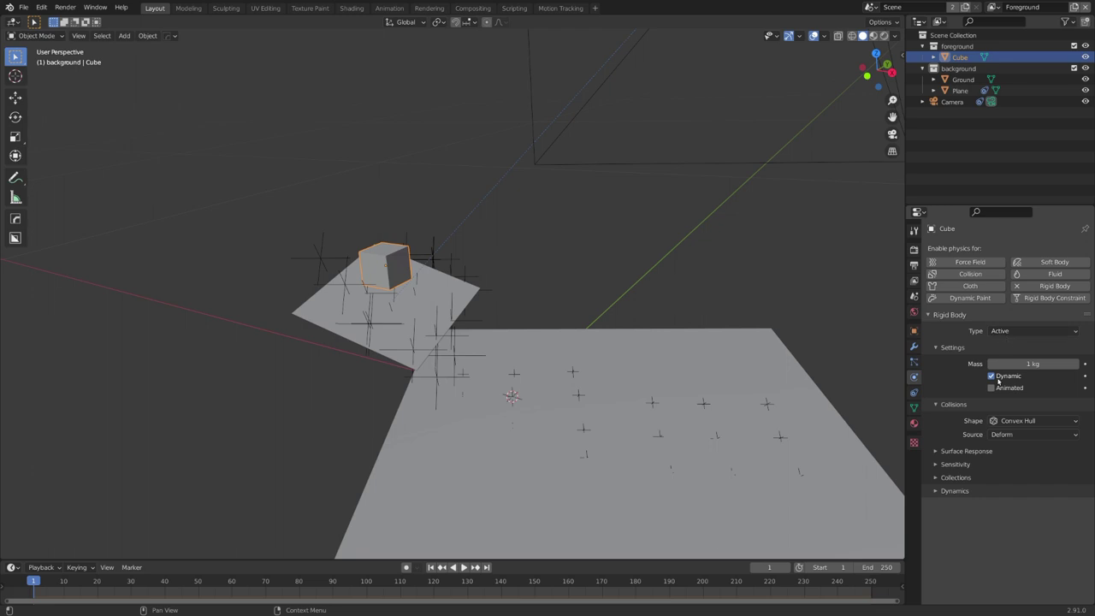
- Play the simulation to check how the cube falls, and return to the first frame
scroll(711, 353, down, 5)
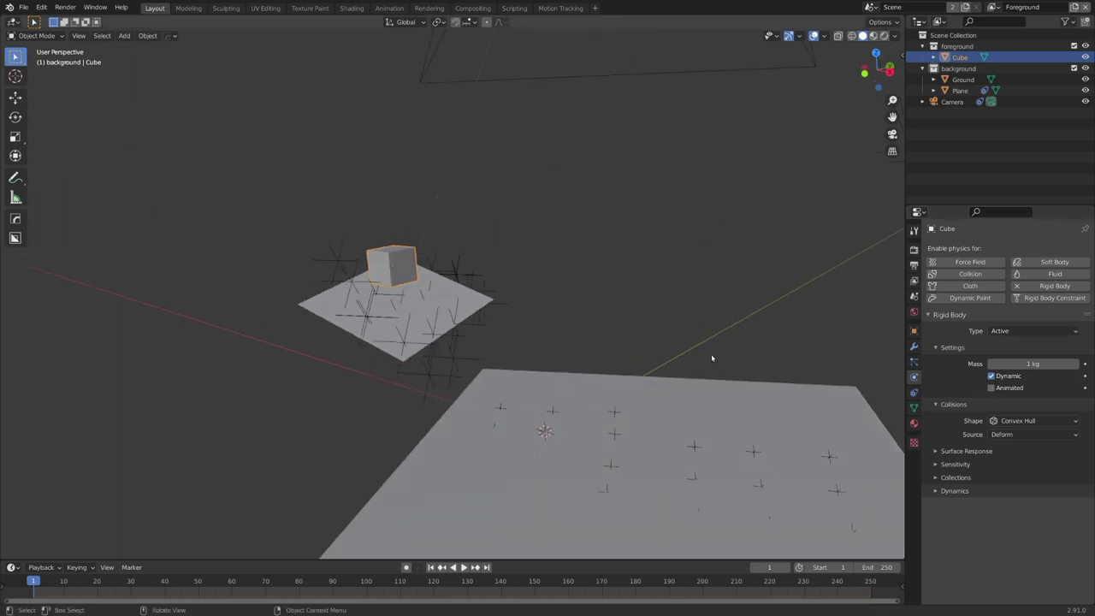
key(space)
scroll(675, 377, down, 6)
middle_drag(674, 377, 650, 306)
key(space)
key(shift+Left)
- Make the hand plane a Passive rigid body with Animated enabled
scroll(560, 283, up, 5)
click(560, 277)
click(561, 276)
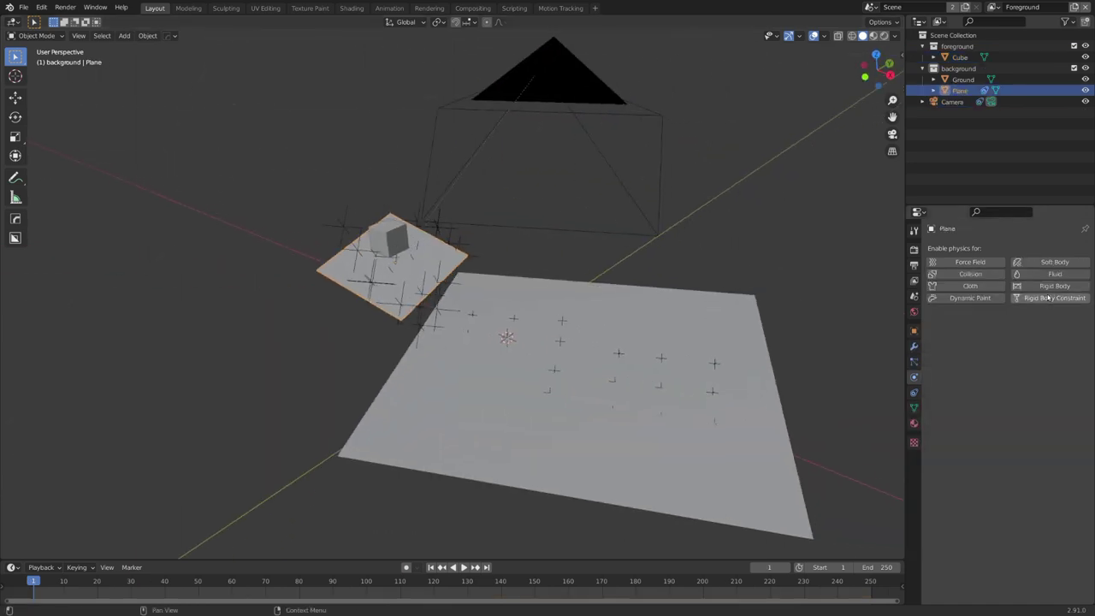
click(1050, 288)
click(1010, 330)
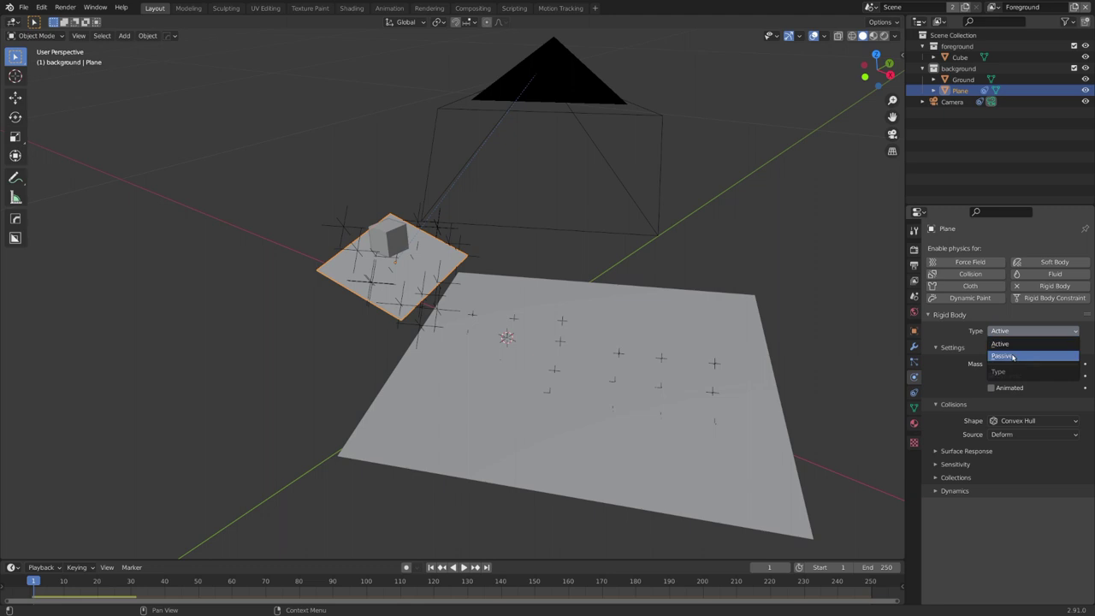
click(1008, 356)
- Replay the simulation from the first frame to check the cube's collision with the hand plane, and save the file
middle_drag(606, 374, 613, 334)
key(ctrl+s)
key(space)
key(space)
key(shift+Left)
key(space)
middle_drag(595, 374, 516, 296)
key(space)
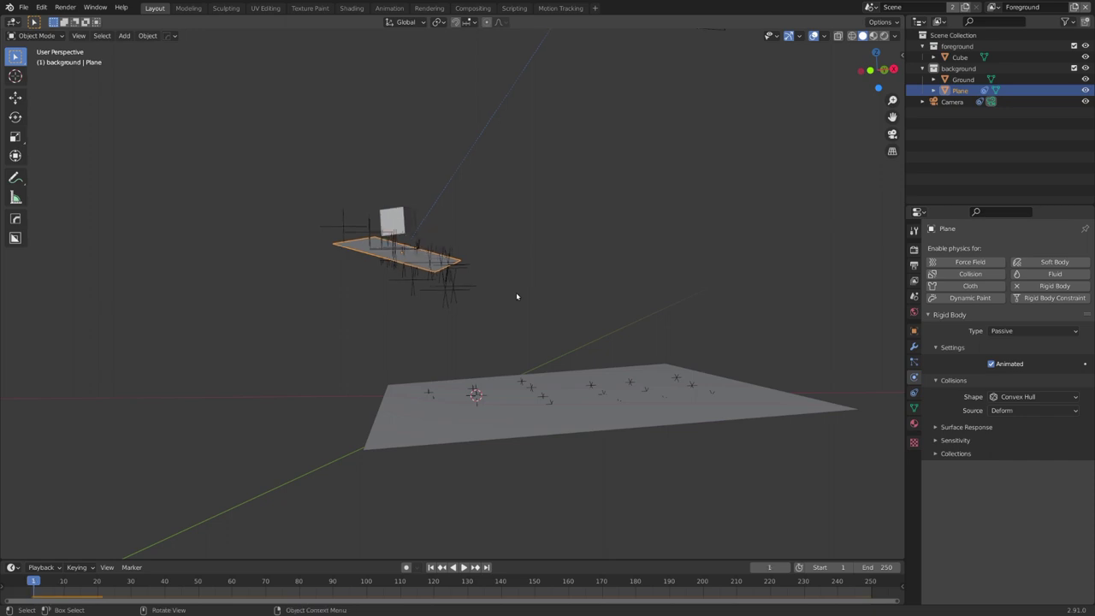
key(shift+Left)
key(ctrl+s)
- Set the surface friction of both the hand plane and the cube to 10
middle_drag(516, 295, 538, 307)
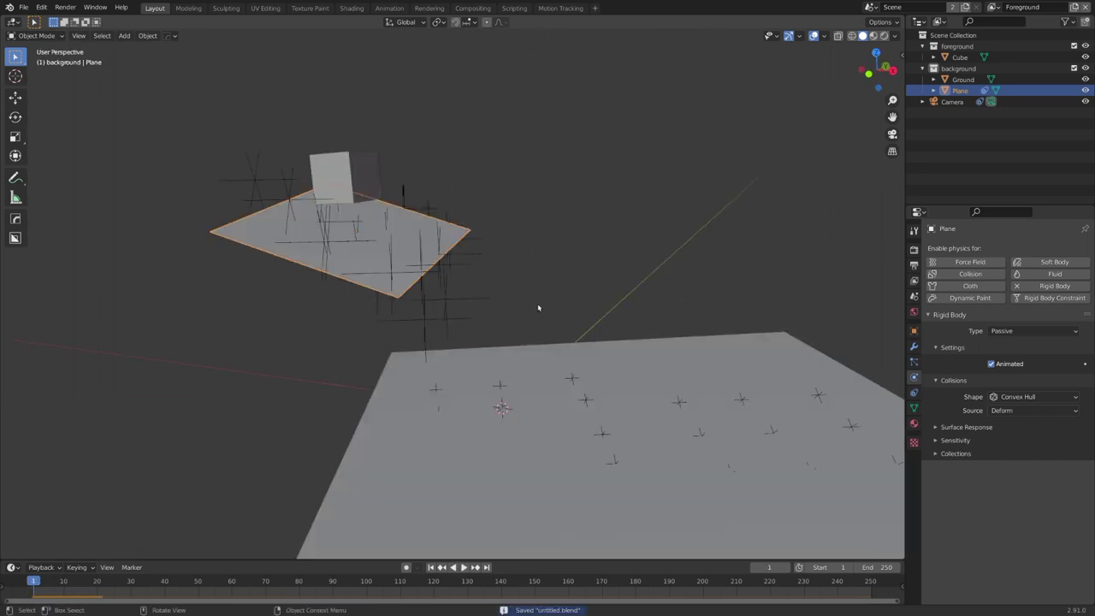
click(968, 427)
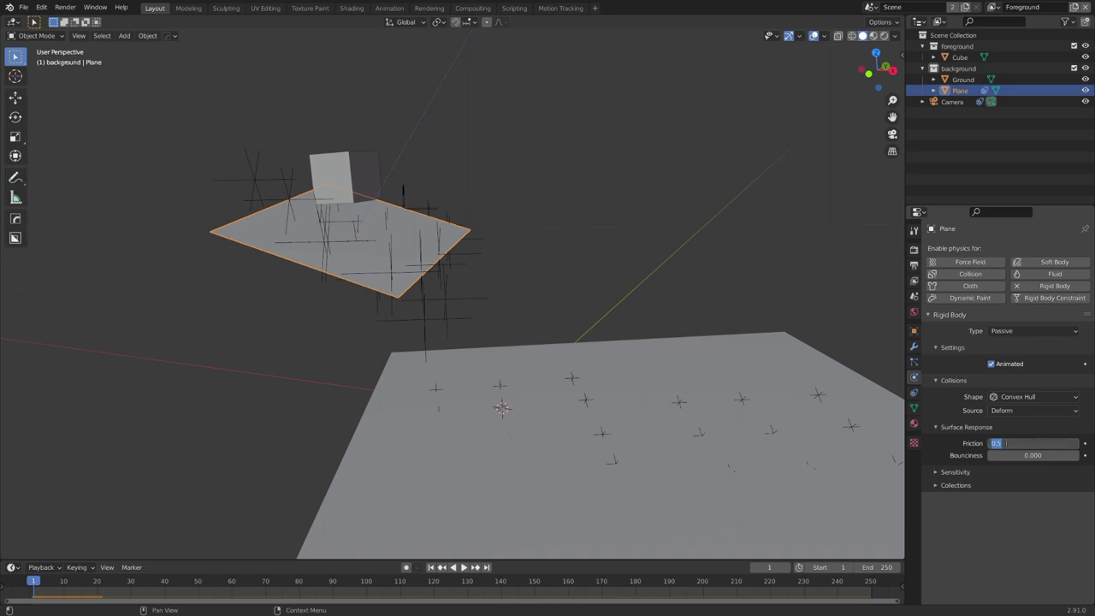
key(Return)
click(372, 182)
text(10.000)
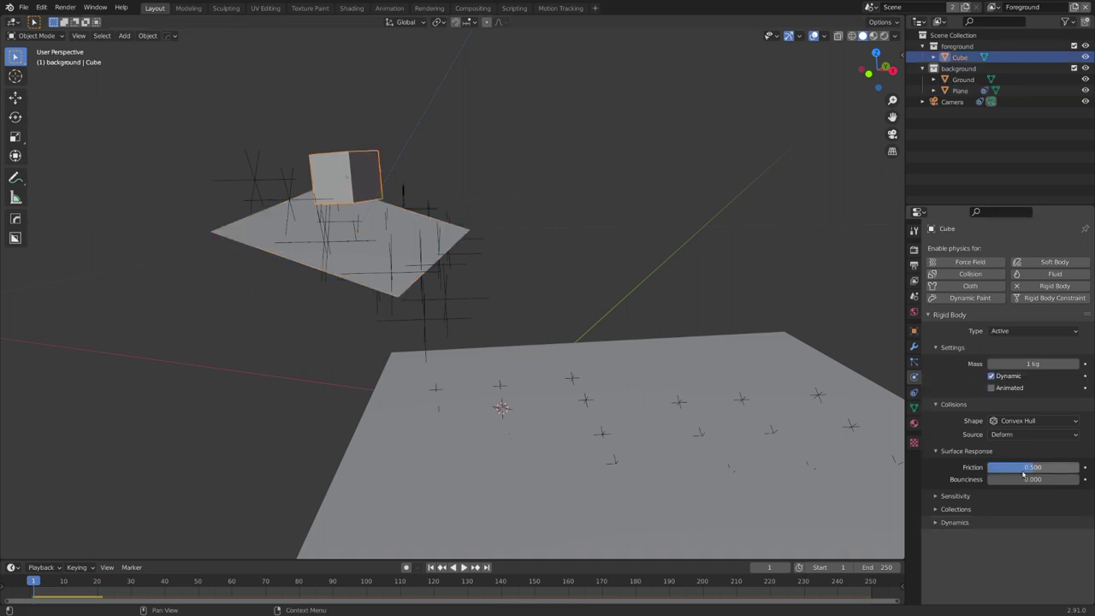
- Rotate the cube freely with two trackball rotations to tilt it above the hand plane
middle_drag(510, 328, 496, 361)
key(r)
key(r)
click(442, 323)
key(r)
key(r)
click(473, 313)
- Play the simulation to check the cube's motion, return to the first frame, and save the file
key(space)
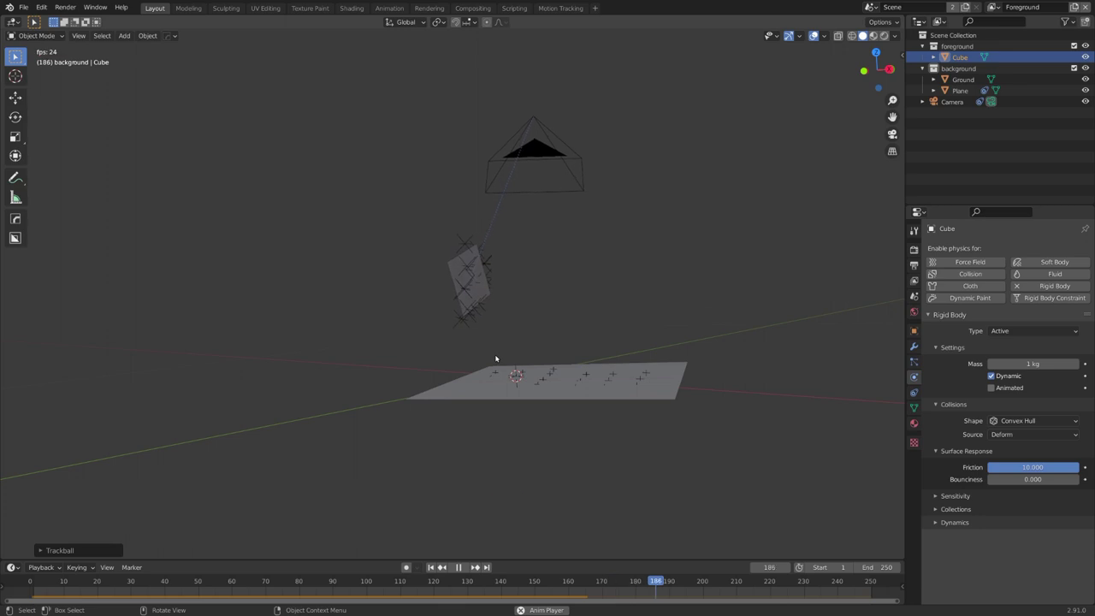
key(shift+Left)
key(ctrl+s)
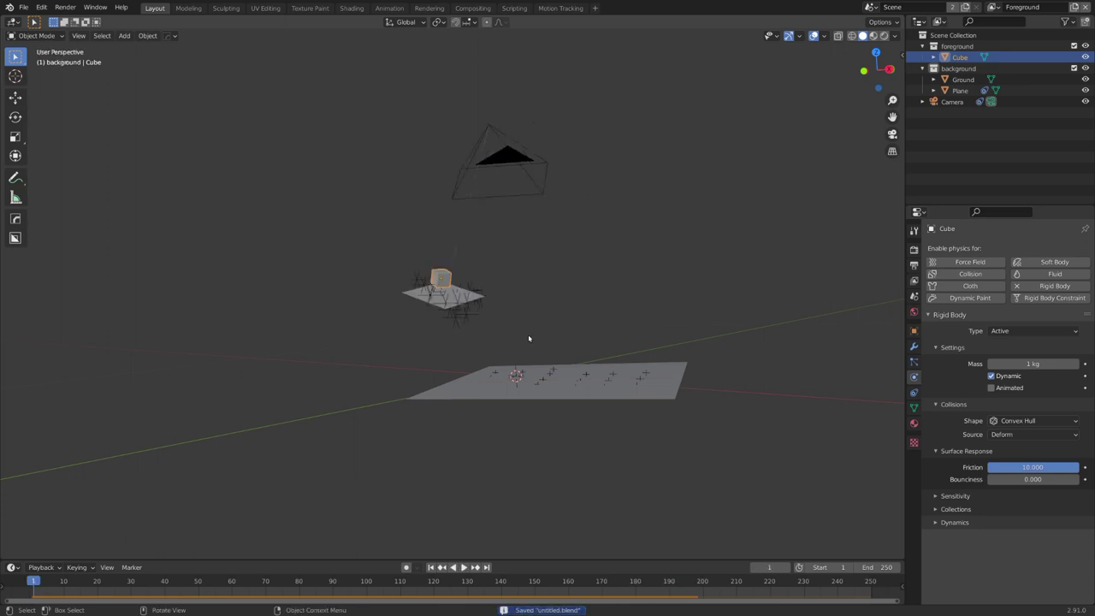
- Enable Rigid Body physics on the ground plane with the Passive type
click(504, 392)
middle_drag(529, 339, 582, 416)
key(KP_0)
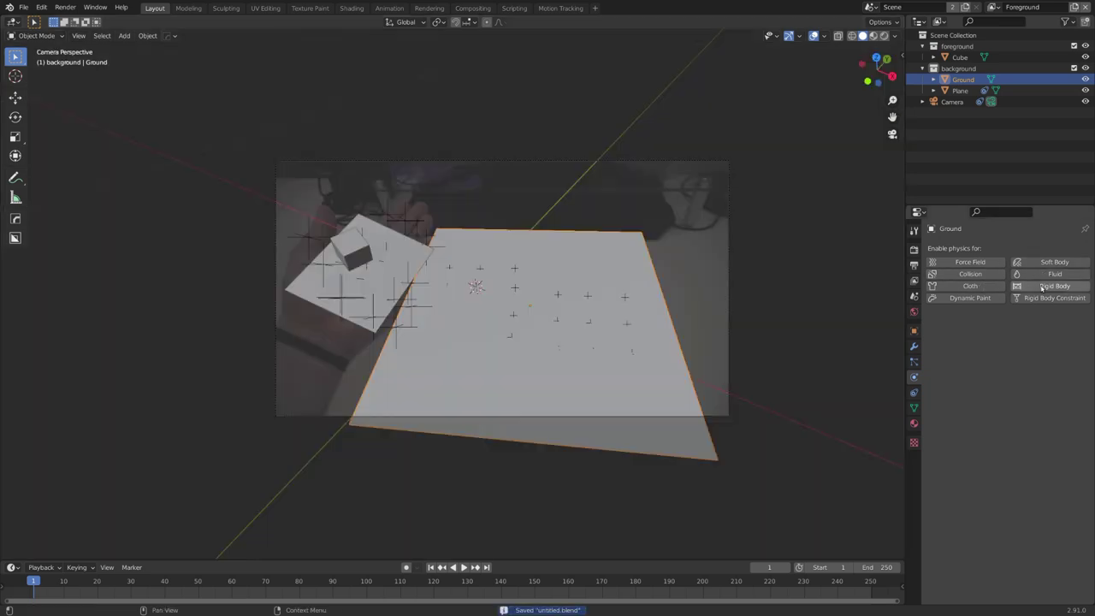
click(1042, 286)
click(1023, 332)
click(1013, 355)
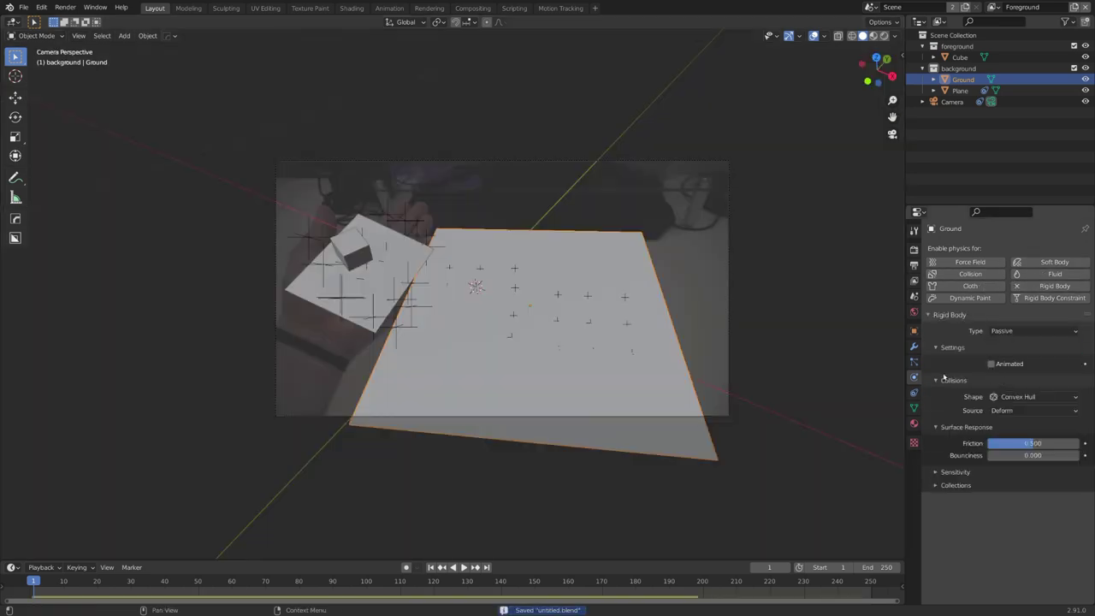
- Play the simulation through the camera view to check how the cube lands on the ground
key(space)
scroll(621, 398, up, 3)
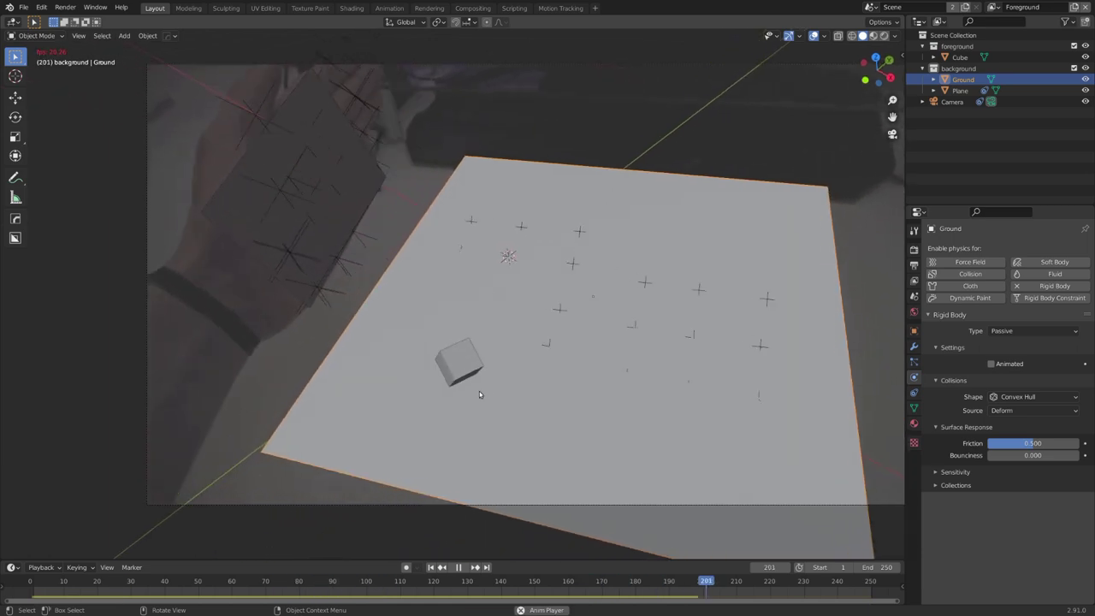
middle_drag(479, 391, 540, 344)
middle_drag(541, 344, 551, 339)
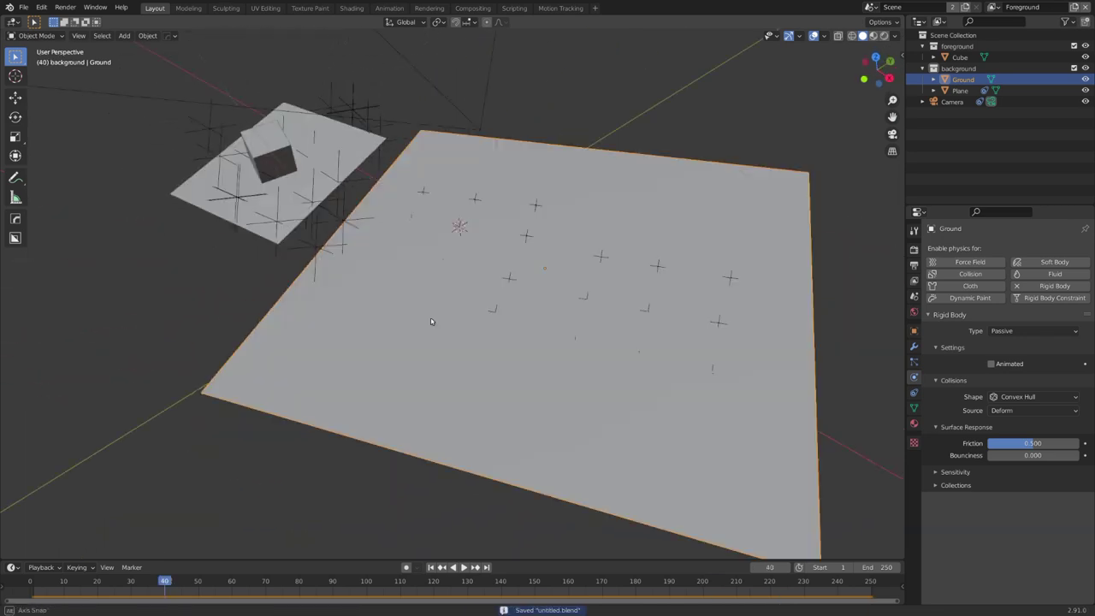
- In the Motion Tracking workspace, adjust the Hand object's scale to reposition its tracks relative to the ground
middle_drag(486, 276, 446, 208)
scroll(432, 305, down, 3)
click(446, 205)
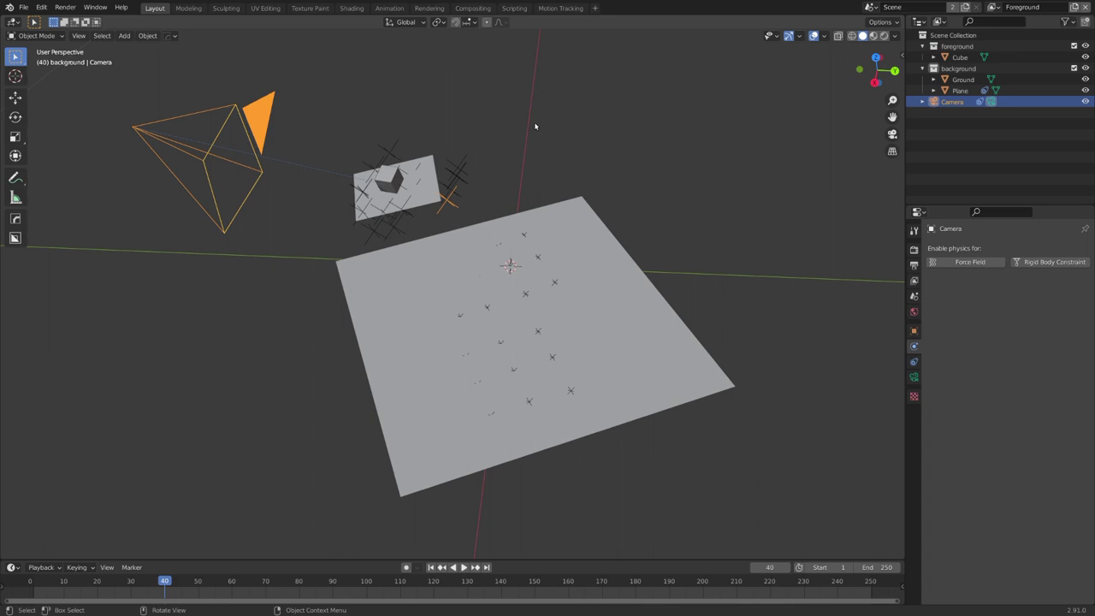
click(560, 8)
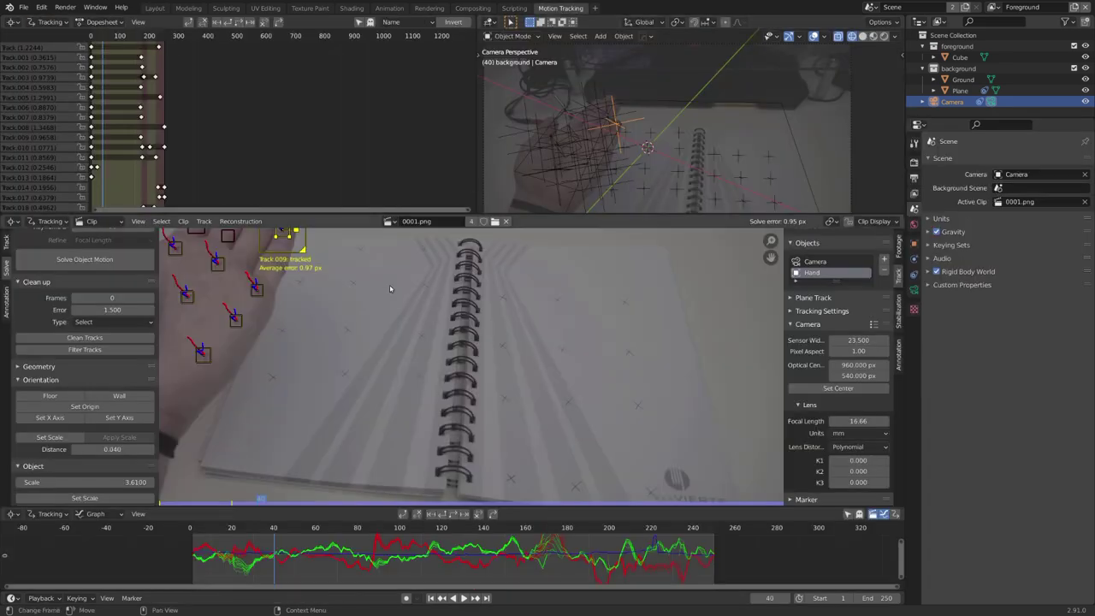
scroll(344, 315, down, 2)
key(ctrl+s)
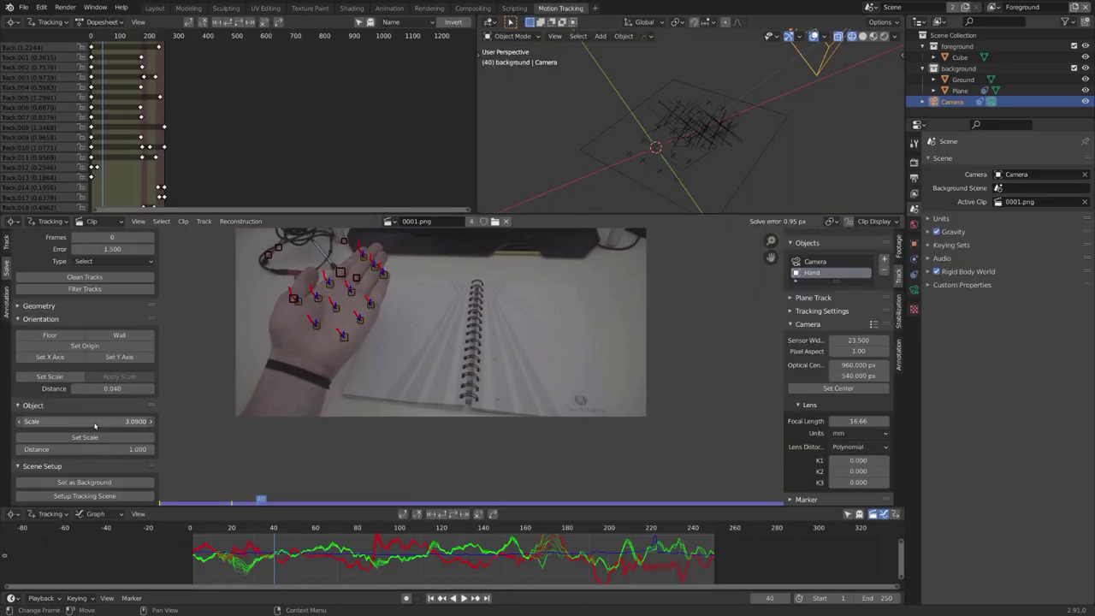
middle_drag(629, 171, 684, 153)
scroll(684, 154, down, 4)
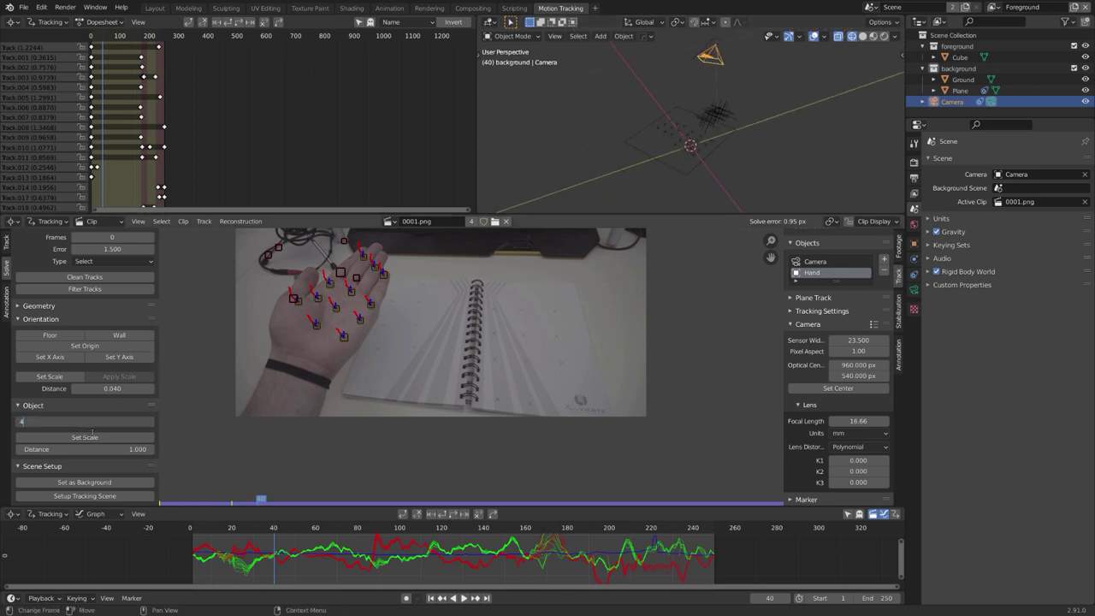
middle_drag(613, 149, 603, 154)
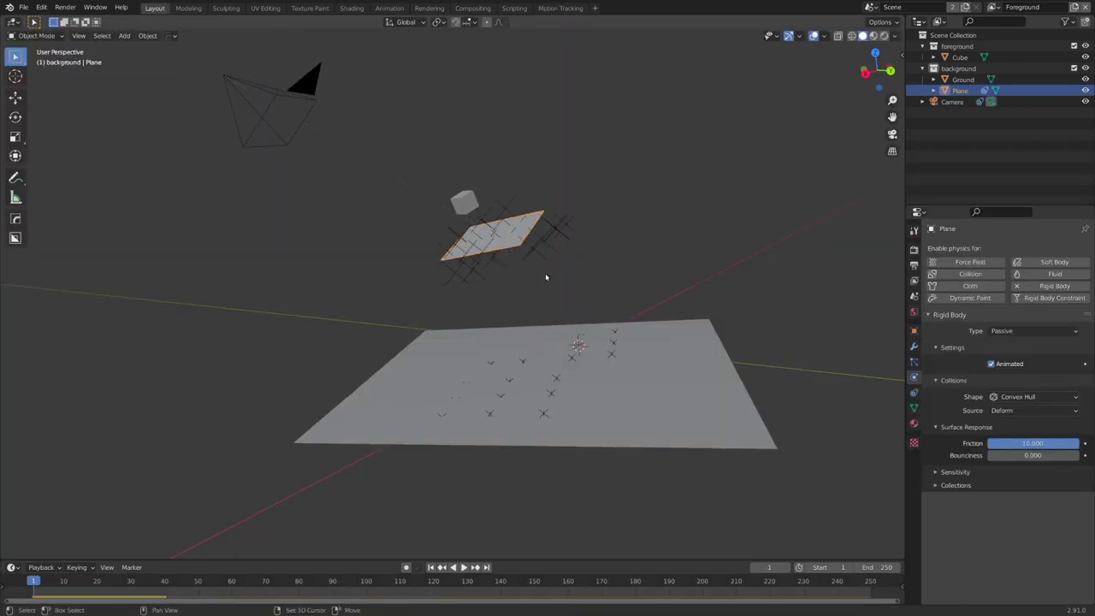
- Move and resize the hand plane to fit the hand's tracking points, and save the file
key(g)
right_click(558, 266)
middle_drag(559, 266, 559, 362)
key(g)
click(562, 261)
key(s)
click(589, 269)
key(ctrl+s)
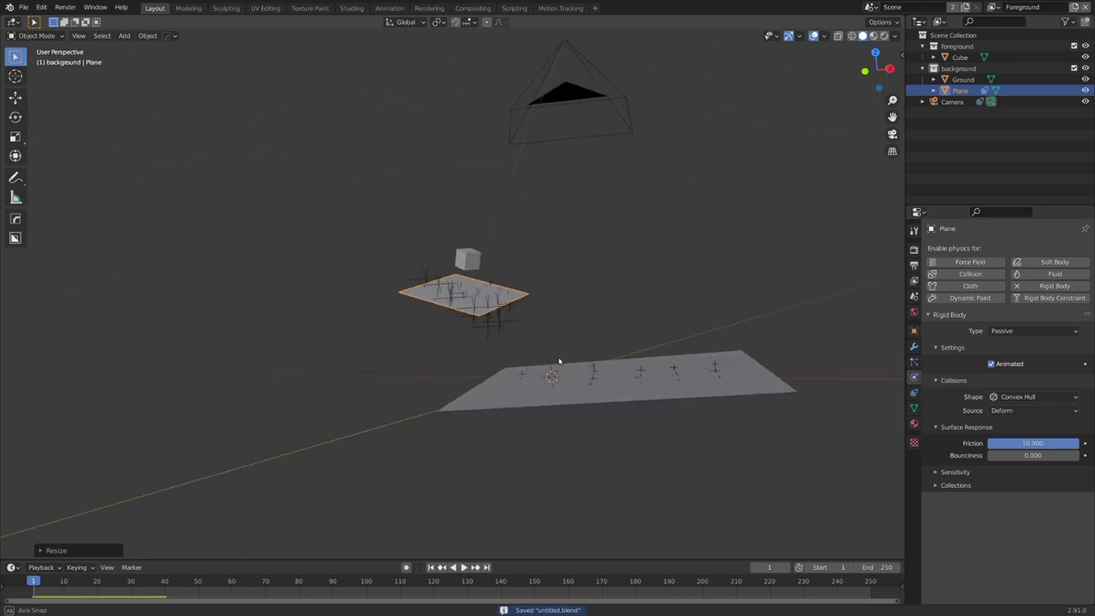
- Rotate the cube, move it about 0.06 m to sit just above the hand plane, and save the file
scroll(547, 364, up, 5)
key(r)
key(r)
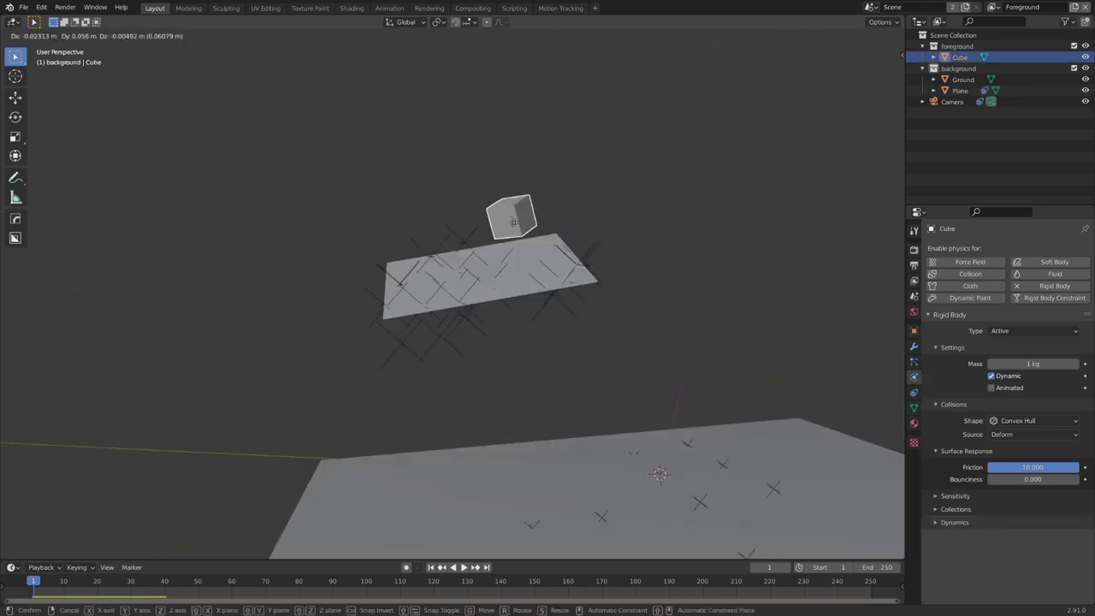
click(514, 226)
key(ctrl+s)
- Play the simulation and view the cube from several angles to check how it rests on the moving hand plane
middle_drag(514, 226, 567, 274)
key(space)
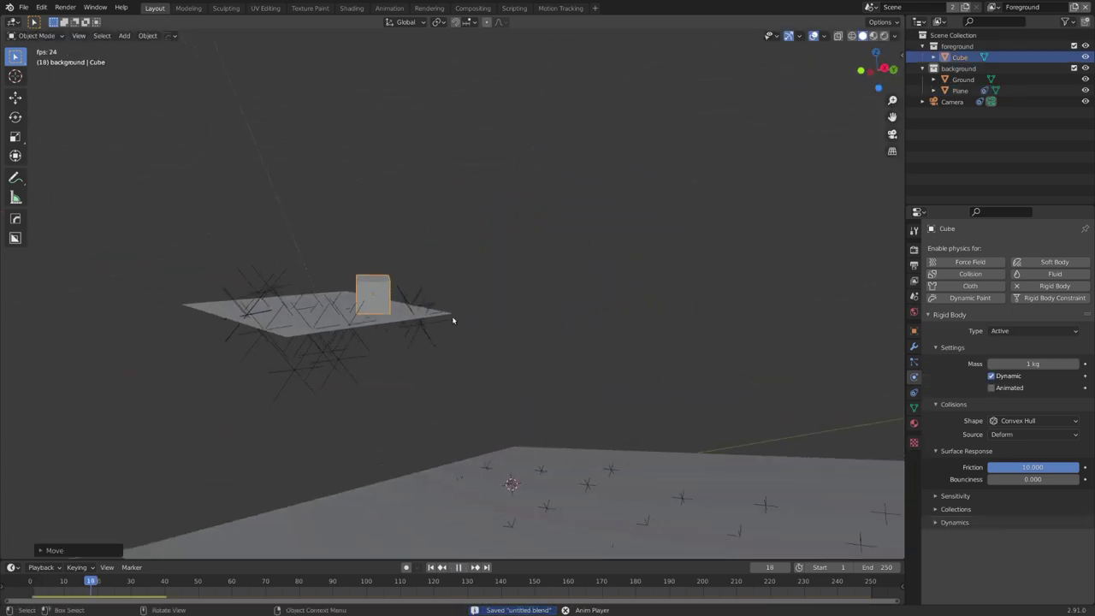
middle_drag(455, 325, 675, 394)
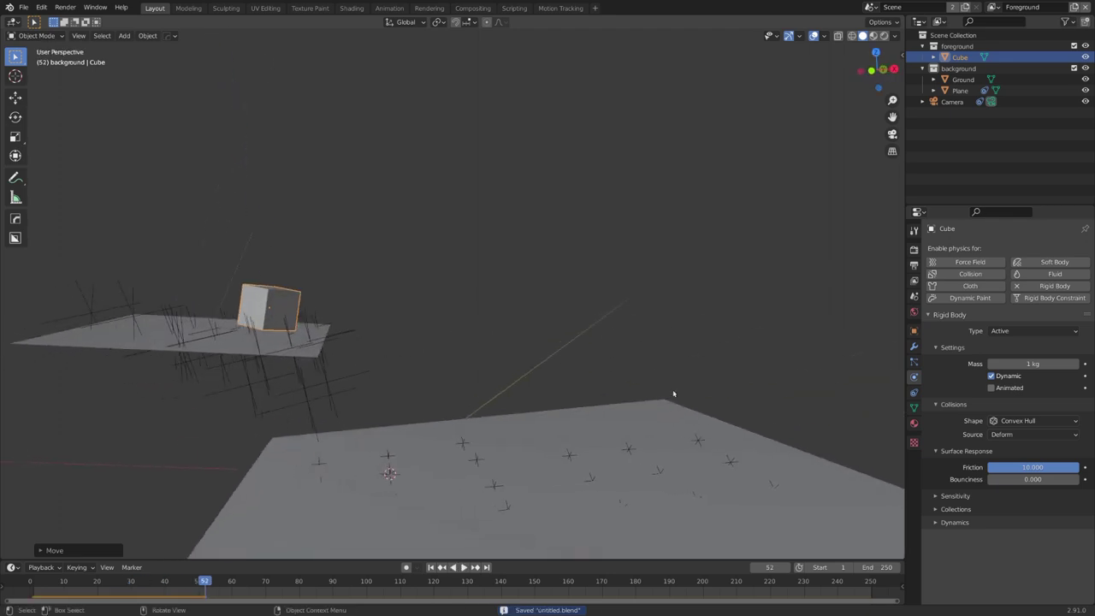
key(space)
- Set the surface friction of the cube and the hand plane to 1, and return to the first frame
double_click(992, 467)
text(1)
key(Return)
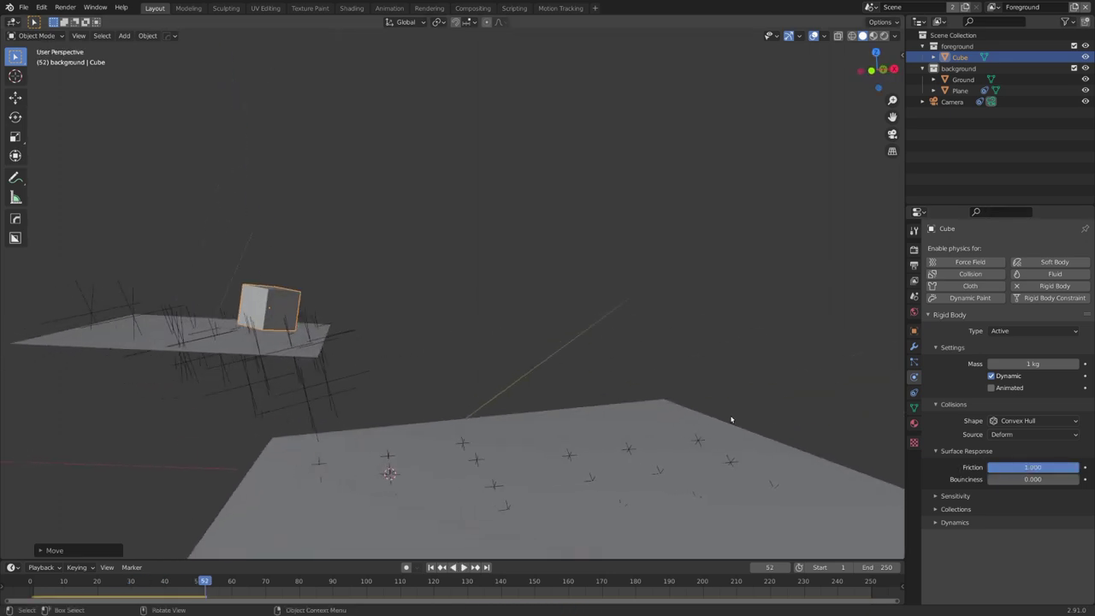
key(shift+Left)
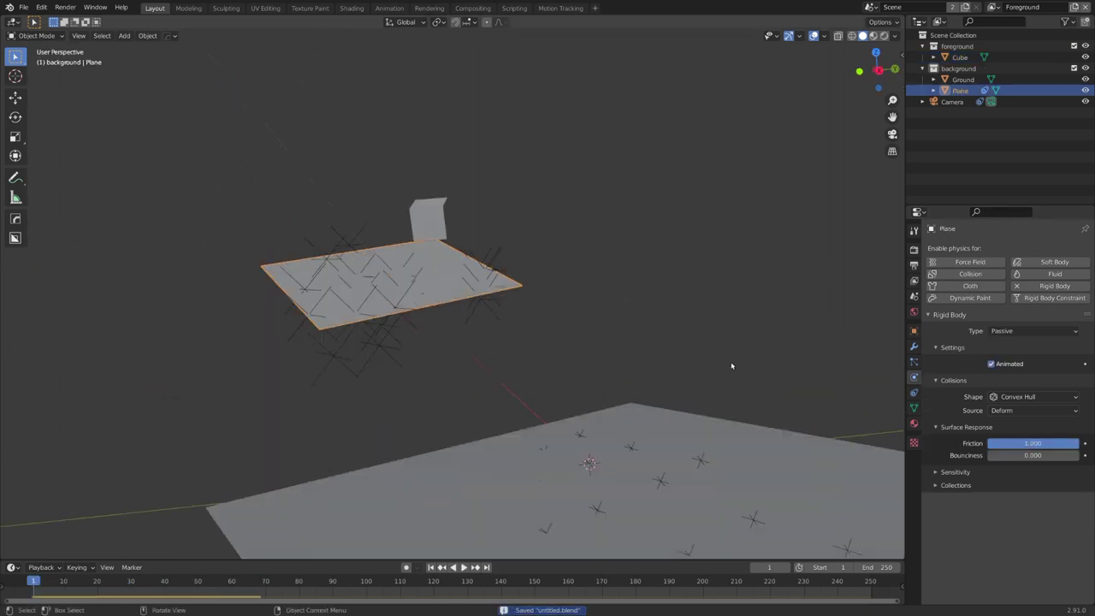
- Replay the simulation with the new friction, return to the first frame in camera view, and save the file
key(space)
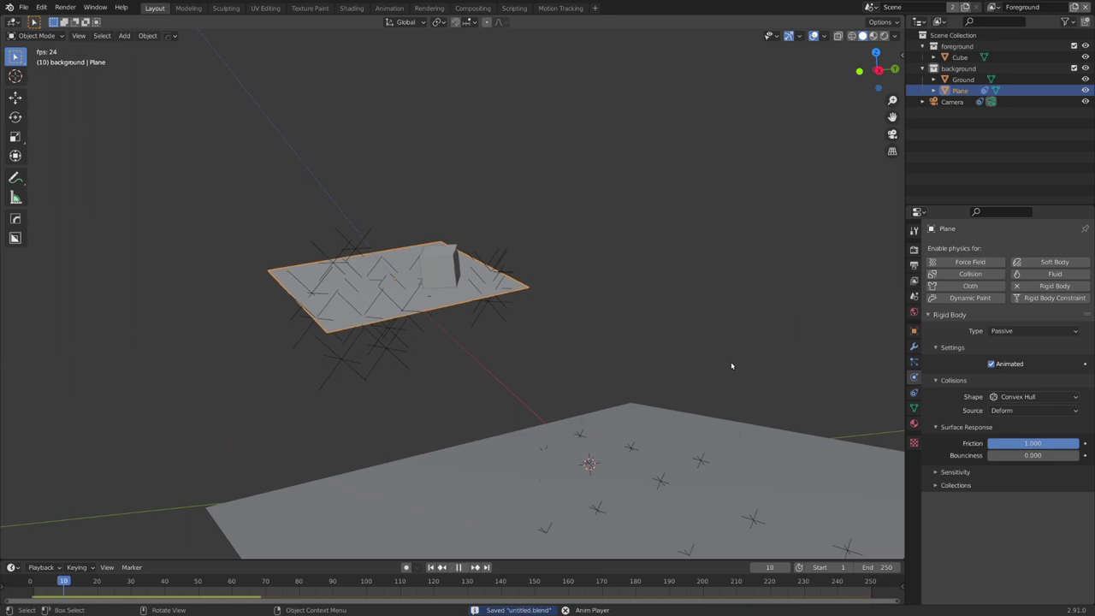
middle_drag(730, 366, 452, 371)
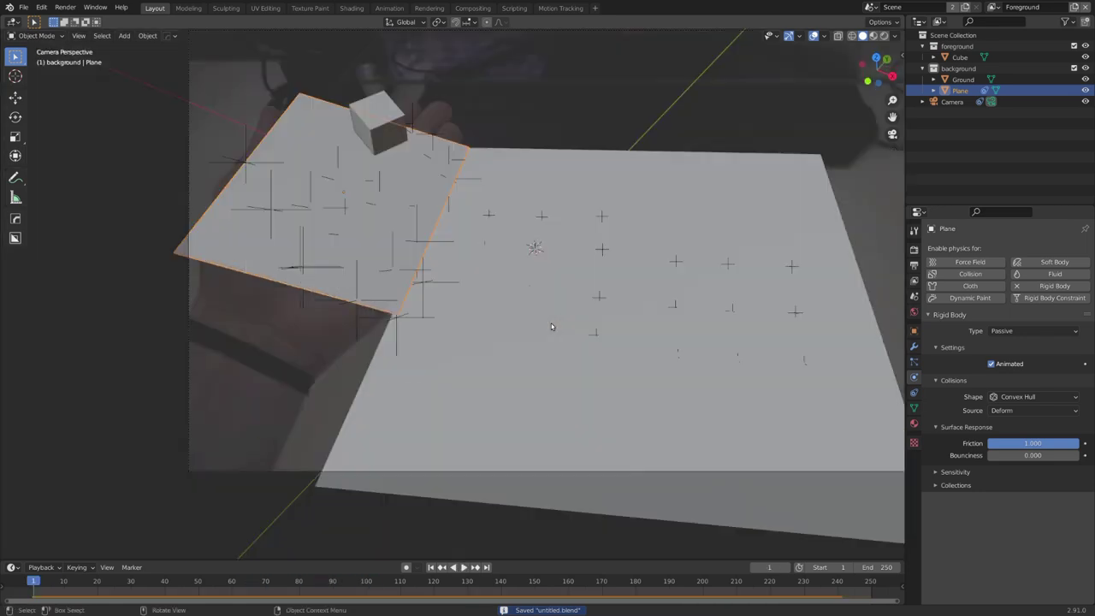
scroll(551, 322, down, 4)
key(z)
key(ctrl+s)
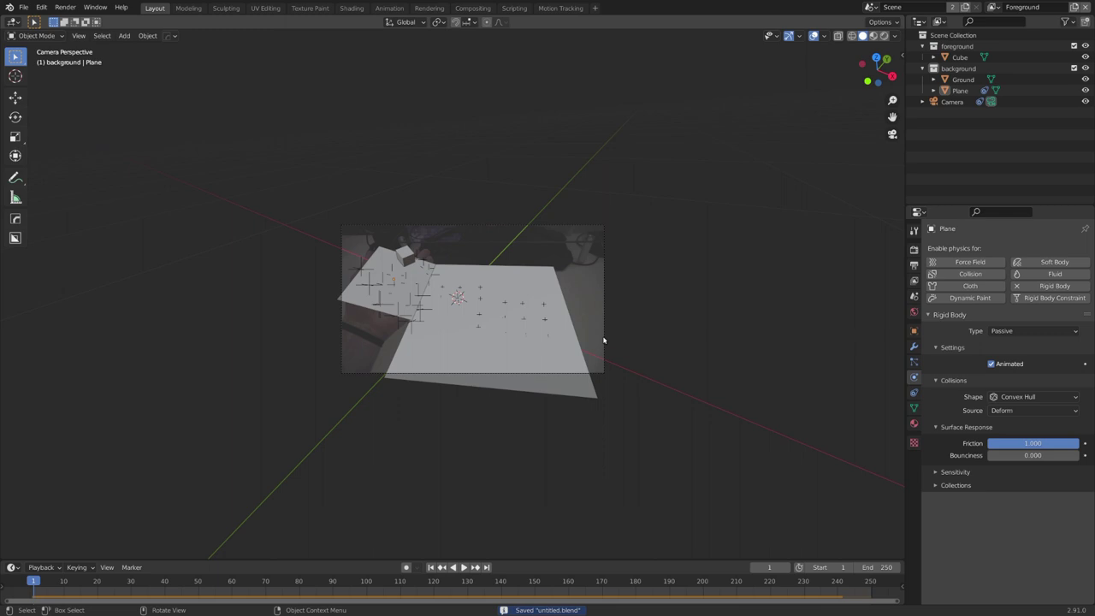
- Add an area light and move it up above the ground and hand planes
scroll(603, 340, up, 4)
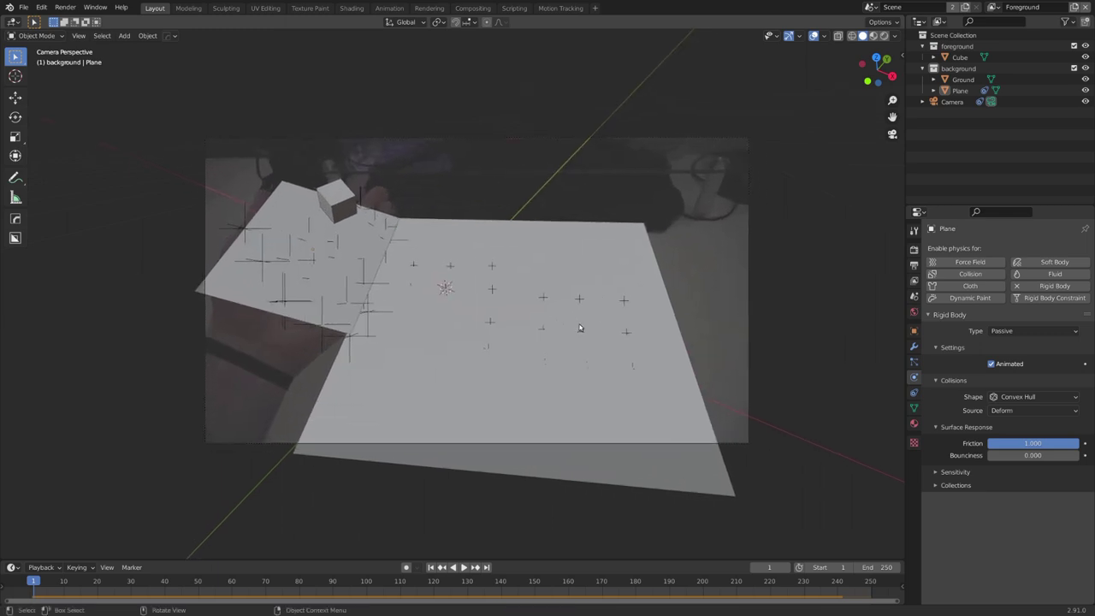
key(shift+a)
mouse_move(537, 444)
click(650, 462)
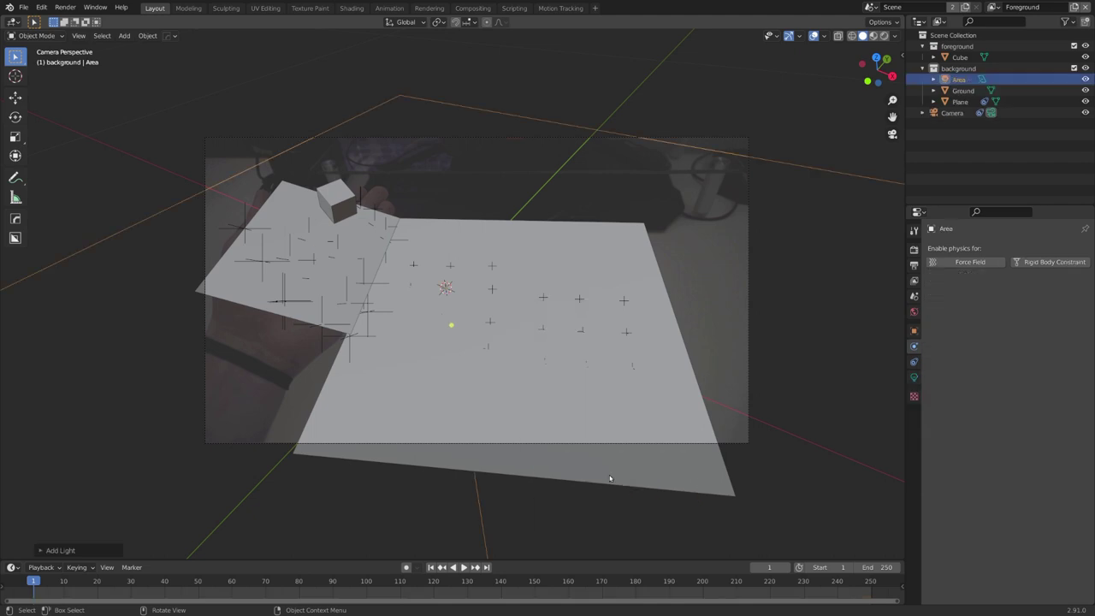
key(g)
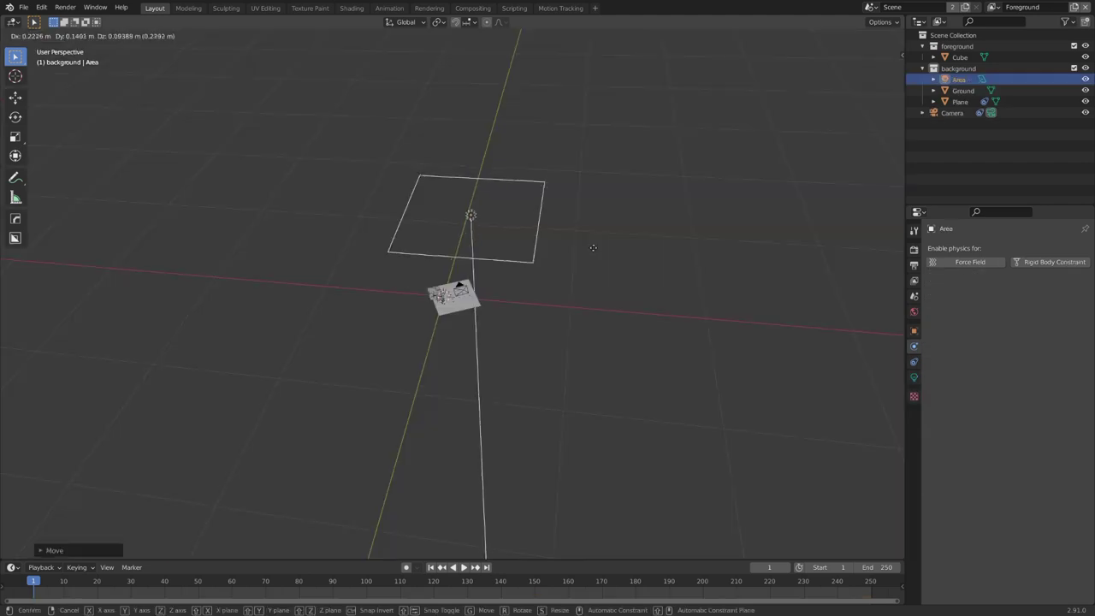
click(593, 247)
middle_drag(593, 247, 489, 278)
- Rotate the area light freely to angle it over the scene, save the file, and return to camera view
key(r)
key(r)
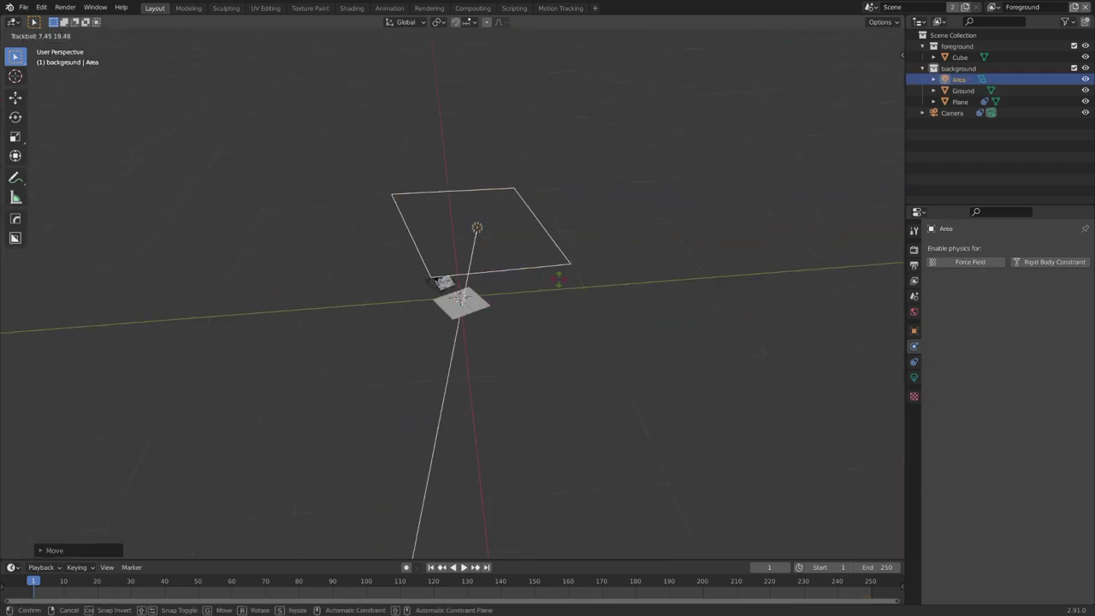
click(533, 292)
key(ctrl+s)
key(KP_0)
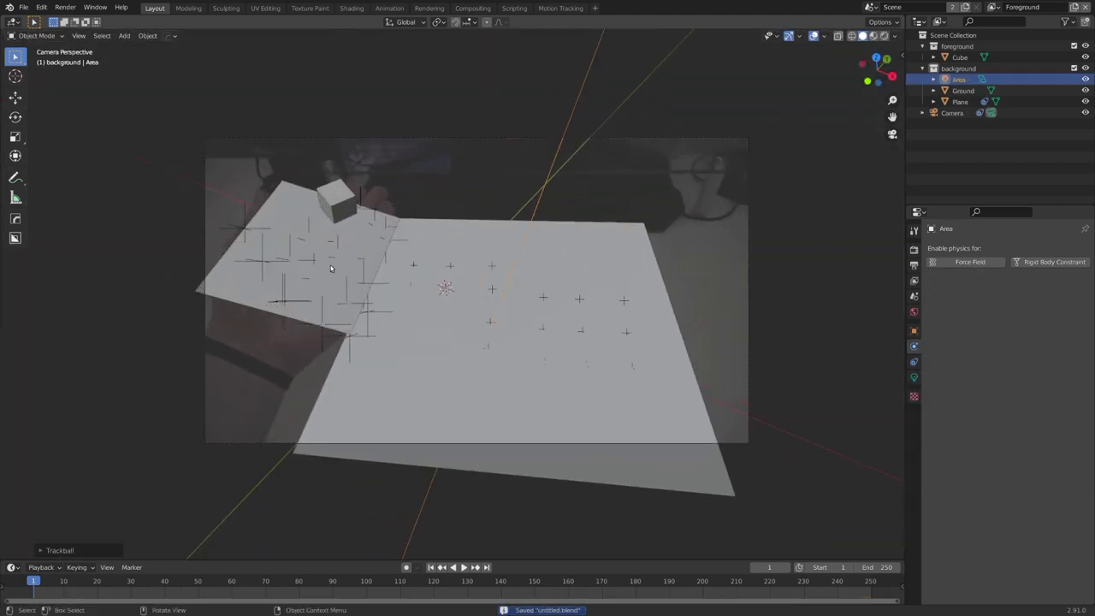
- Show the viewport in rendered shading and set the area light's power to 5 W
click(913, 377)
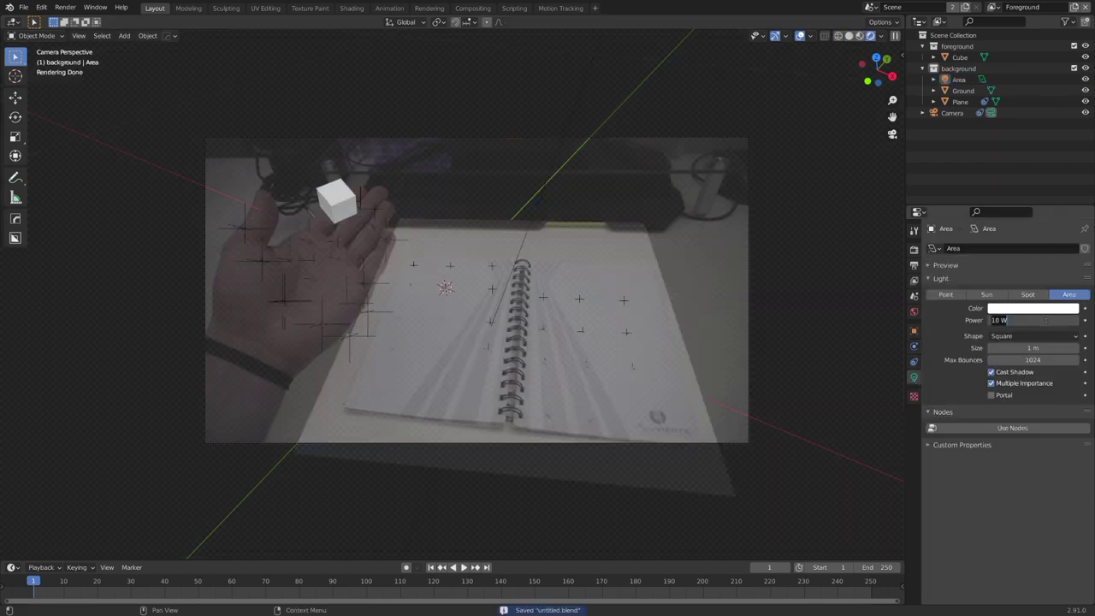
text(5)
key(Return)
- Switch to the Background view layer and look closely at the rendered hand plane
click(994, 6)
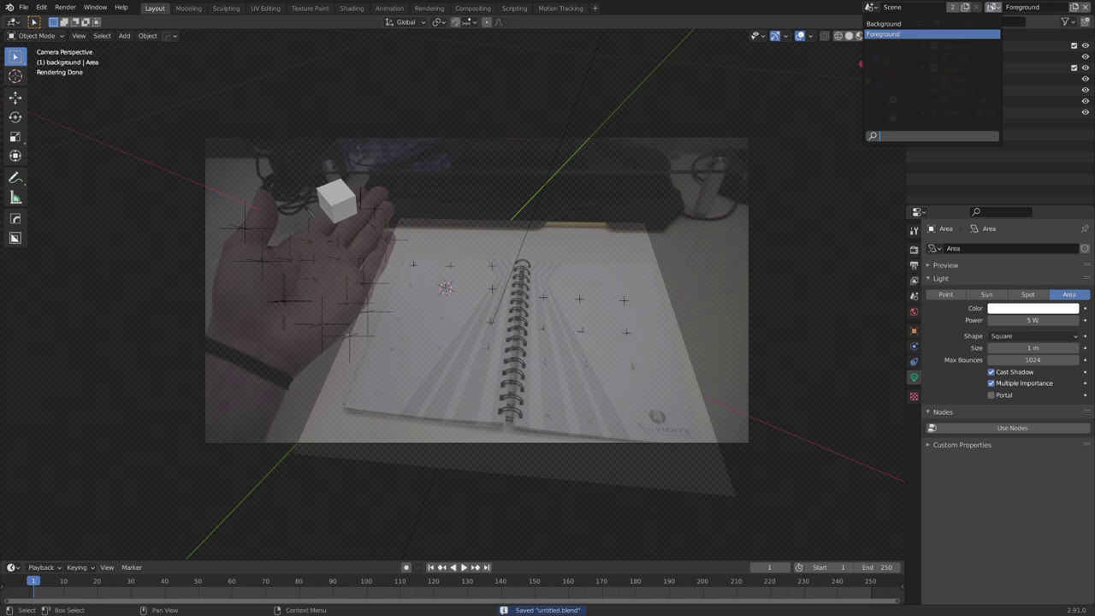
click(960, 21)
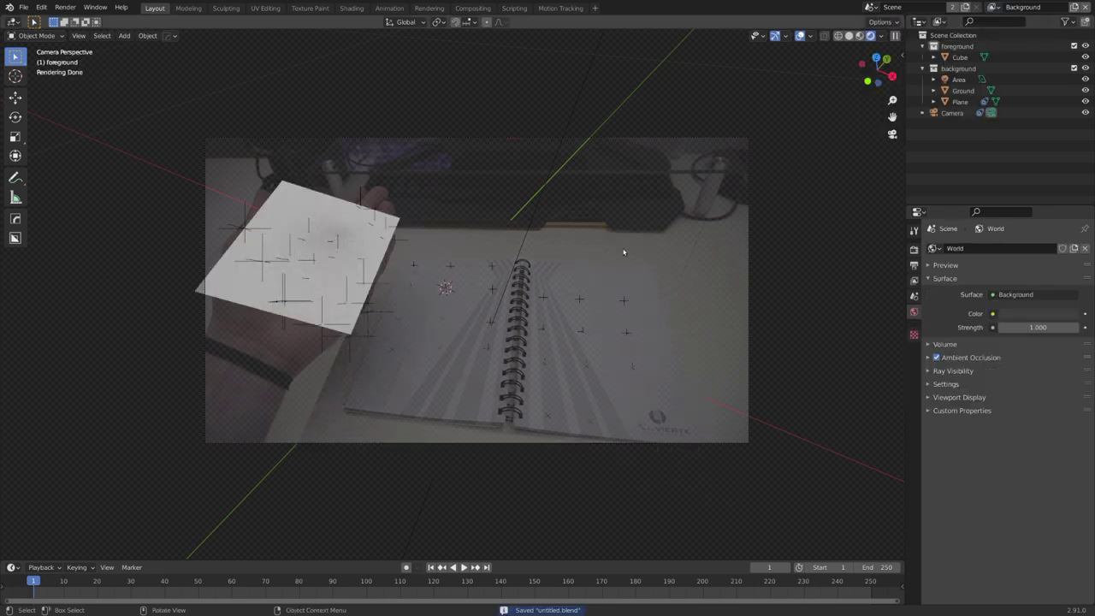
scroll(472, 285, up, 5)
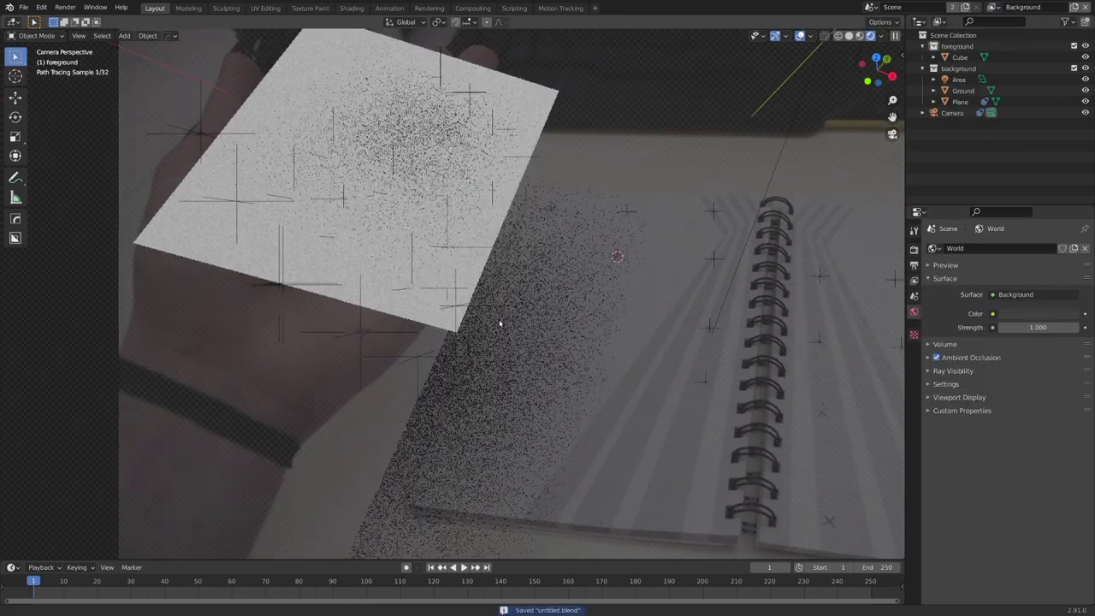
- Turn the hand plane into a Shadow Catcher and look over the rendered shadows
click(418, 317)
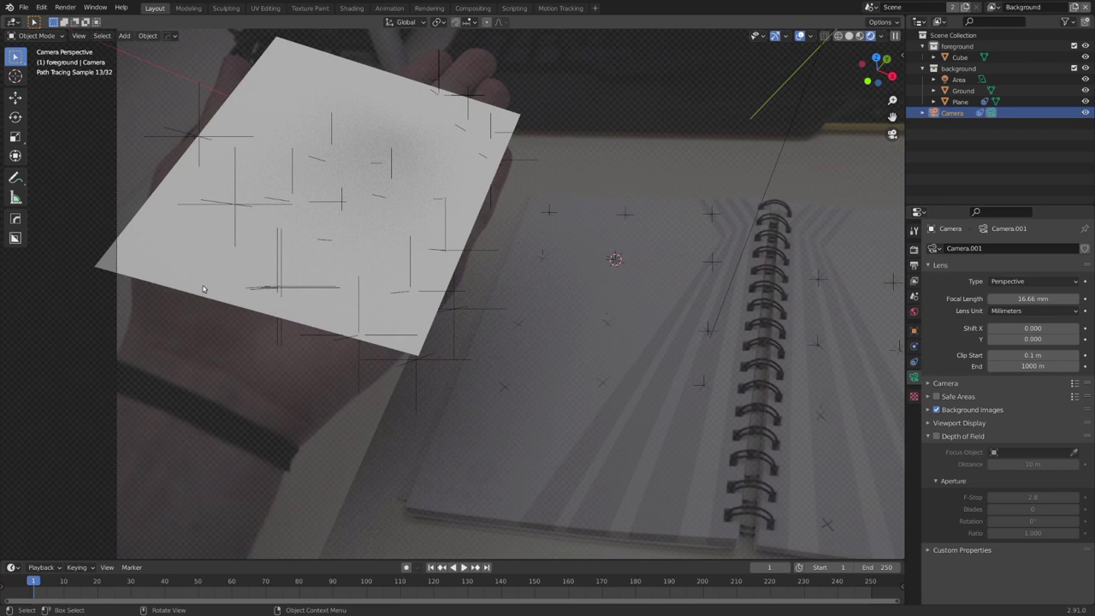
click(117, 265)
click(914, 330)
click(1009, 574)
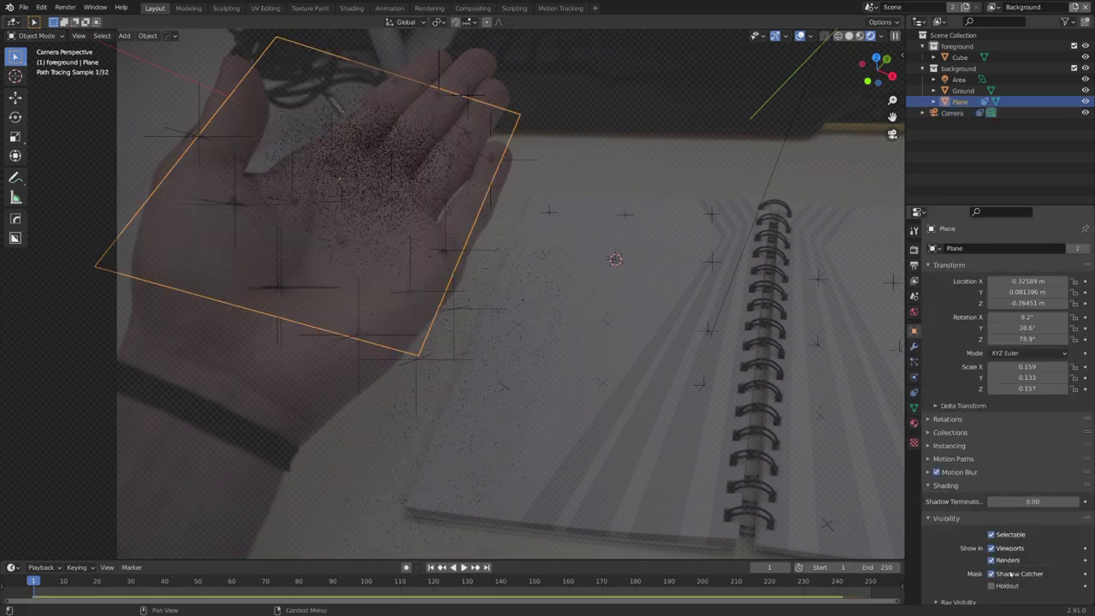
click(632, 374)
shift+middle_drag(593, 394, 613, 267)
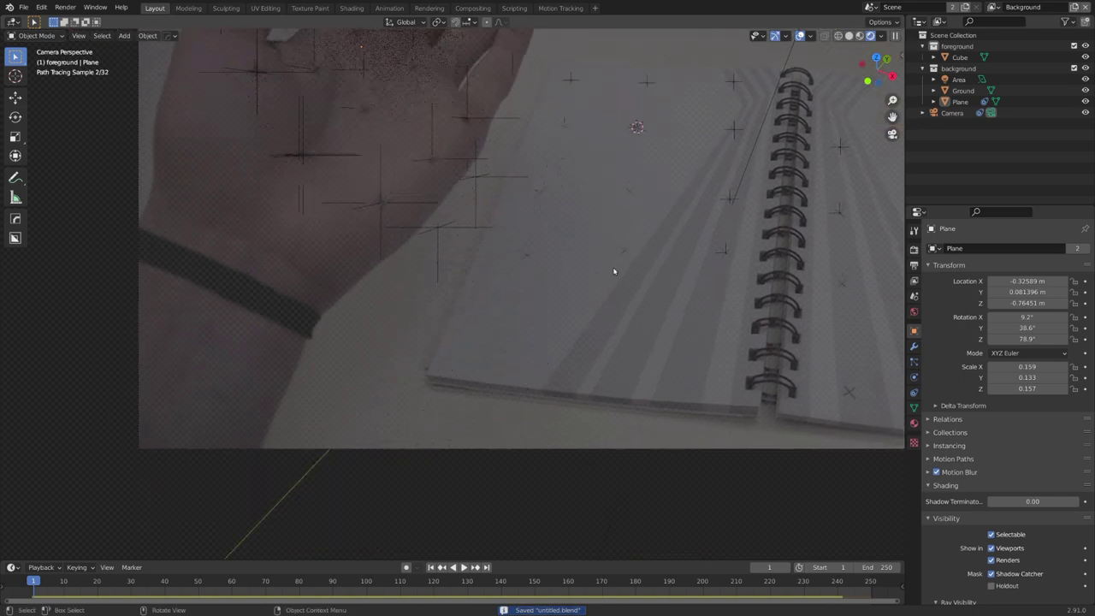
- Select the ground plane to check its Shadow Catcher setting in the rendered view, and save the file
shift+middle_drag(602, 223, 600, 265)
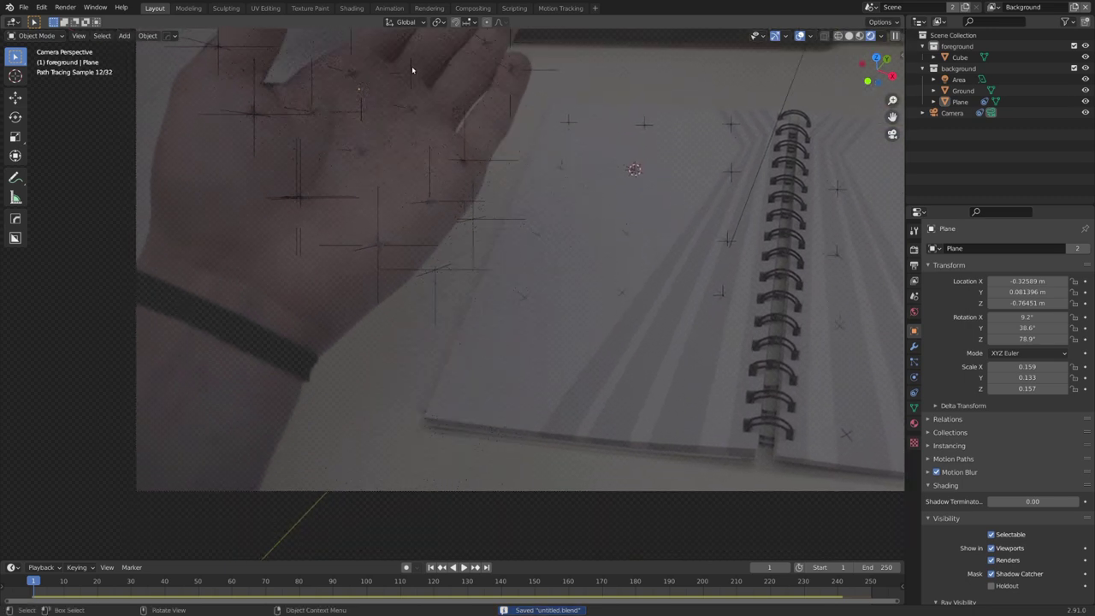
click(583, 335)
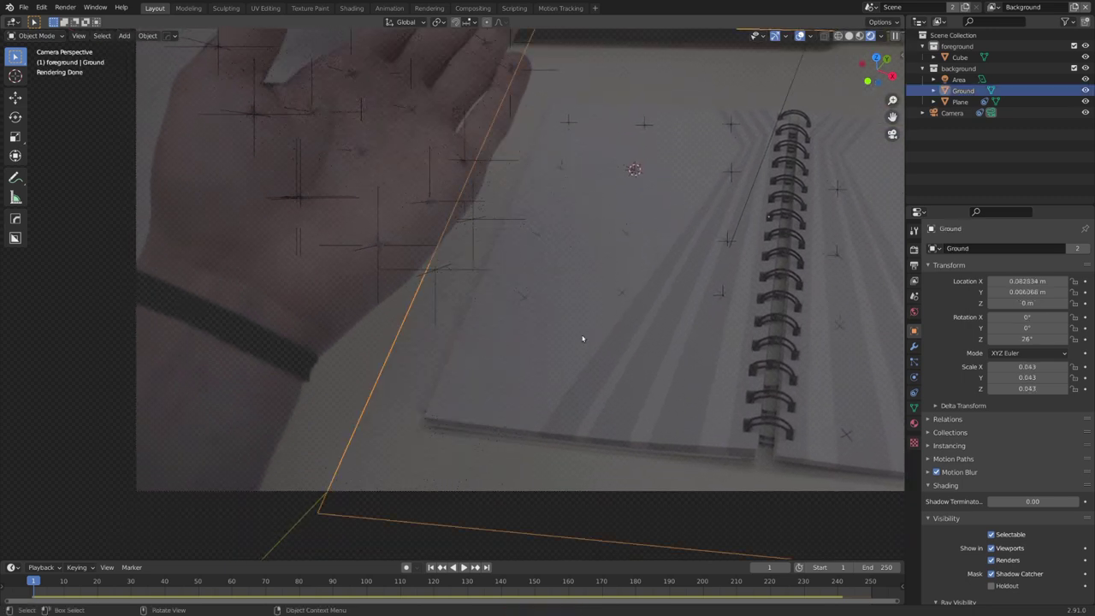
key(ctrl+s)
shift+middle_drag(588, 333, 494, 358)
scroll(493, 358, down, 2)
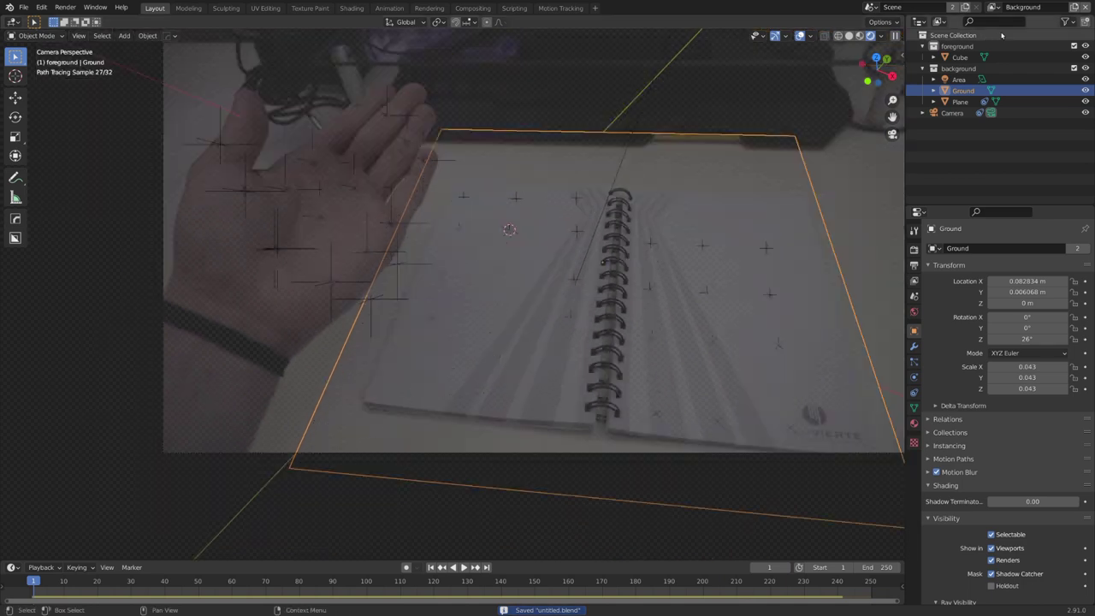
- Switch to the Foreground view layer and play the animation up to frame 174, where the cube passes the hand's edge
click(994, 7)
click(937, 35)
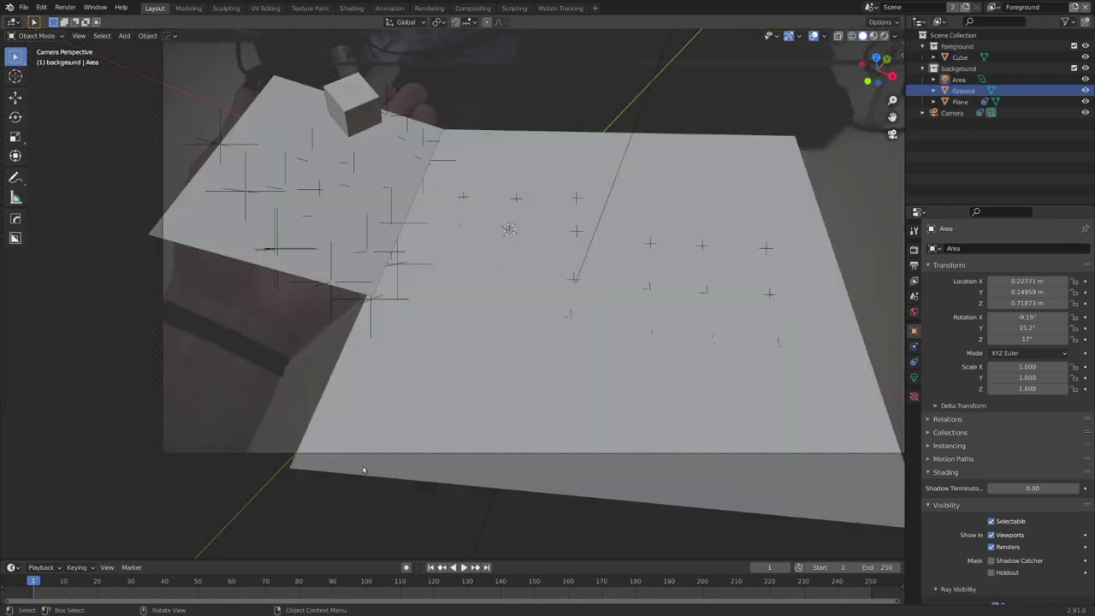
key(space)
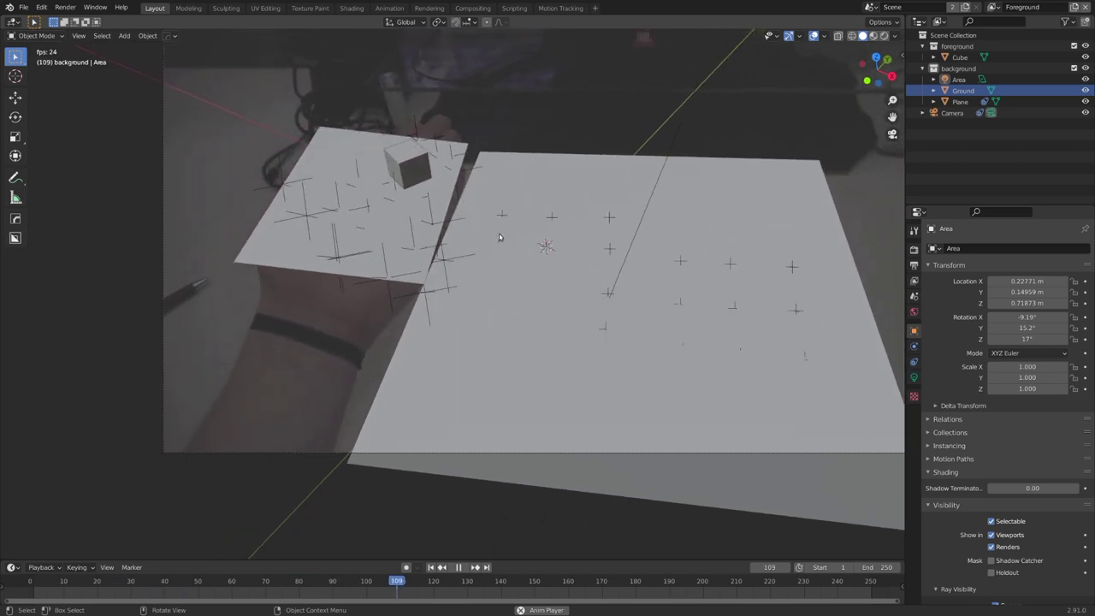
key(space)
shift+middle_drag(502, 245, 494, 271)
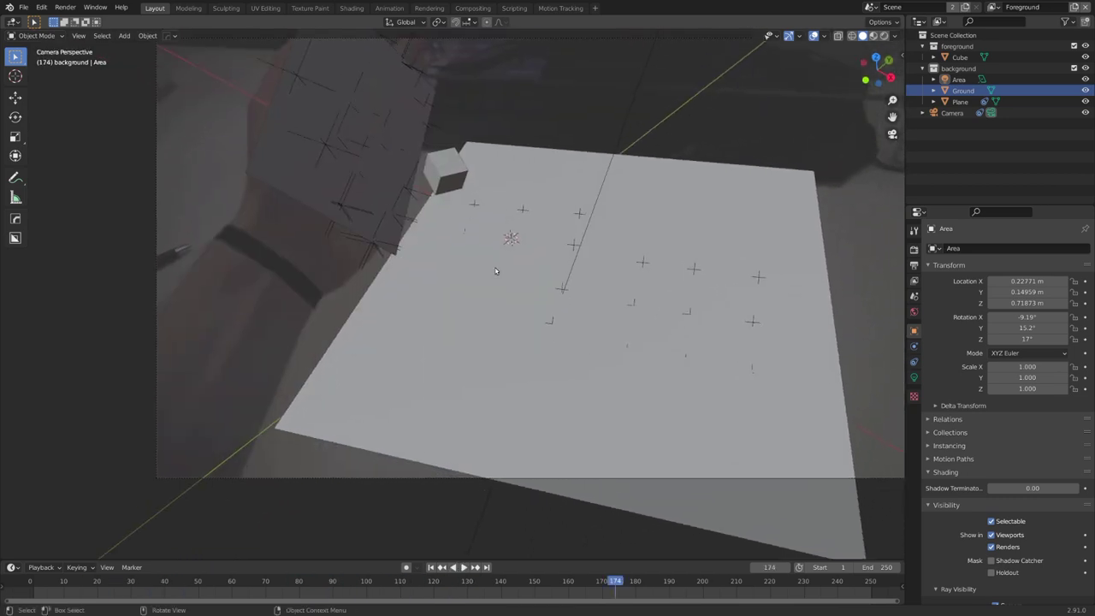
- Animate the ground plane's Holdout with keyframes at frames 173 and 174, enabled at the first one
key(Left)
click(801, 320)
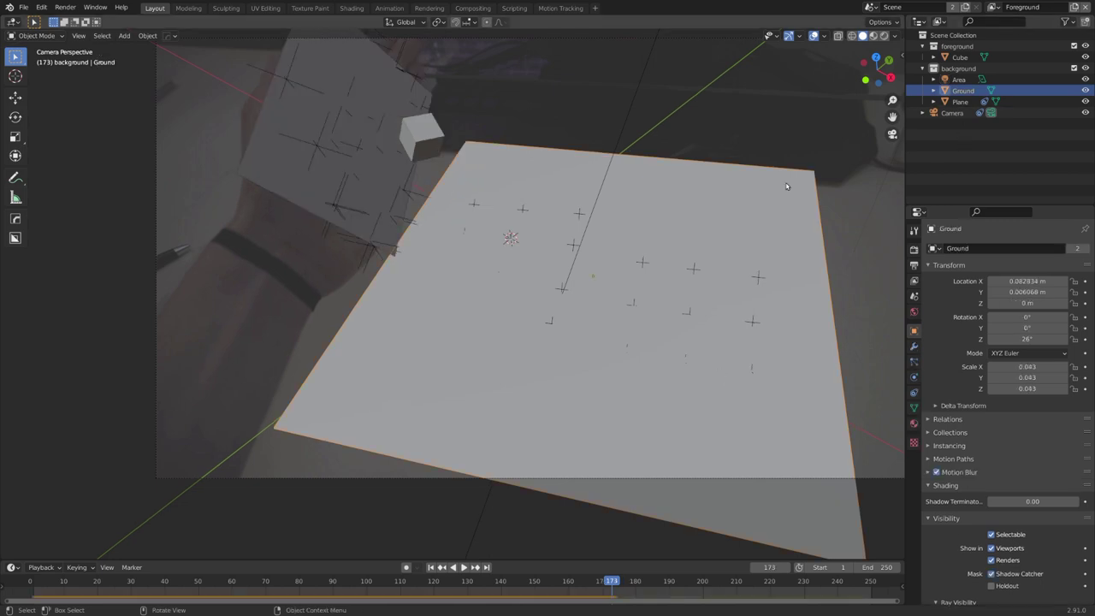
scroll(993, 471, down, 5)
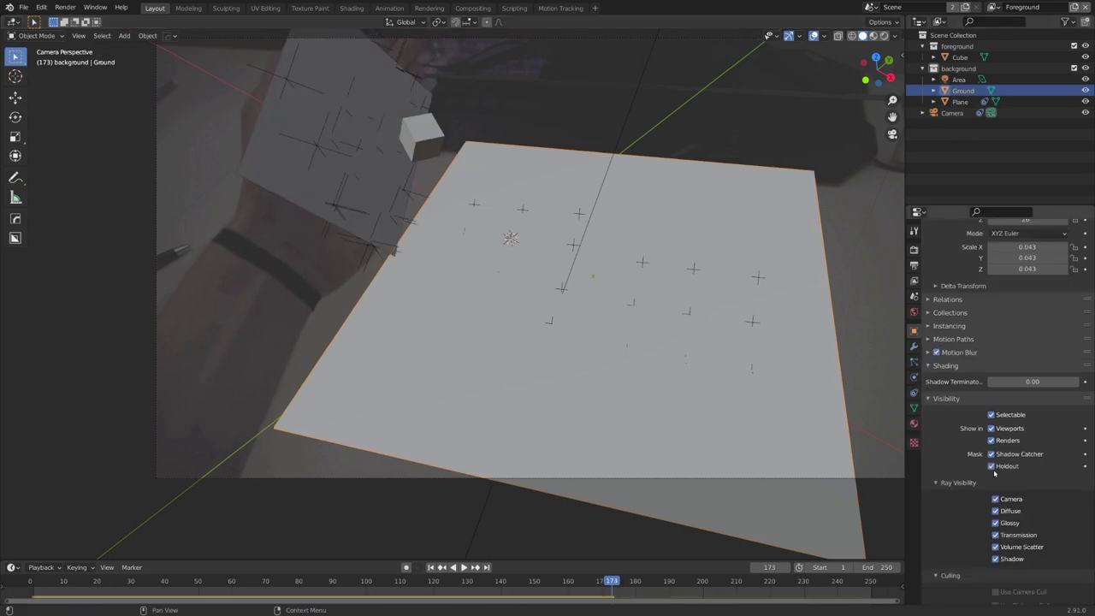
click(991, 466)
key(Right)
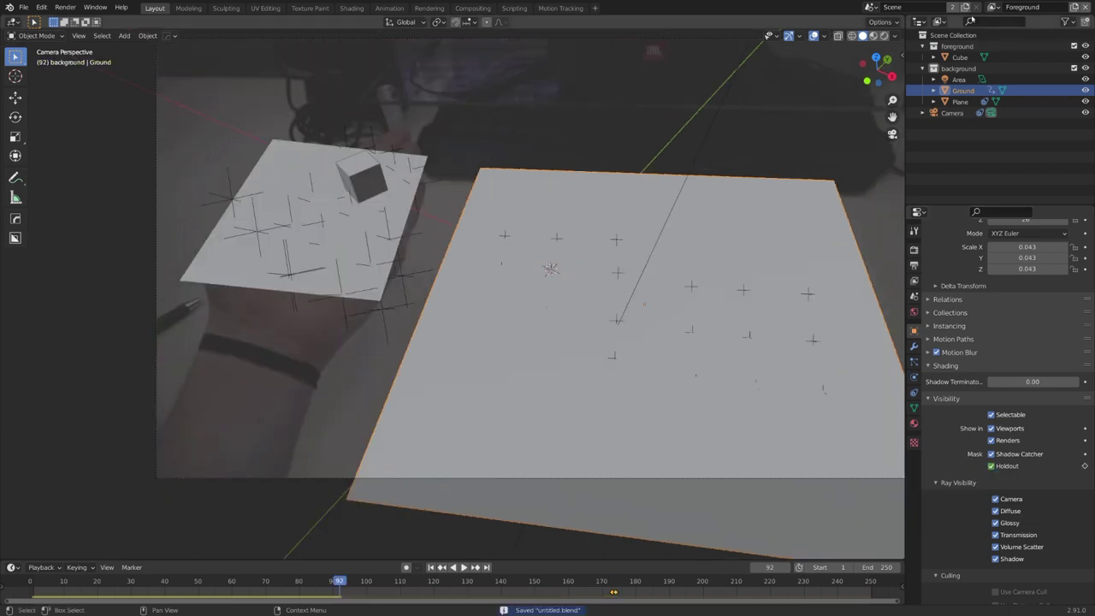
- Switch to the Background view layer and play the animation in rendered shading to check the cube's shadows
click(994, 6)
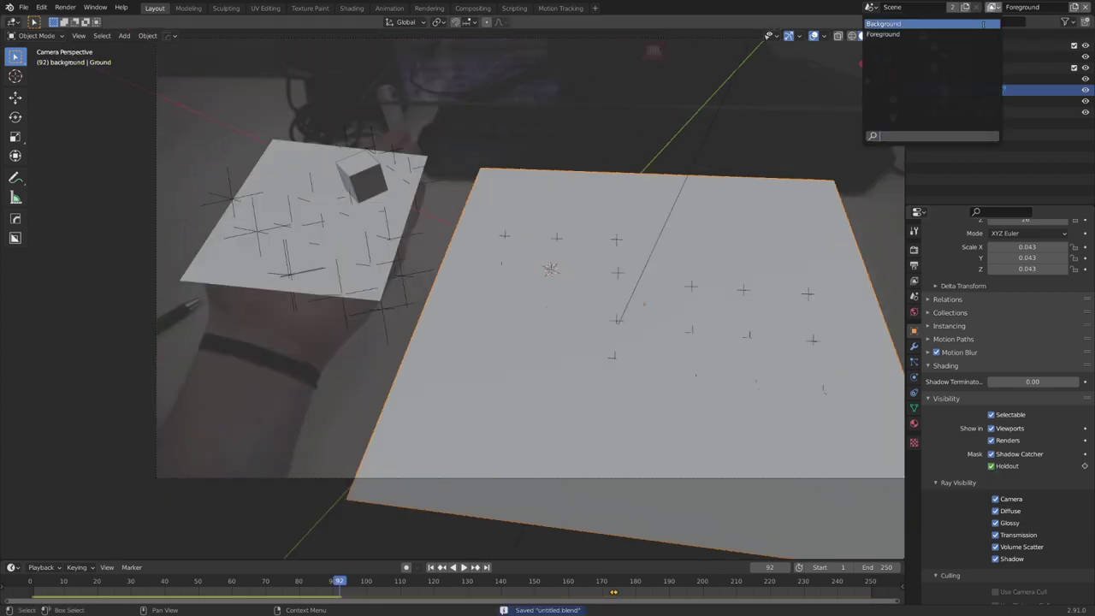
click(924, 29)
key(z)
click(657, 171)
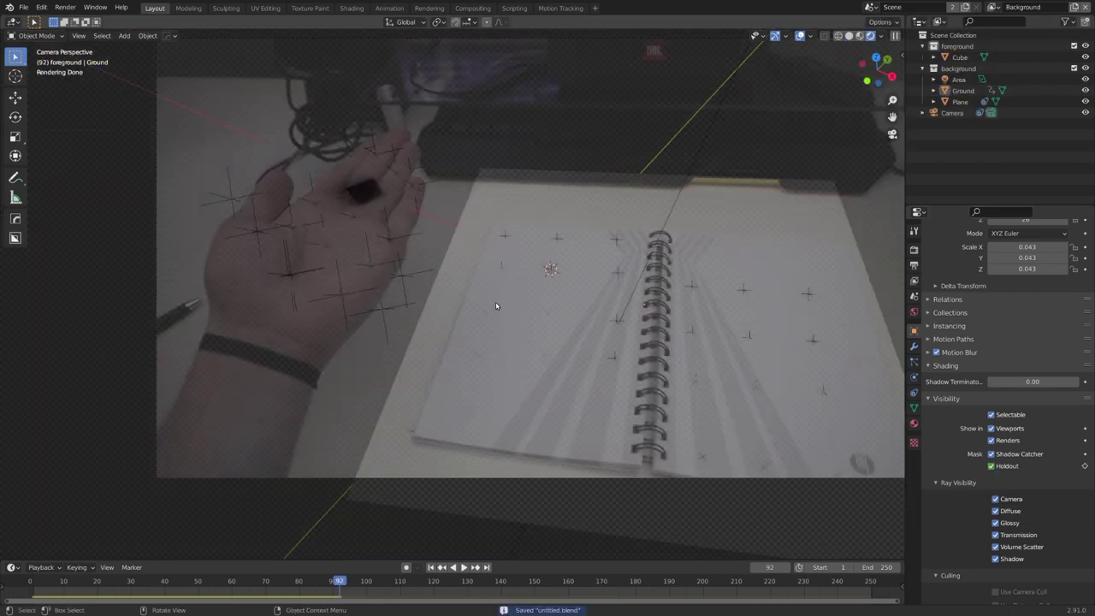
key(space)
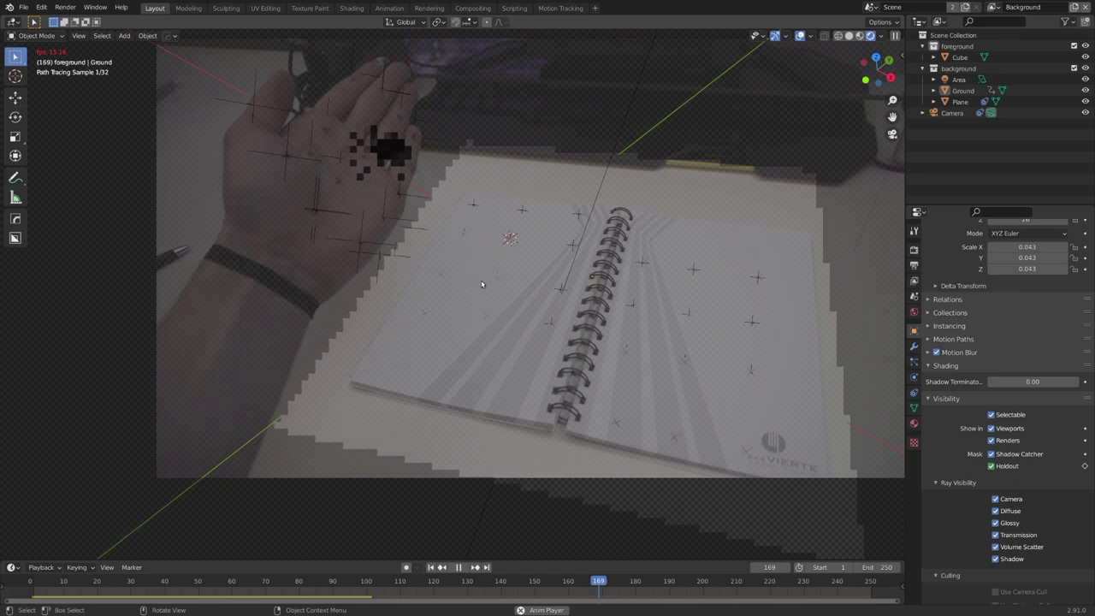
key(space)
scroll(496, 283, up, 3)
scroll(490, 297, down, 4)
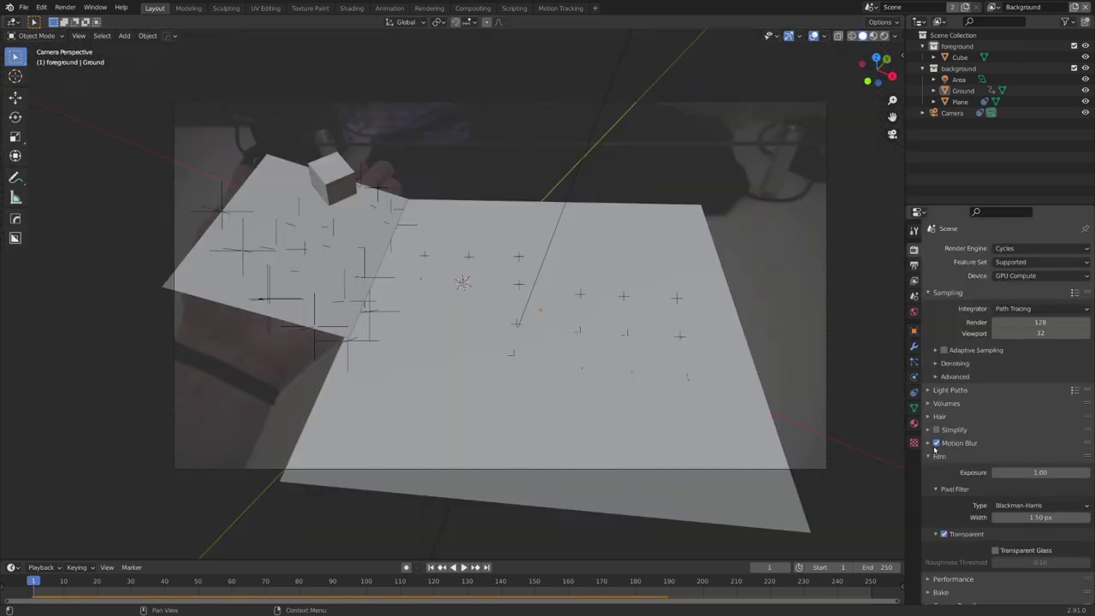
- Review the Motion Blur settings, render frame 1, and examine the composited image before closing it
click(929, 443)
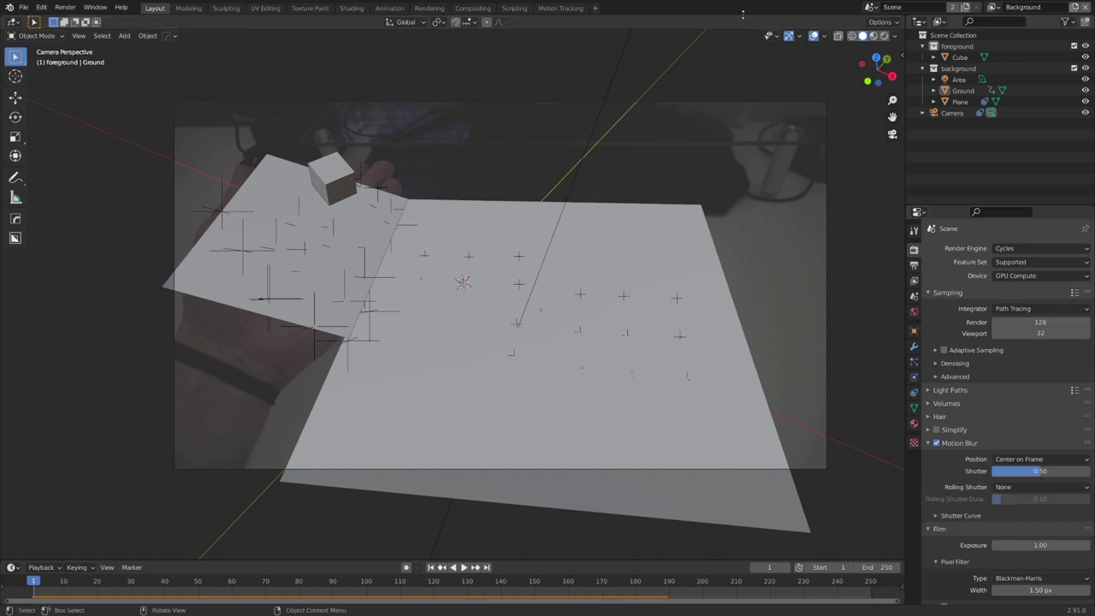
key(F12)
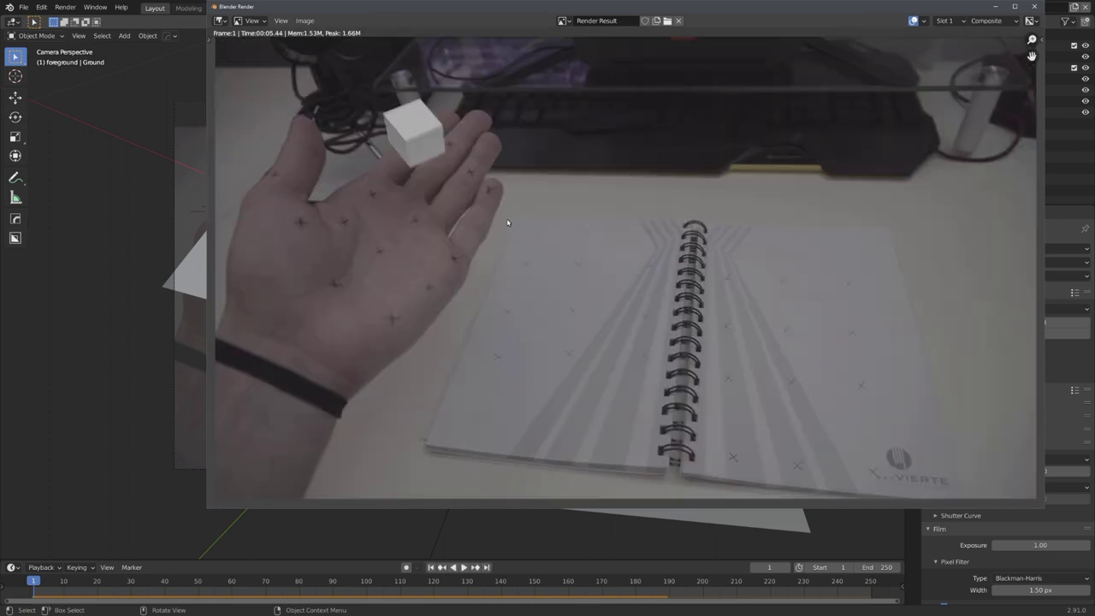
scroll(505, 231, down, 2)
middle_drag(500, 252, 499, 244)
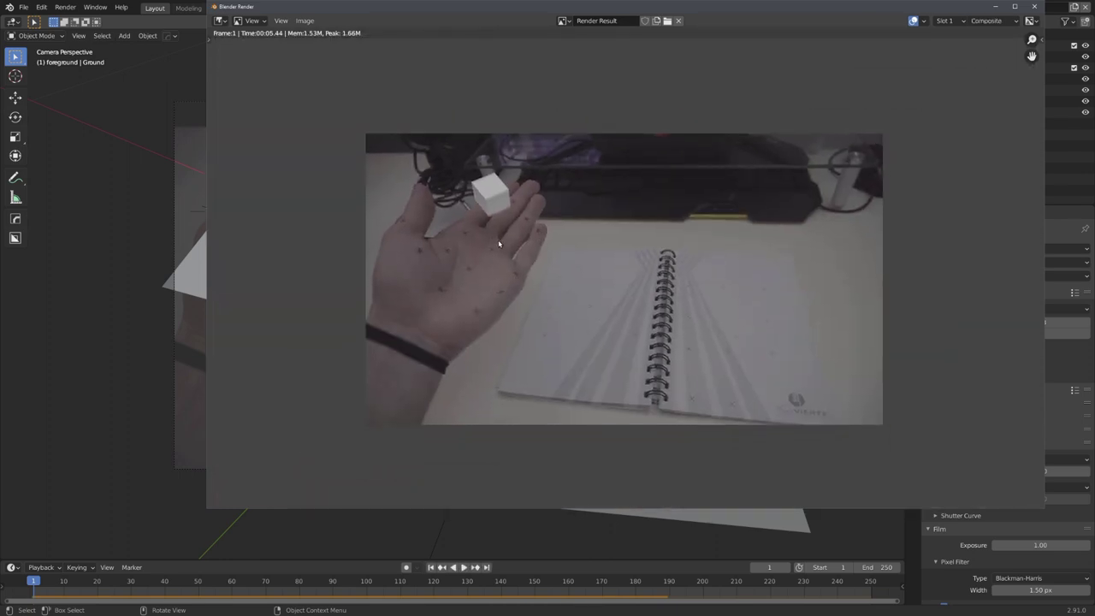
click(1033, 7)
- Open the compositing node setup and examine how the render layers are combined, along with the output settings
click(472, 8)
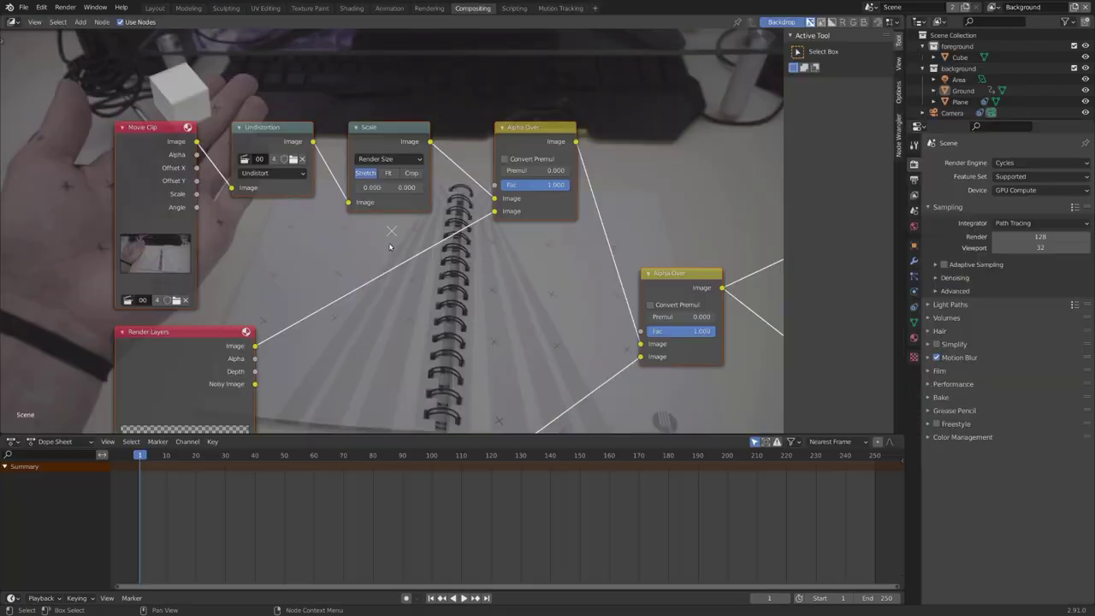
scroll(242, 184, down, 2)
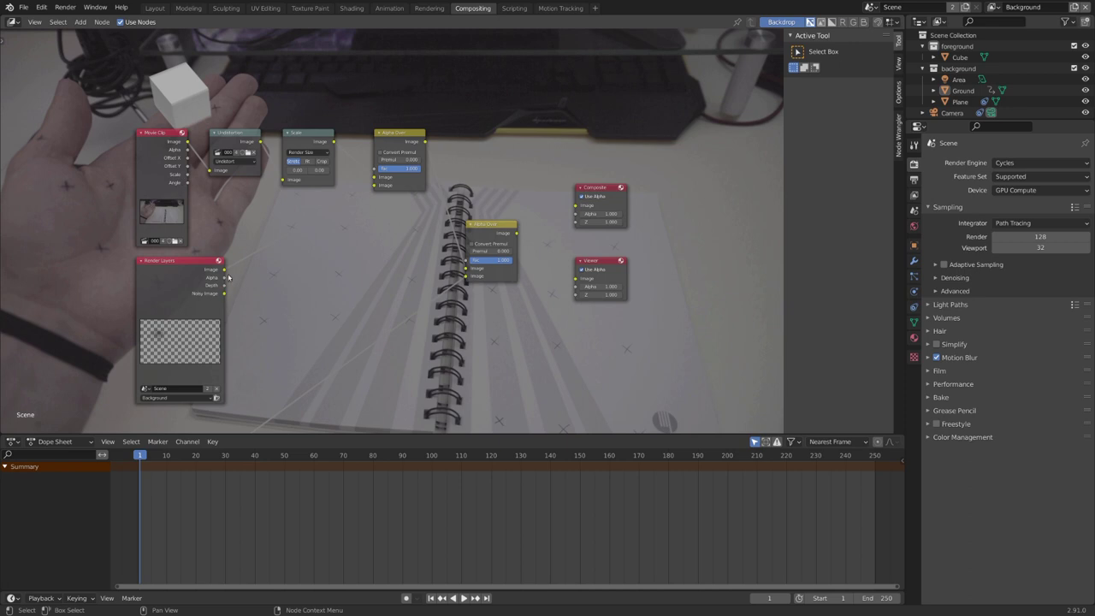
middle_drag(277, 364, 262, 248)
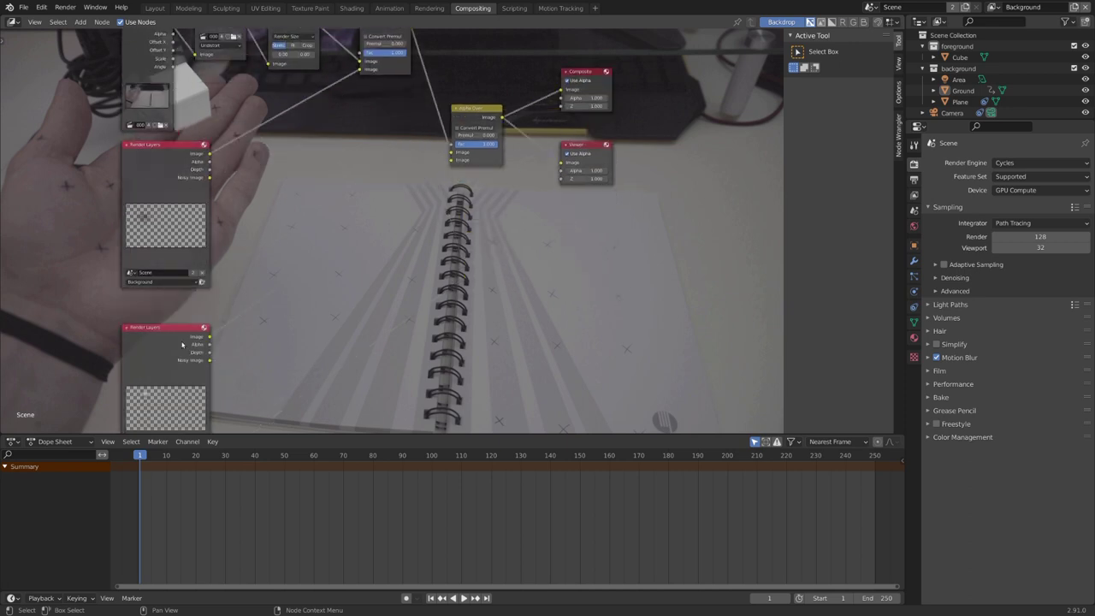
drag(209, 341, 566, 92)
click(913, 180)
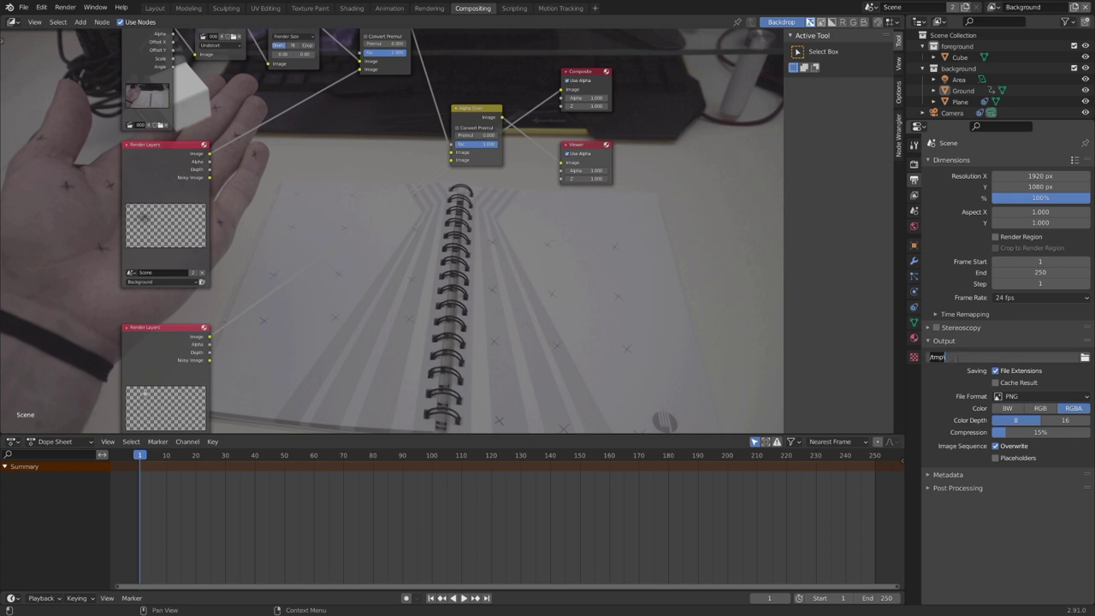
- Add a File Output node, feed it the Background render layer's Image, and widen the node to show its base path
drag(208, 153, 456, 279)
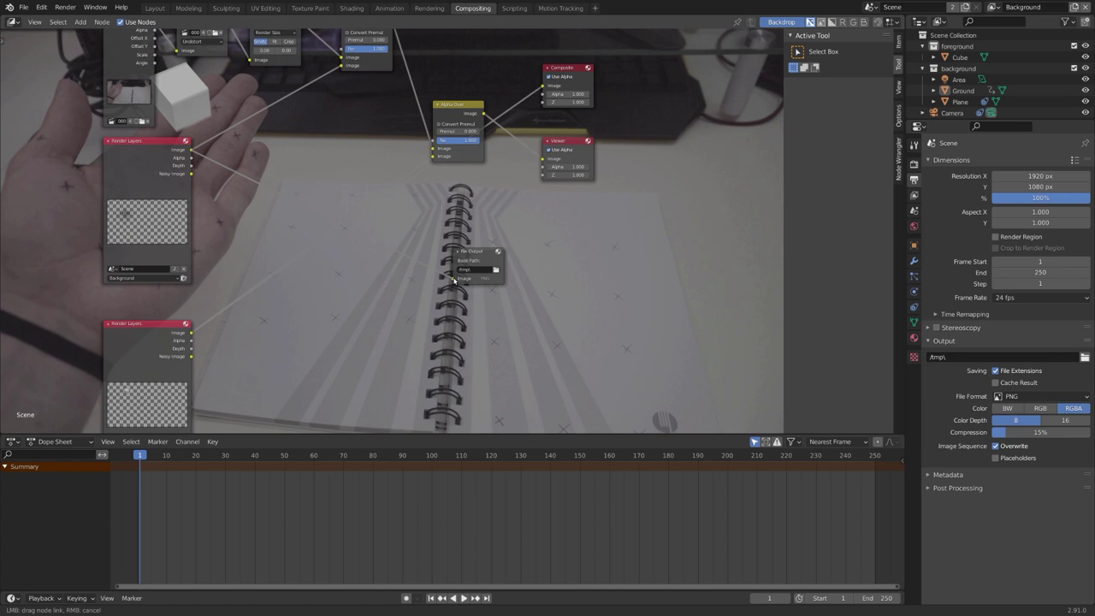
scroll(462, 276, up, 2)
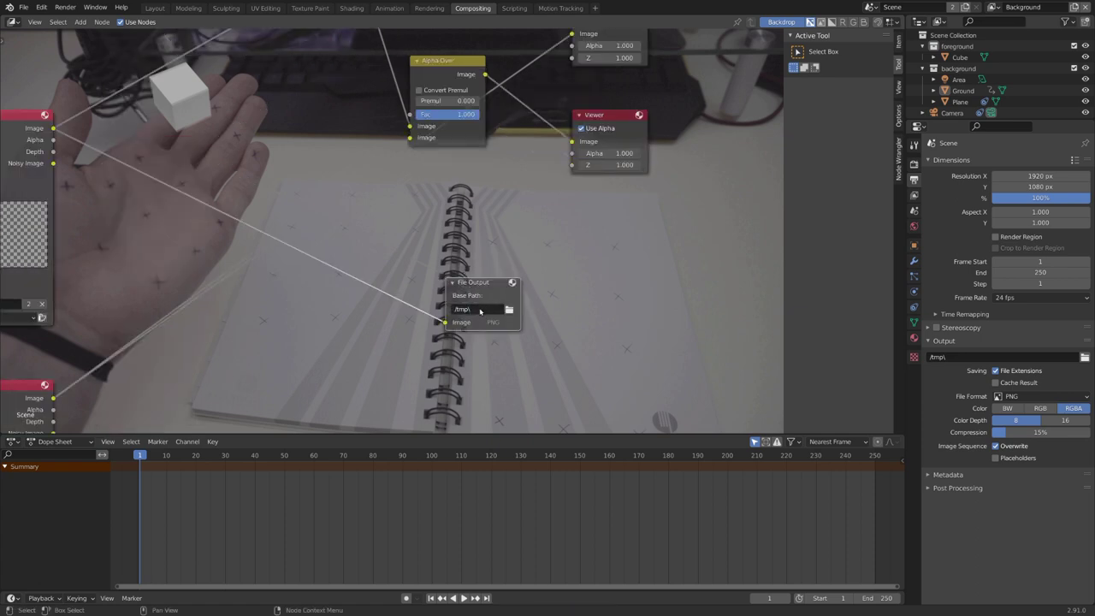
drag(516, 293, 584, 293)
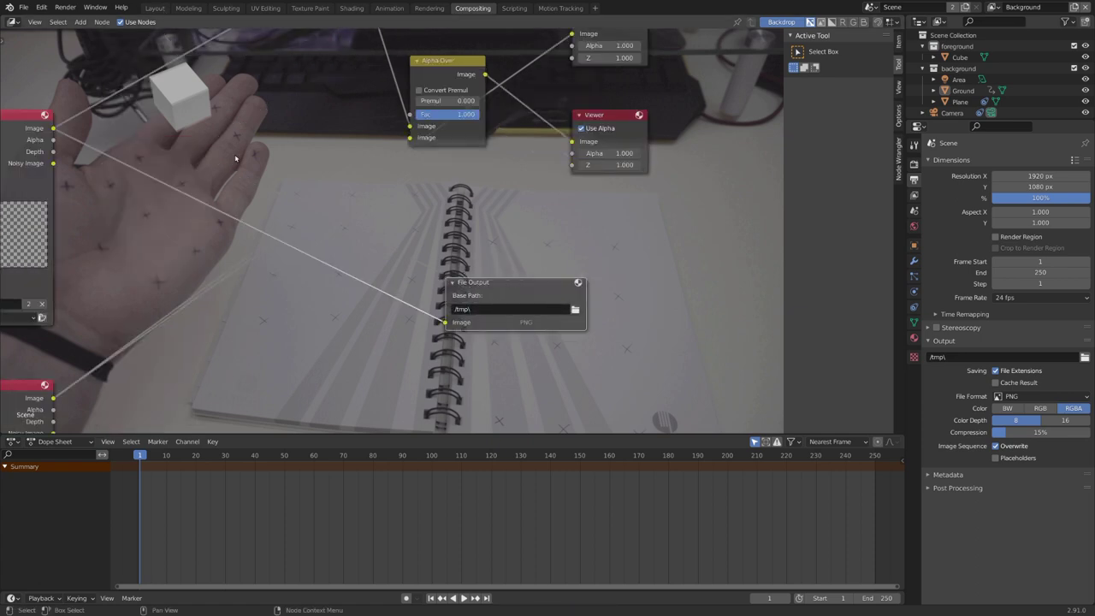